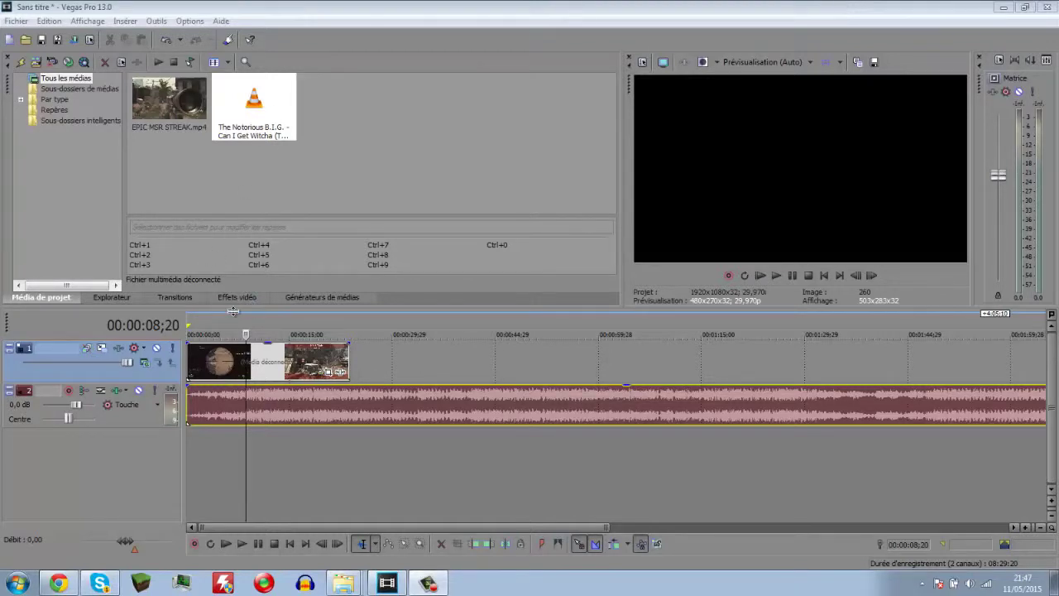
Try time-compressing the video clip by about 5 seconds from its end and play the result
click(188, 328)
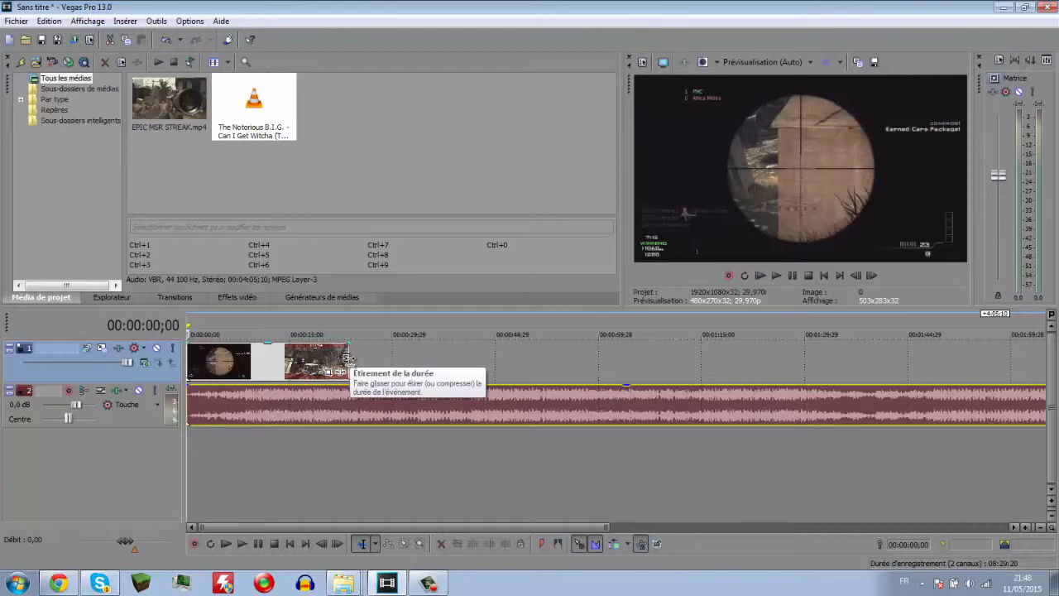
mouse_move(348, 359)
mouse_down()
mouse_move(378, 359)
mouse_move(313, 350)
mouse_up()
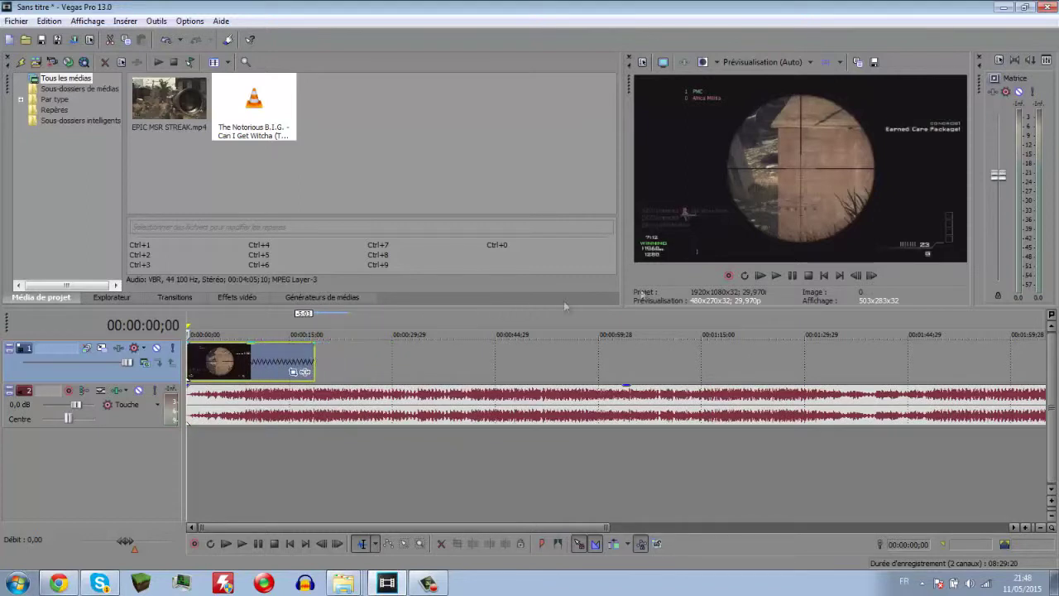
click(776, 276)
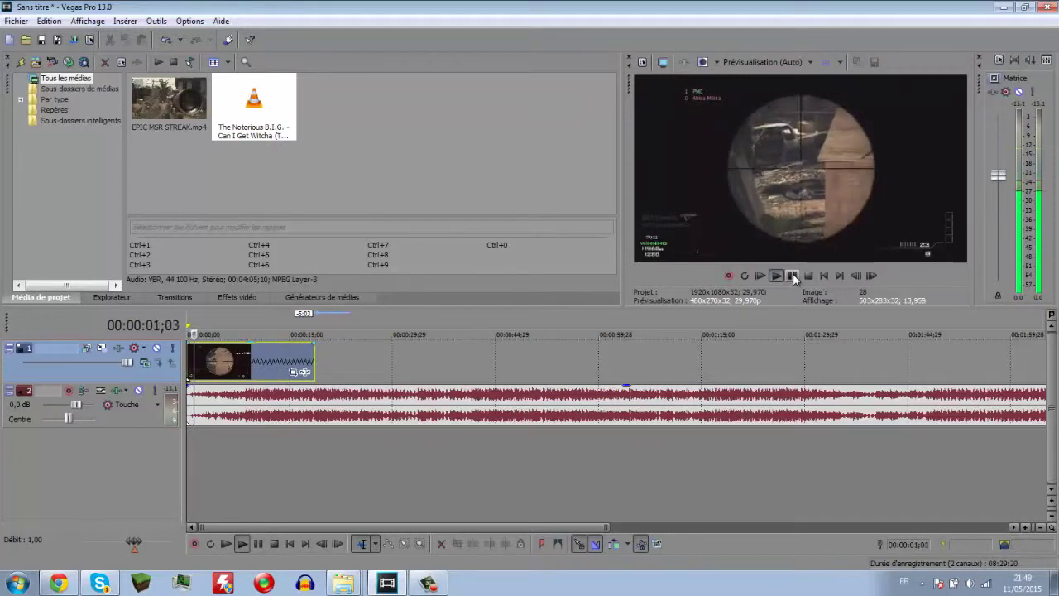
click(792, 276)
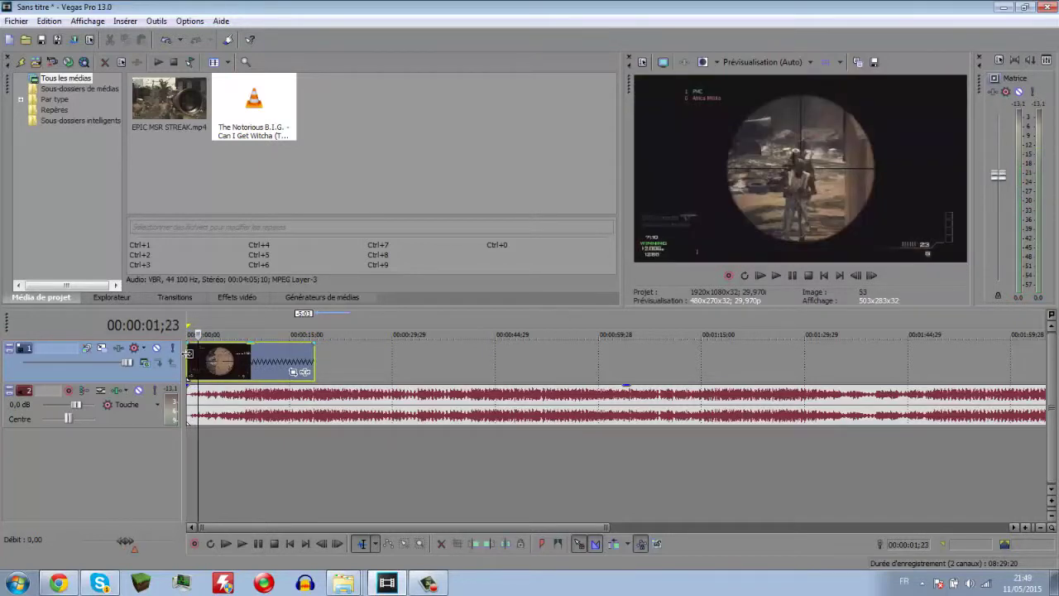
Stretch the video clip's end back out by about 5 seconds
click(188, 354)
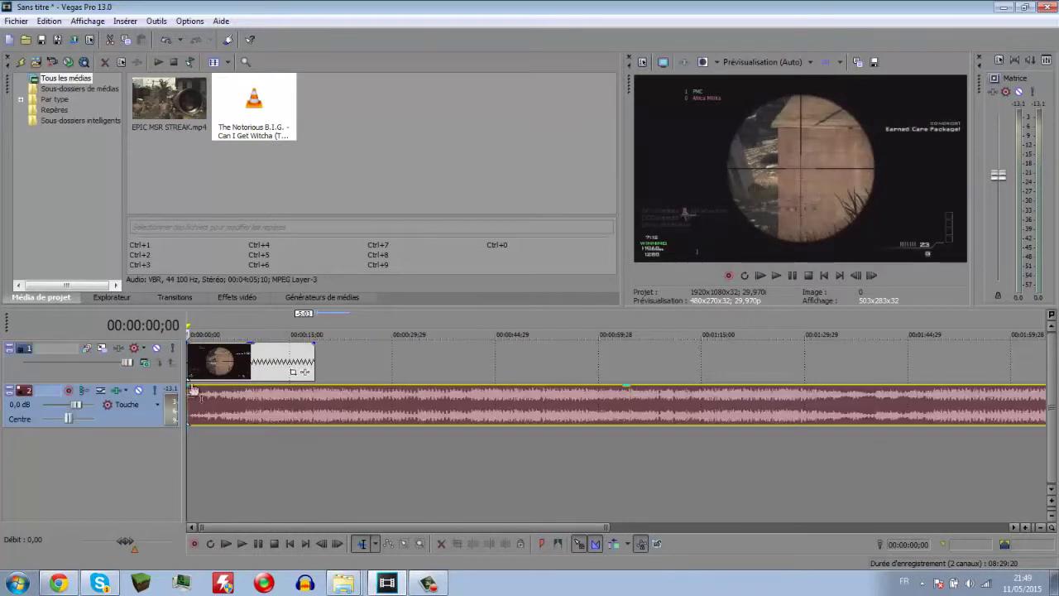
drag(313, 363, 349, 364)
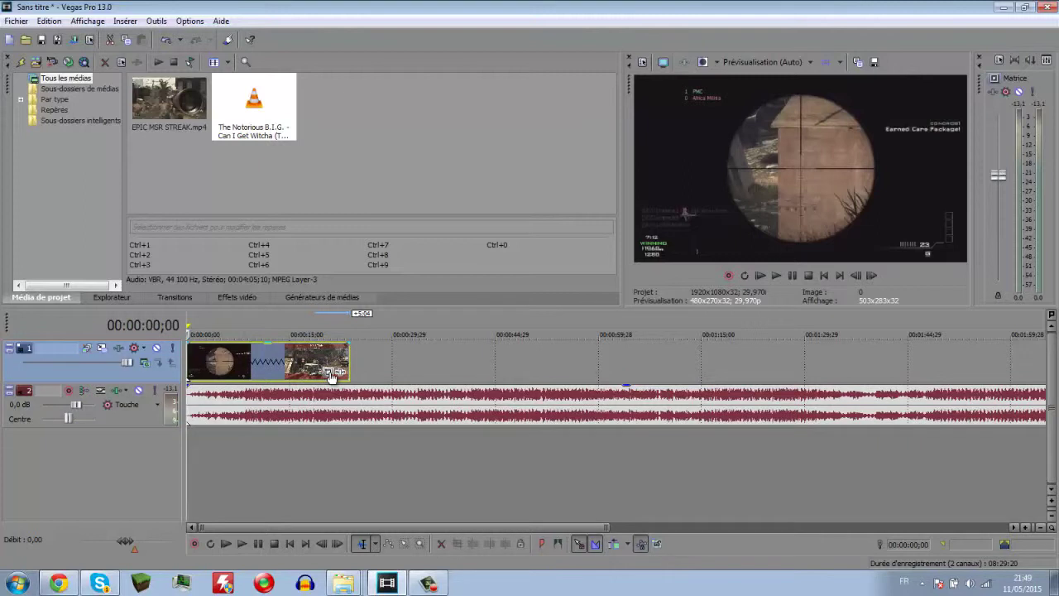
Open the pan/crop settings of the EPIC MSR STREAK video clip
click(332, 375)
click(548, 112)
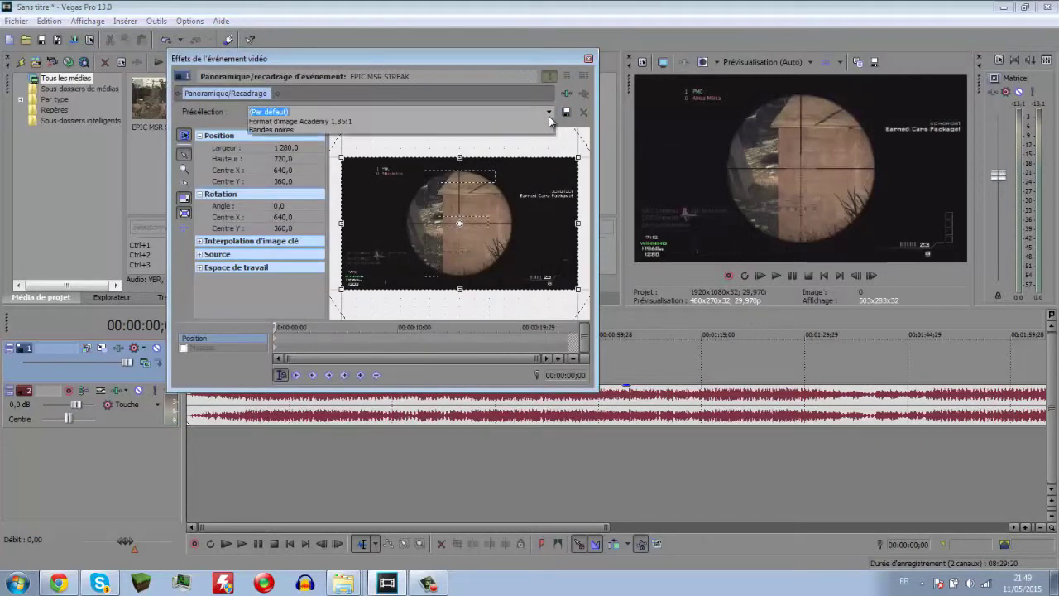
click(546, 112)
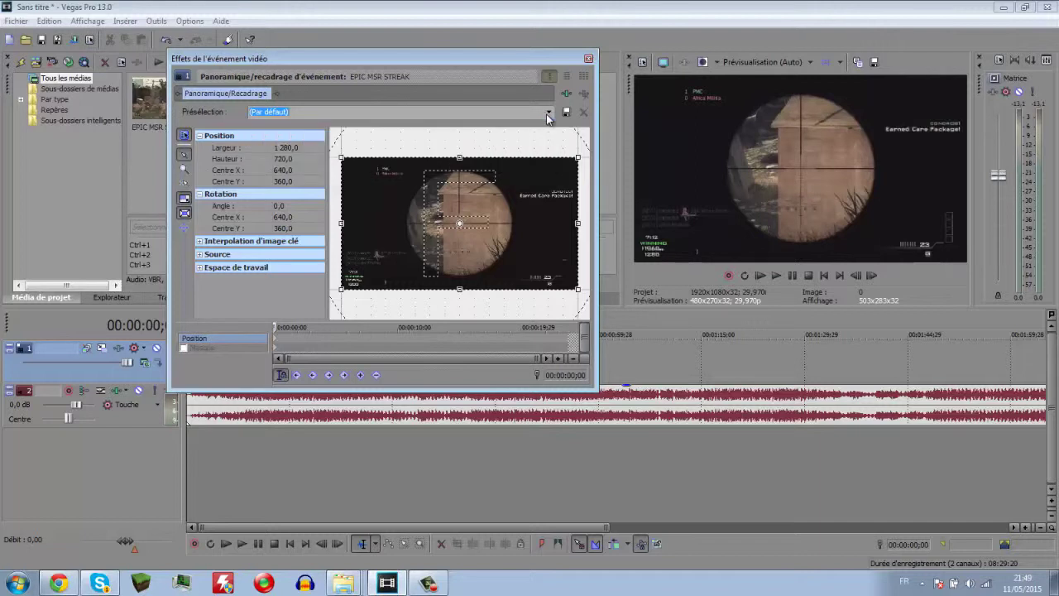
Try the "Format d'image Academy 1.85:1" crop preset and return to the "(Par défaut)" preset
click(547, 113)
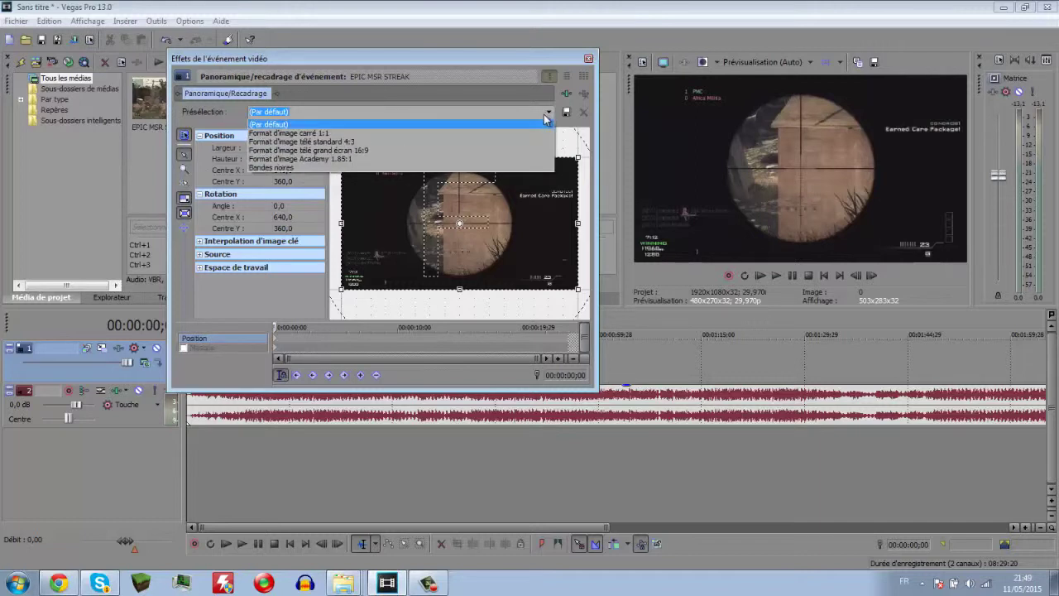
click(415, 159)
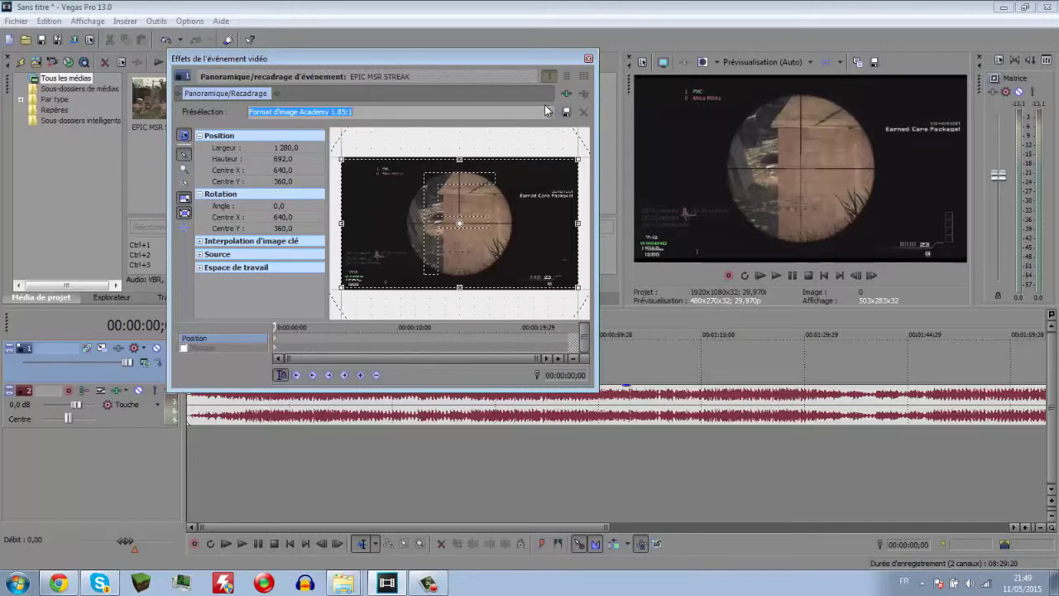
click(547, 112)
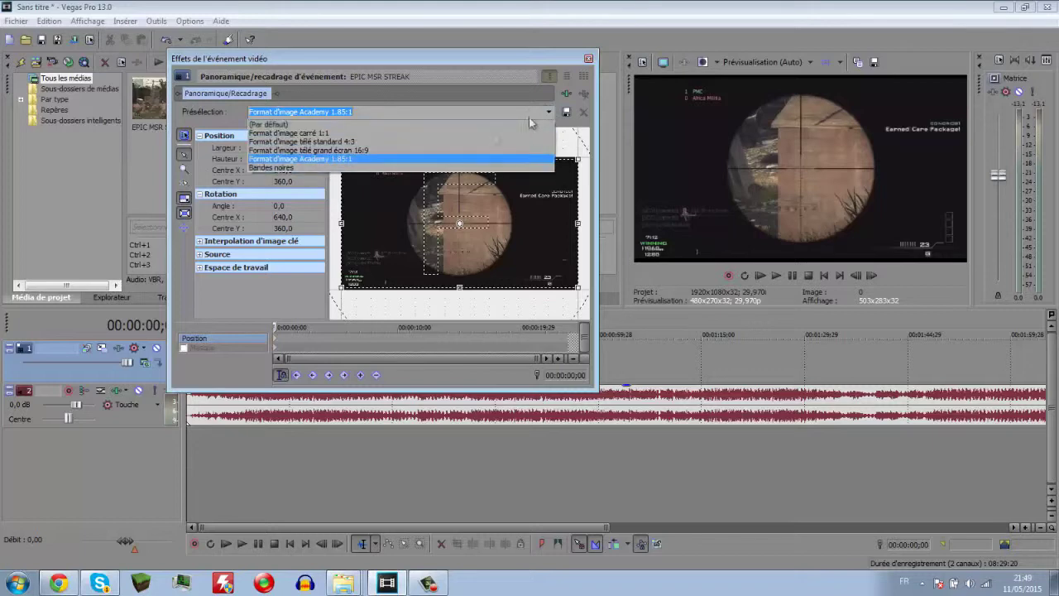
click(412, 131)
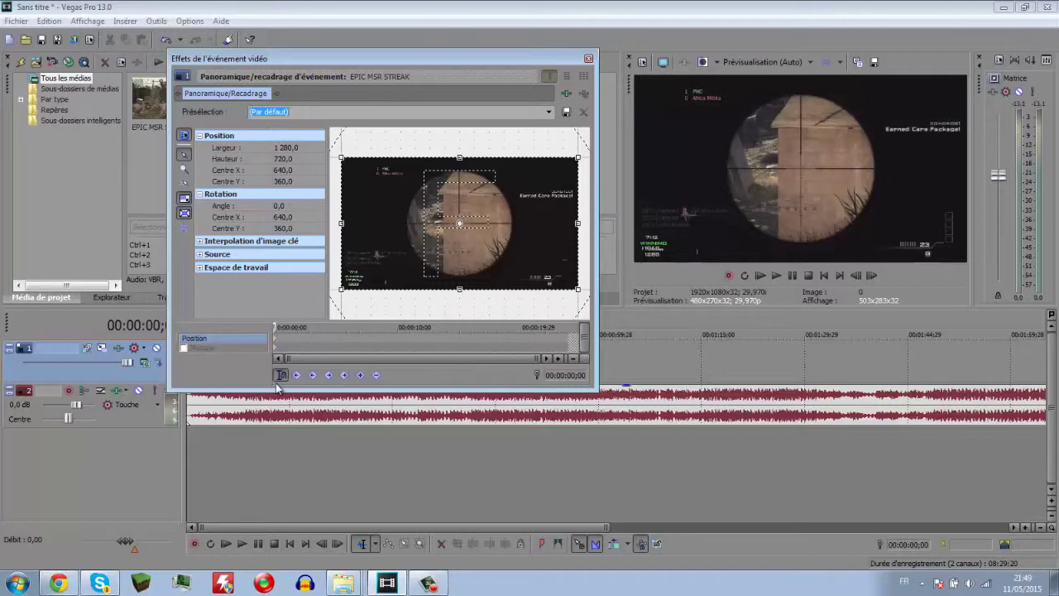
Try reducing the crop width to 1 228,8 with the aspect ratio locked
click(284, 147)
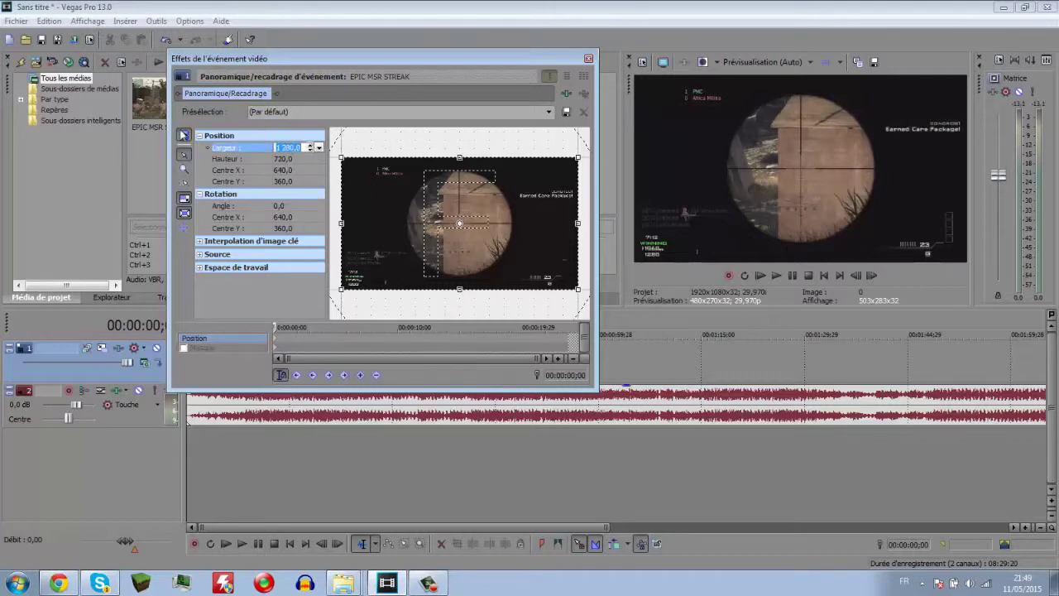
click(184, 134)
click(184, 134)
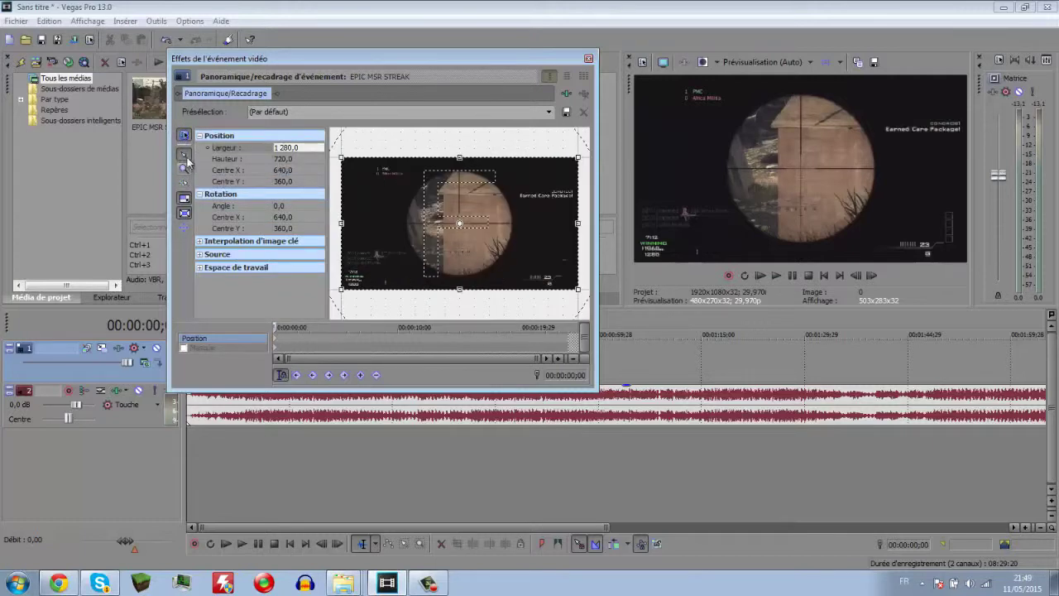
click(311, 150)
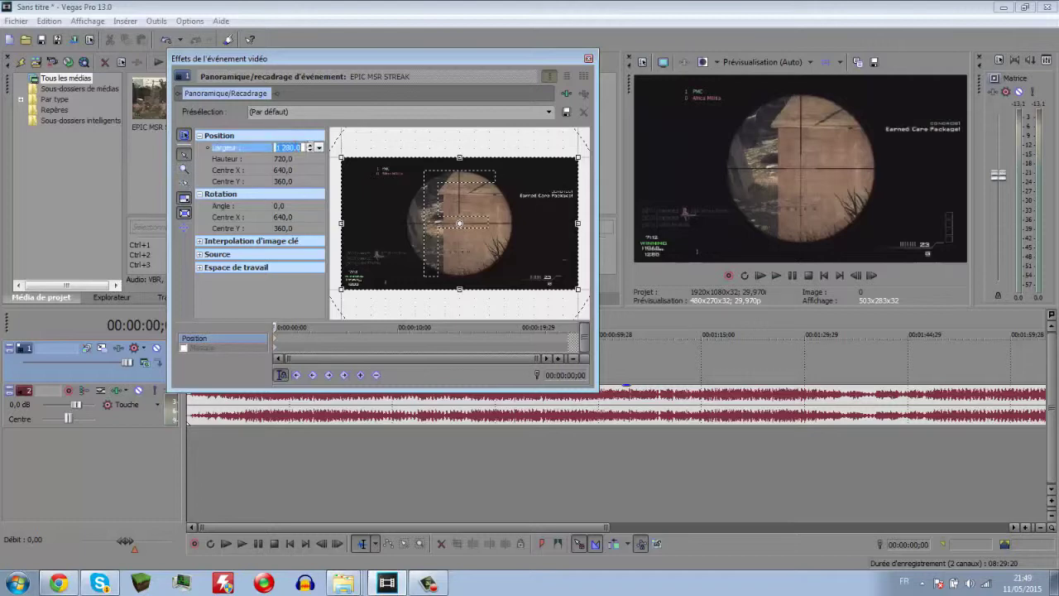
mouse_move(311, 151)
mouse_down()
mouse_move(311, 161)
mouse_move(309, 147)
mouse_up()
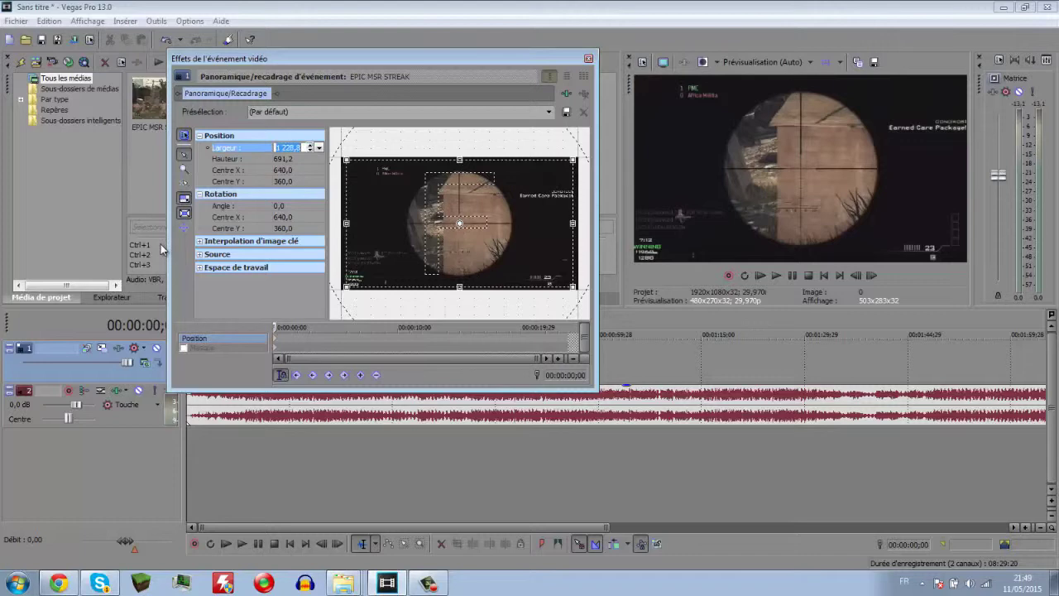
Reset the crop to the "(Par défaut)" preset
click(187, 207)
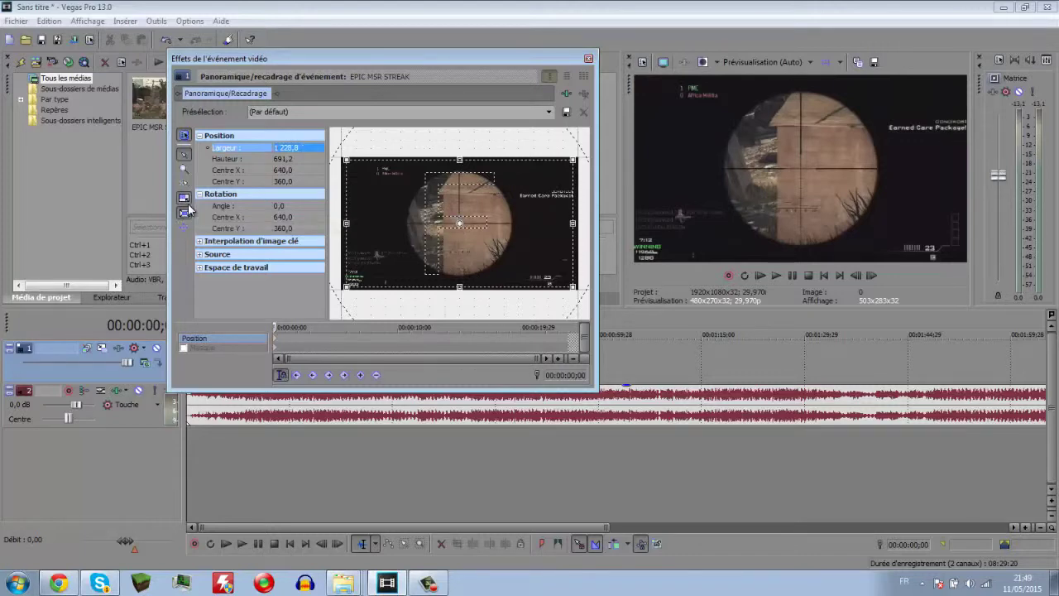
click(288, 148)
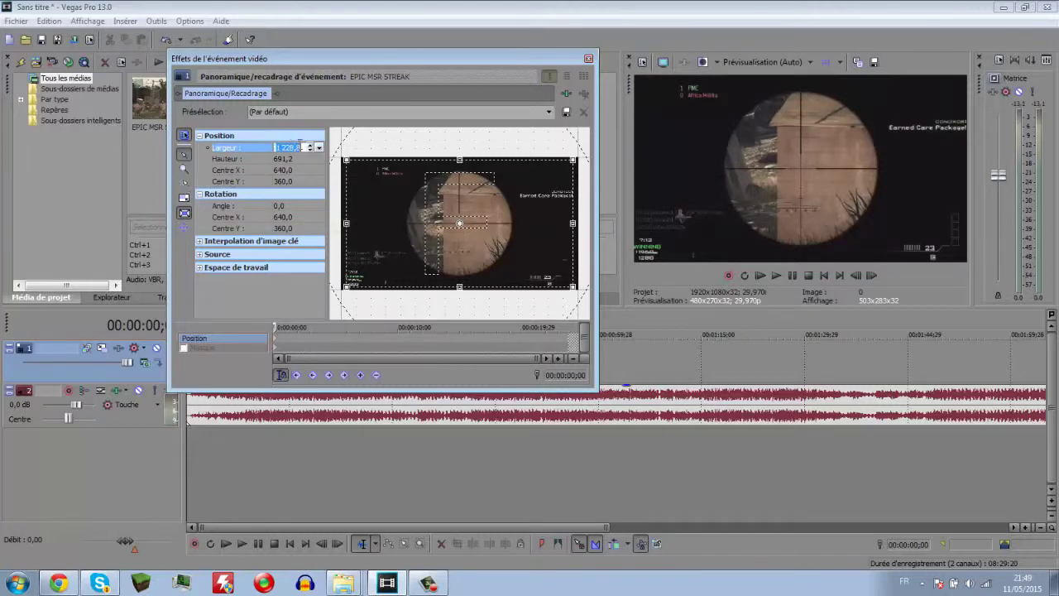
click(187, 199)
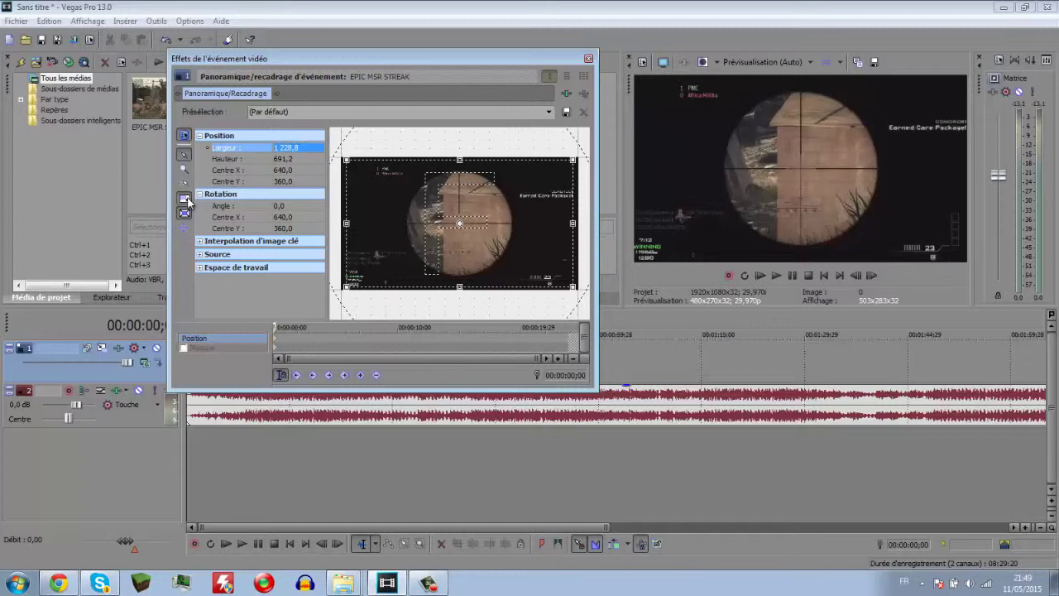
click(514, 113)
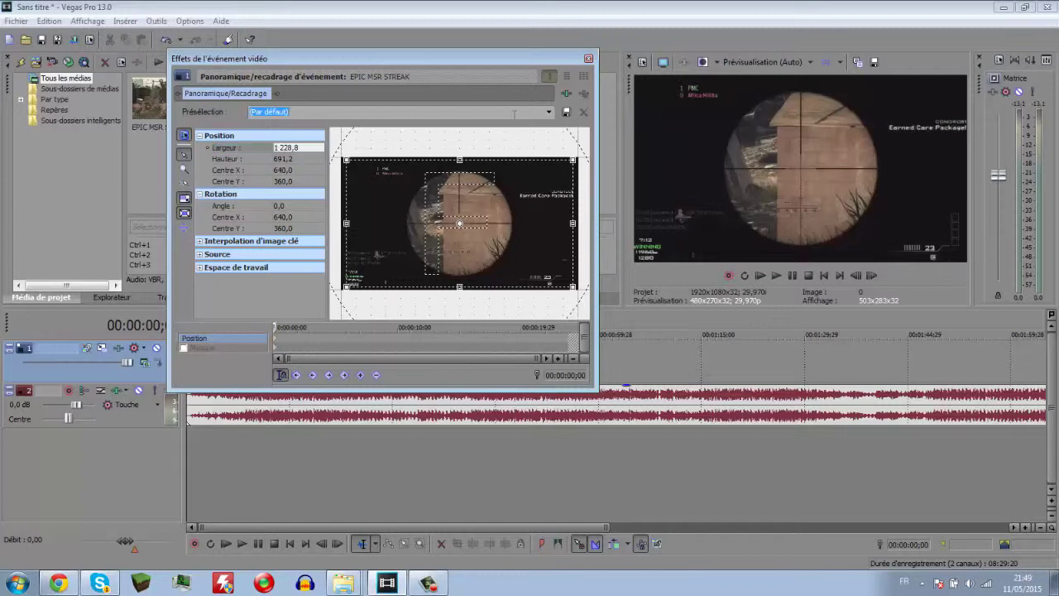
click(548, 112)
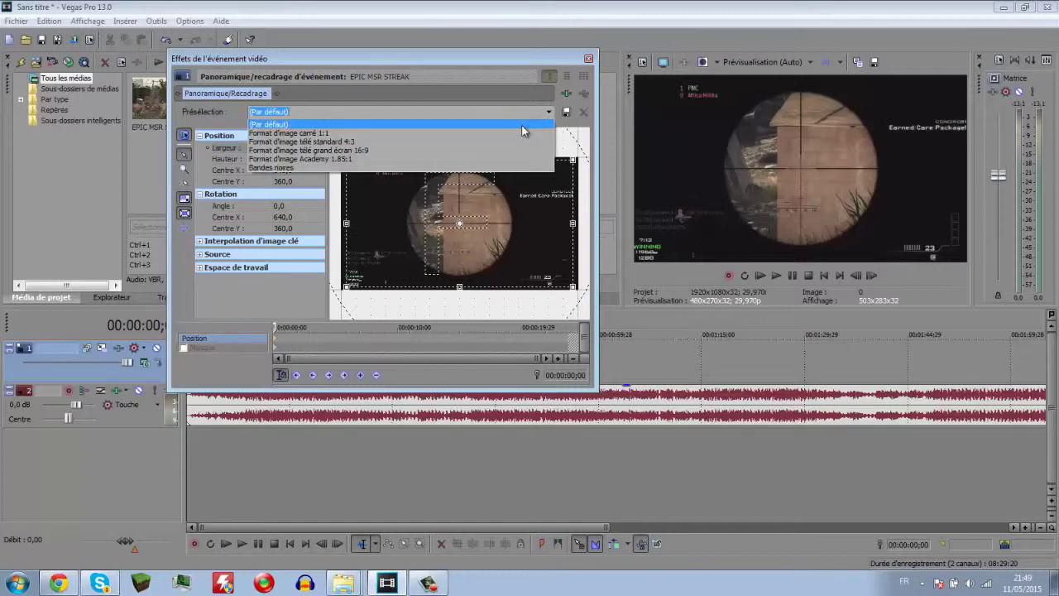
click(521, 124)
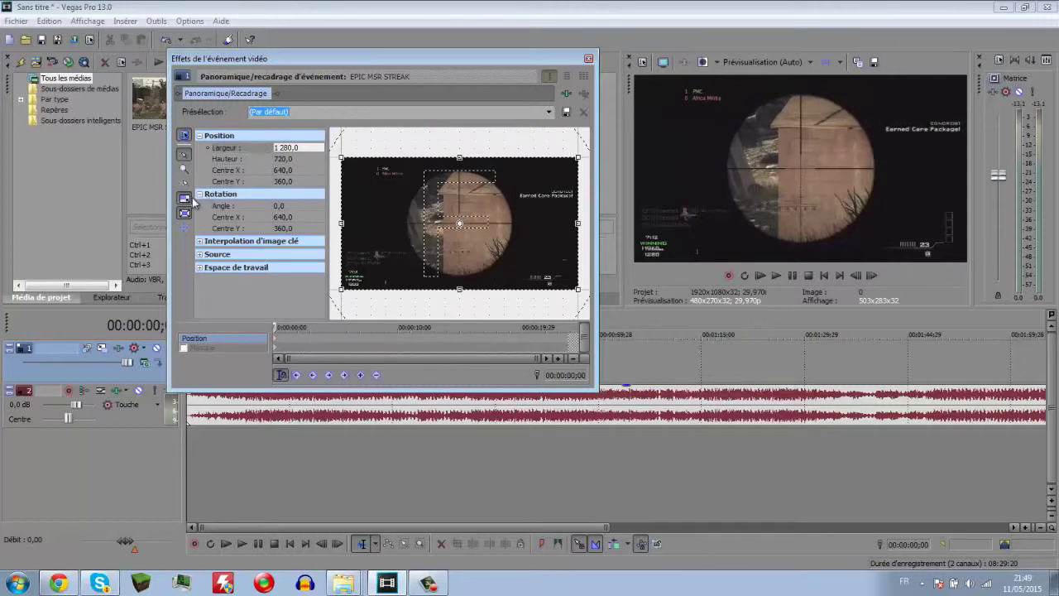
With the aspect ratio unlocked, set the crop height to 588,8 to letterbox the clip, and preview it
click(307, 149)
click(308, 152)
click(309, 146)
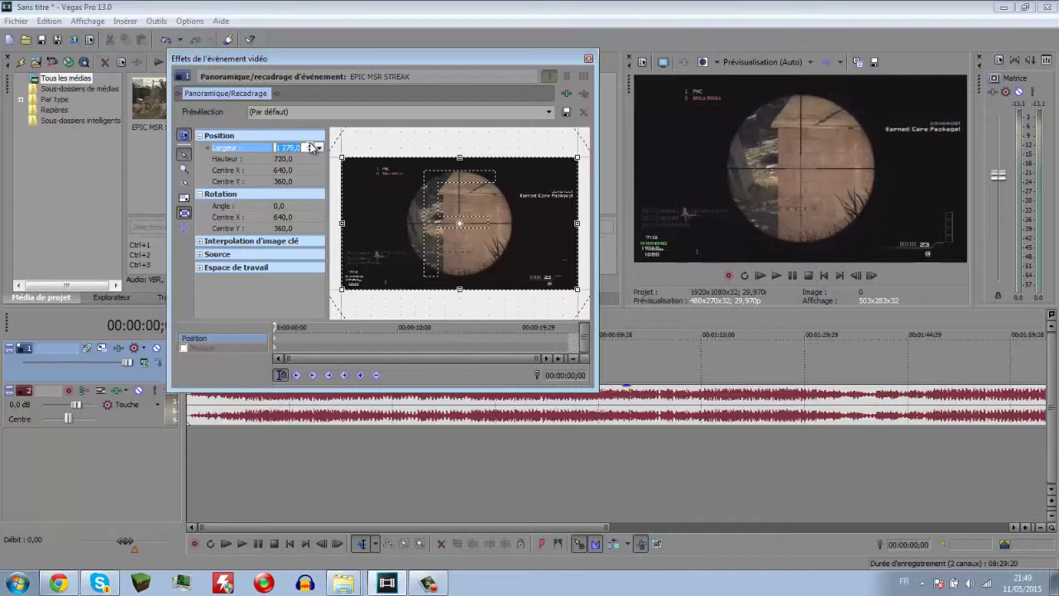
click(300, 158)
click(310, 162)
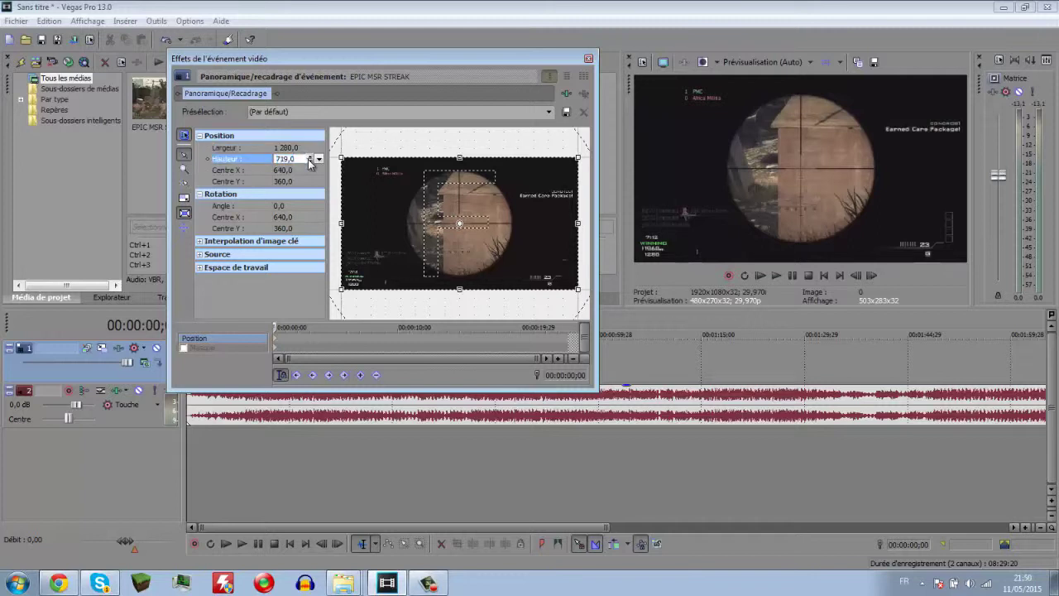
click(309, 161)
click(310, 161)
click(310, 161)
click(309, 161)
click(310, 161)
click(310, 161)
click(310, 161)
click(309, 161)
drag(308, 159, 309, 159)
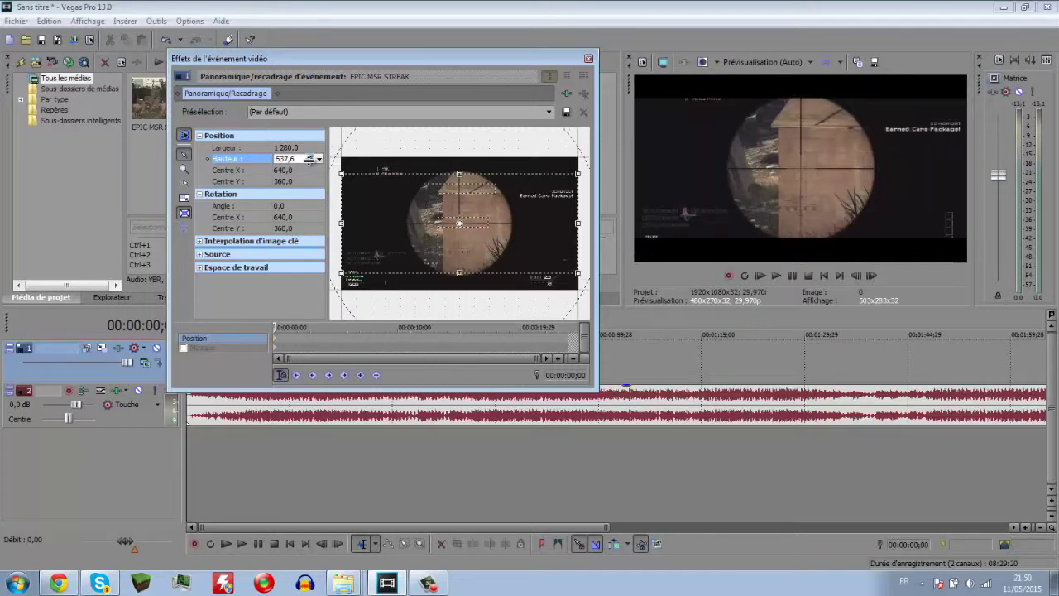
drag(309, 159, 309, 159)
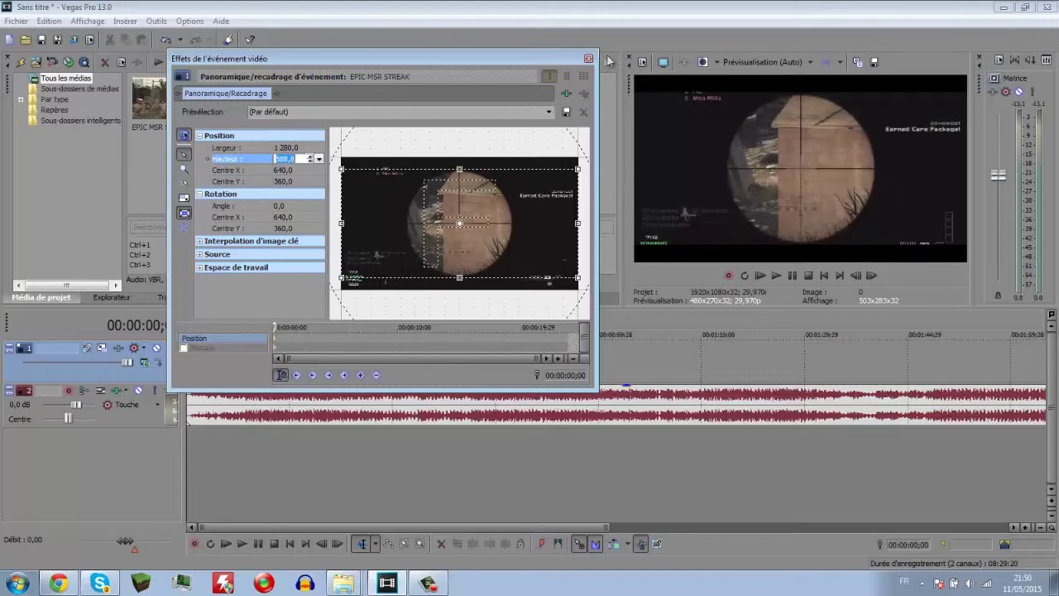
click(589, 58)
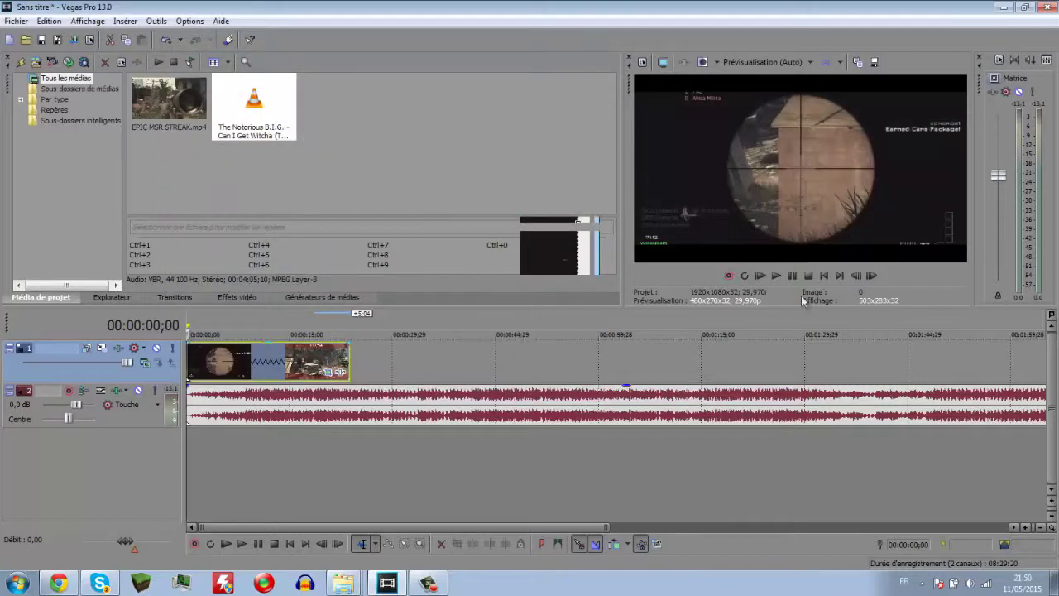
click(793, 275)
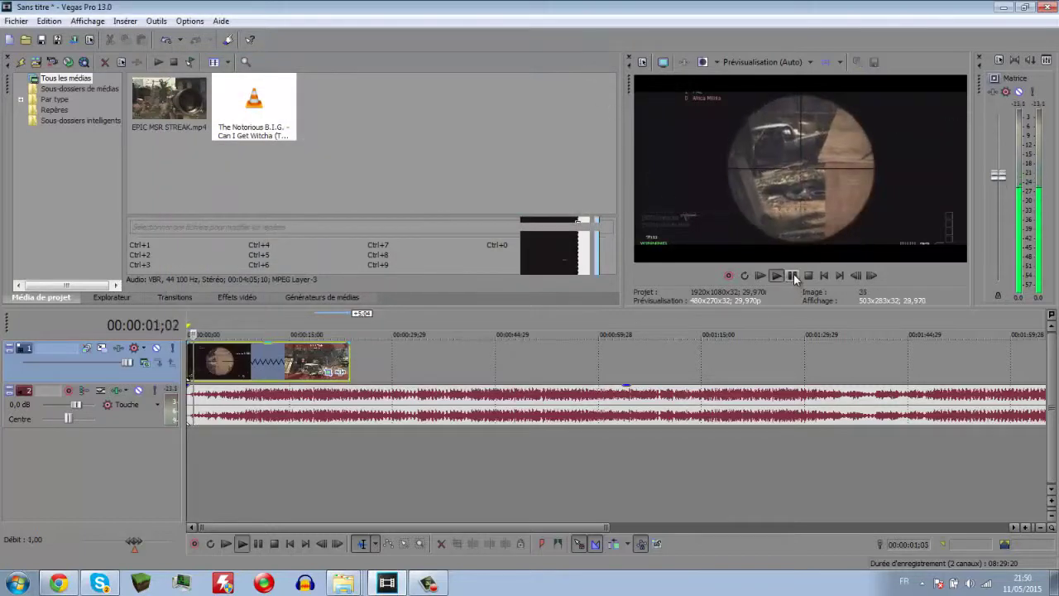
click(793, 276)
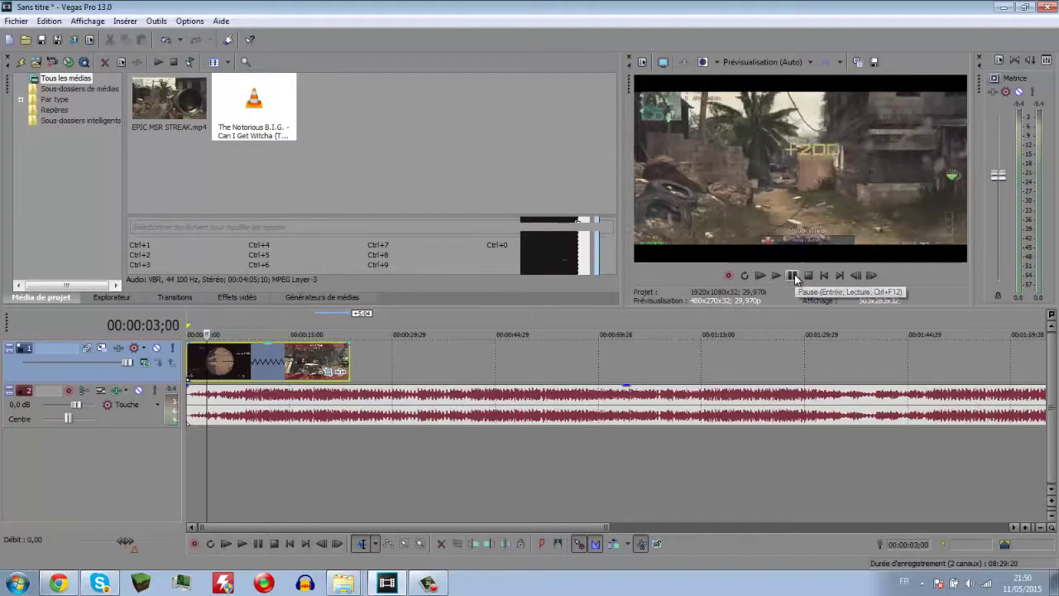
Add a short fade-in at the start of the video clip and preview it
click(191, 350)
drag(191, 350, 193, 342)
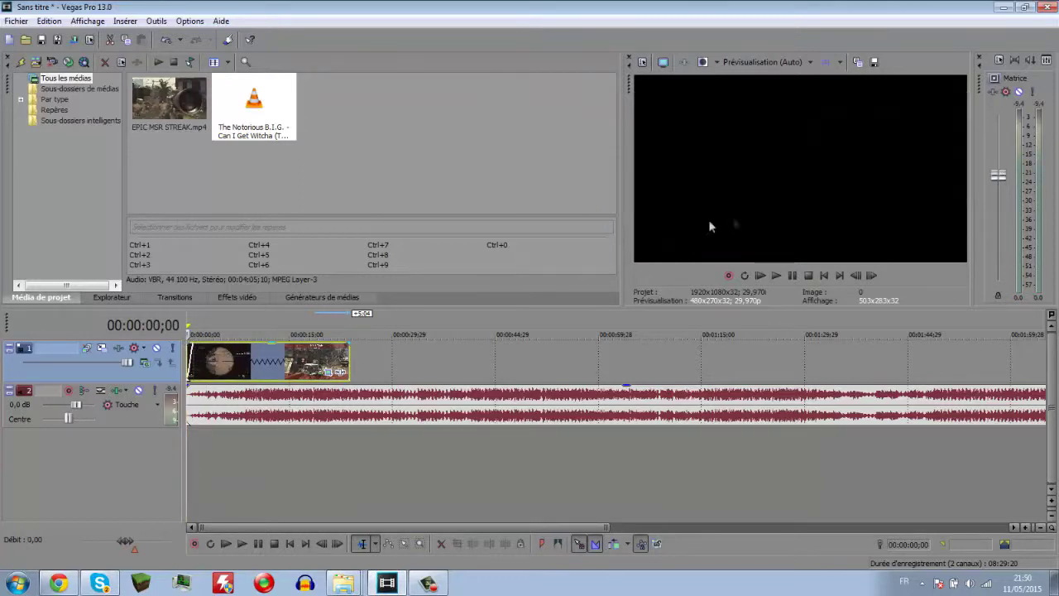
click(792, 276)
click(792, 276)
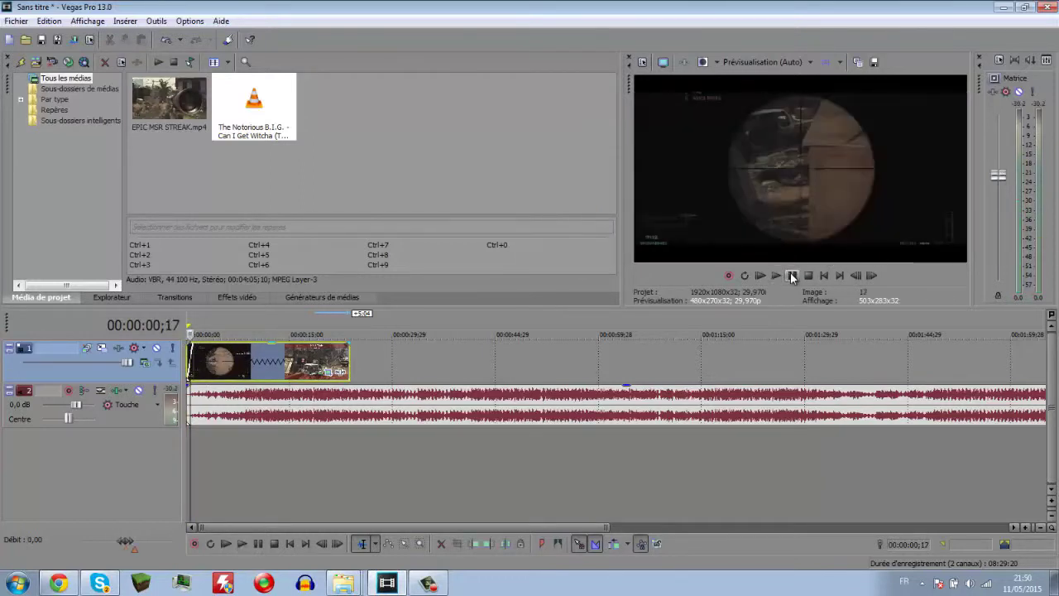
click(792, 276)
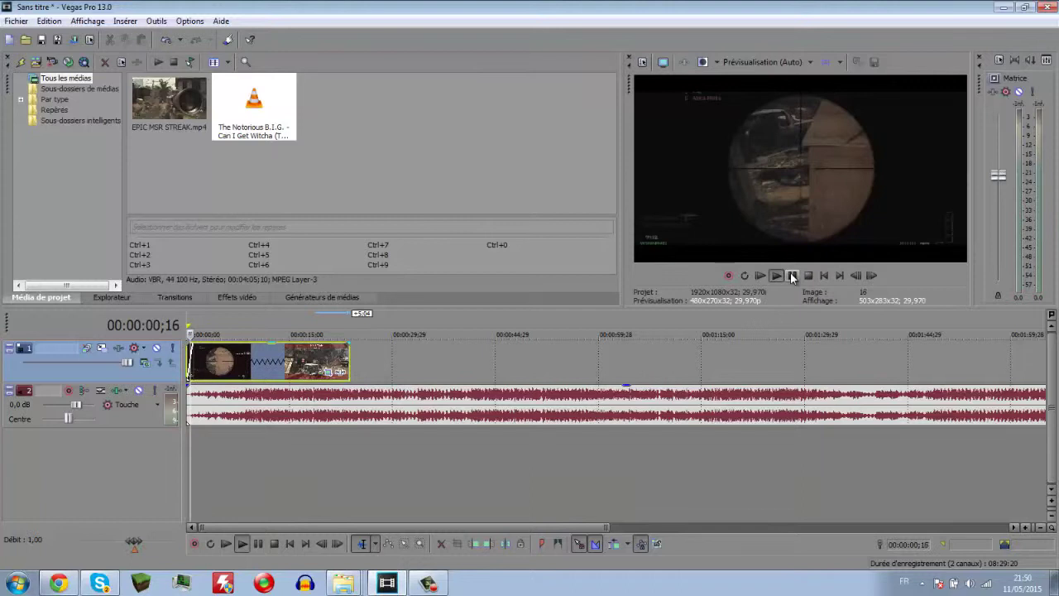
click(791, 276)
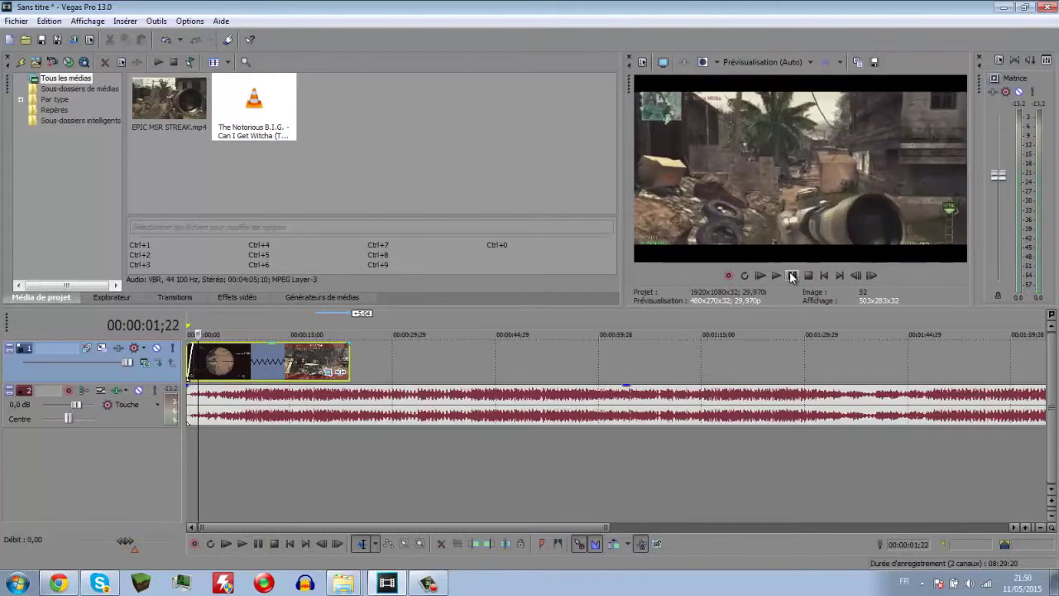
Split the video clip at 00:00:01;12
key(Left)
key(Left)
key(Left)
key(Left)
key(Left)
key(Left)
key(Left)
key(Left)
key(Left)
key(Left)
key(s)
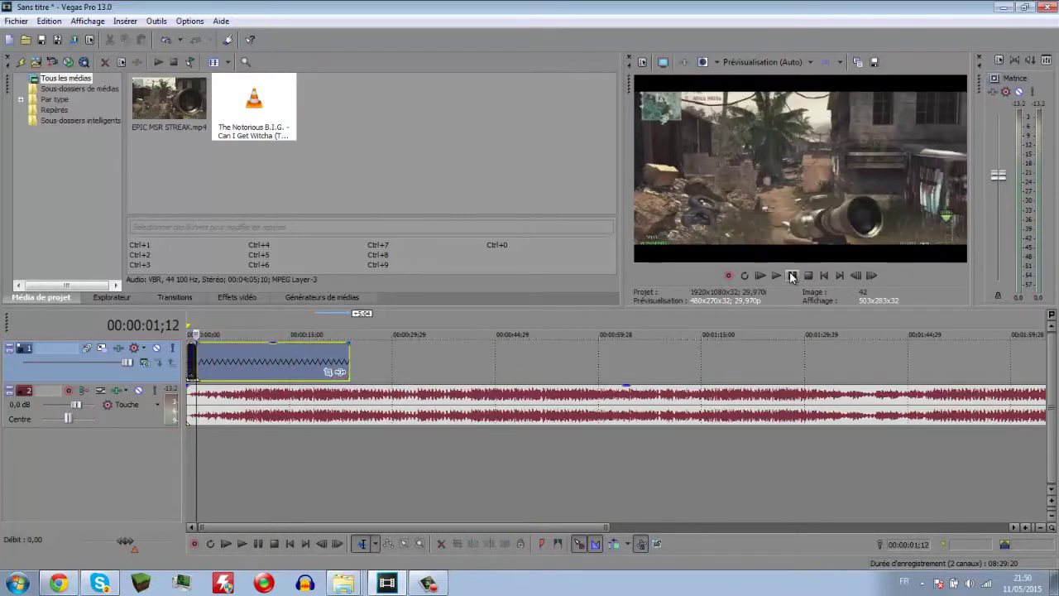
Remove the piece before the split and move the remaining clip to the timeline start with a short fade-in
key(Left)
key(Left)
key(Left)
key(Left)
key(Left)
key(Left)
key(Left)
key(Left)
key(Left)
key(Left)
mouse_move(190, 356)
mouse_down()
mouse_move(229, 364)
mouse_move(198, 363)
mouse_move(192, 347)
mouse_up()
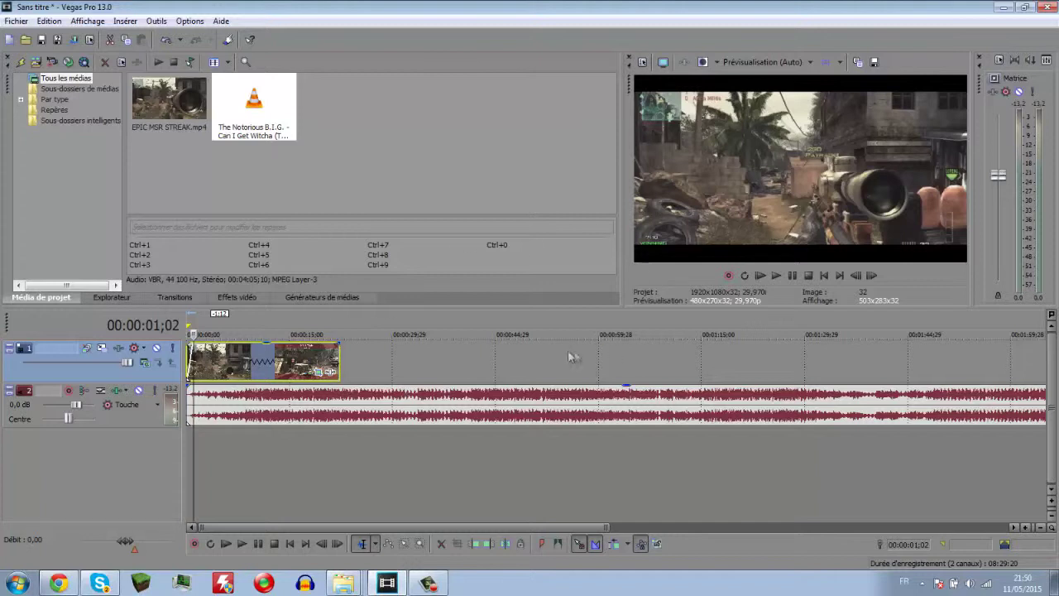
Play the opening of the video clip and step back frame by frame to the timeline start to check the fade-in
click(189, 356)
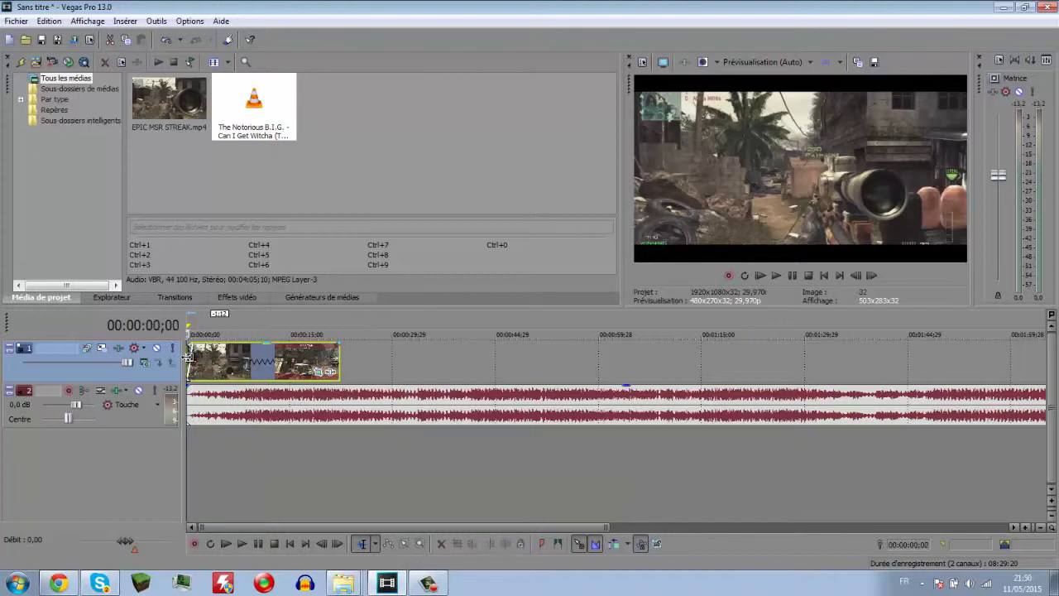
key(space)
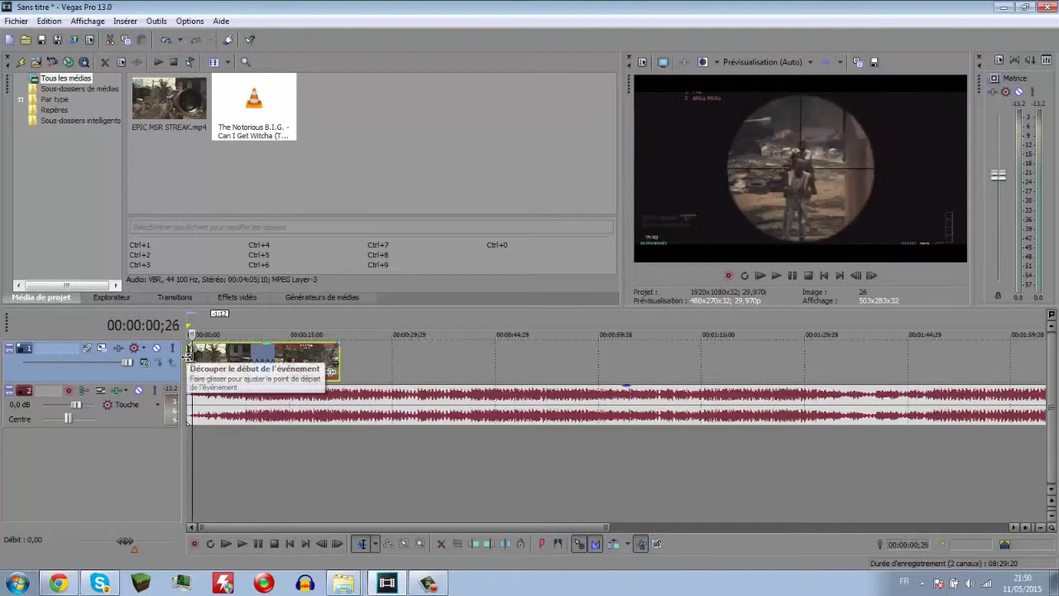
key(Left)
key(Left)
key(Left)
key(Left)
key(Left)
key(Left)
key(Left)
key(Left)
key(Left)
key(Left)
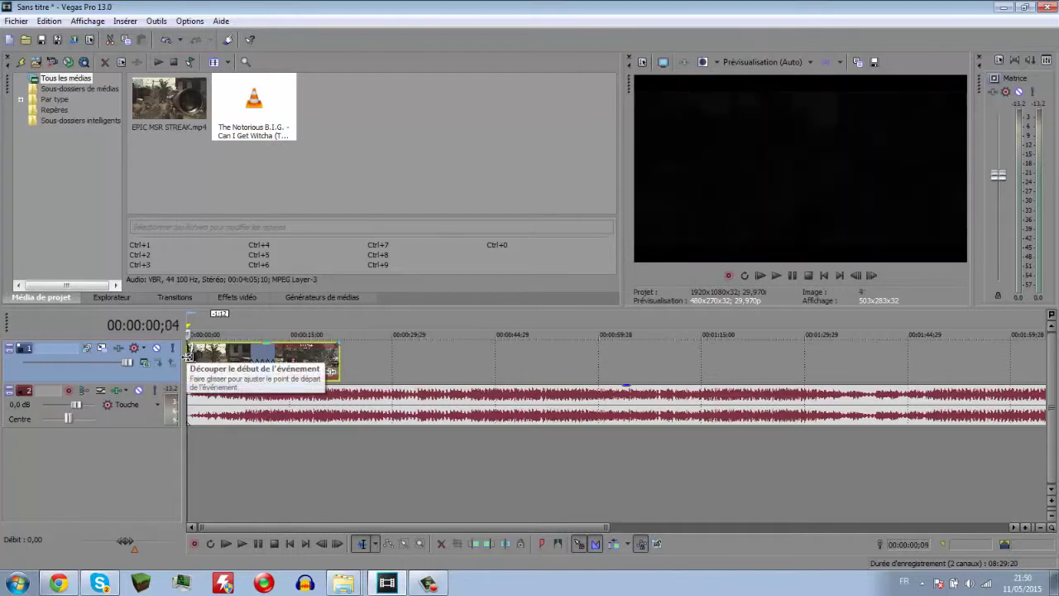
key(Left)
key(Left)
key(Left)
key(Left)
click(188, 357)
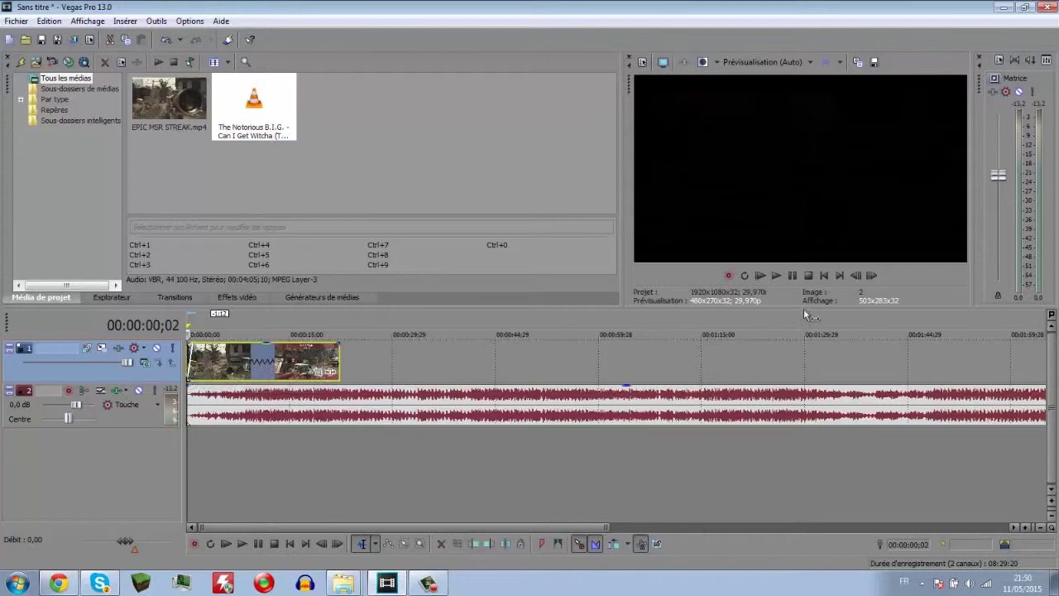
Play the timeline from the start and examine the music waveform around 00:00:08 closely to locate the beat drop
click(796, 274)
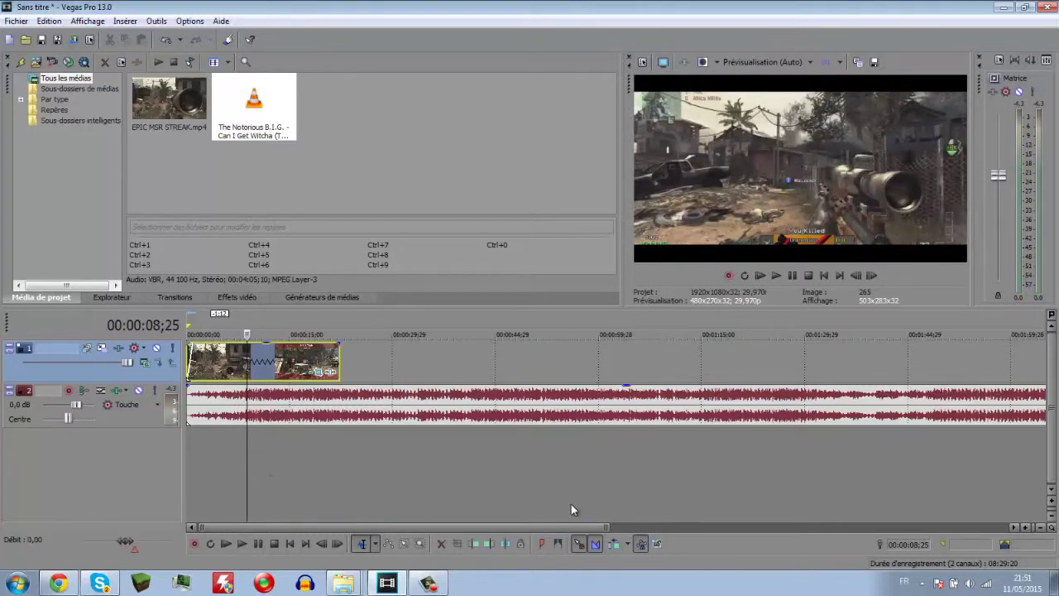
drag(609, 529, 548, 528)
click(390, 545)
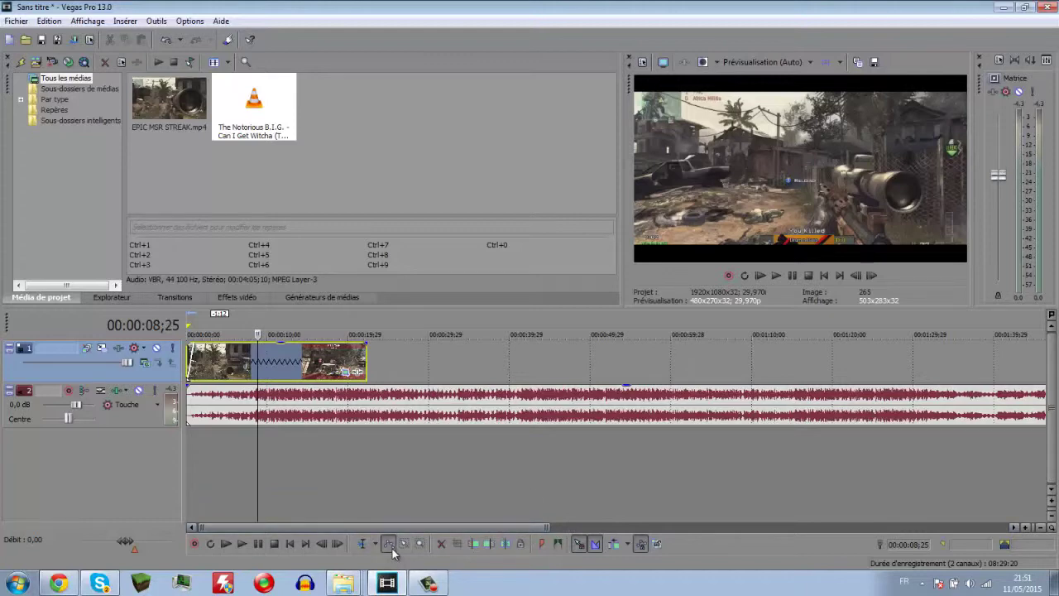
key(d)
key(d)
key(d)
drag(544, 527, 303, 521)
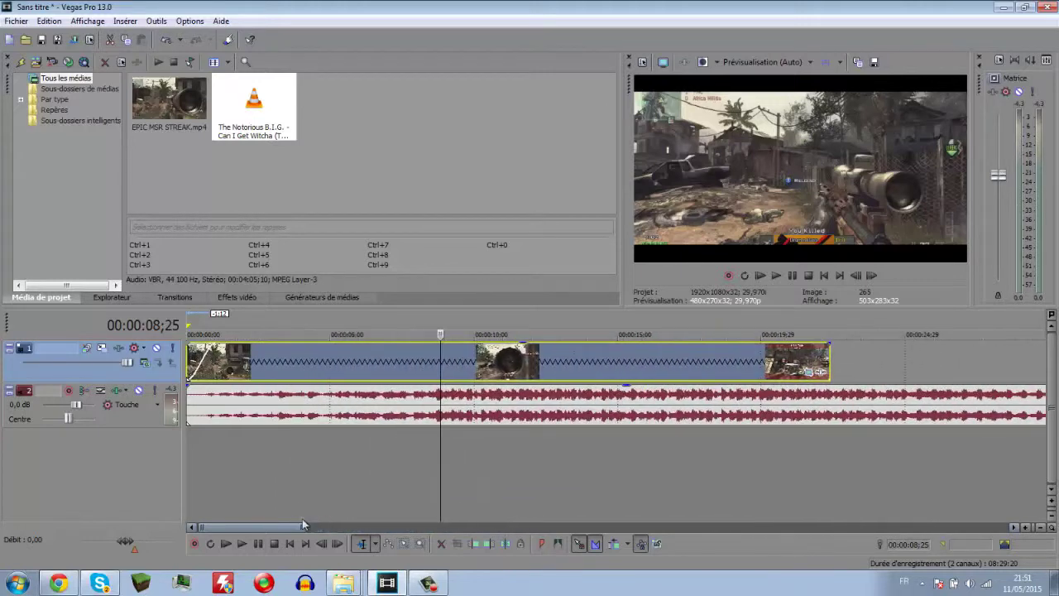
click(429, 316)
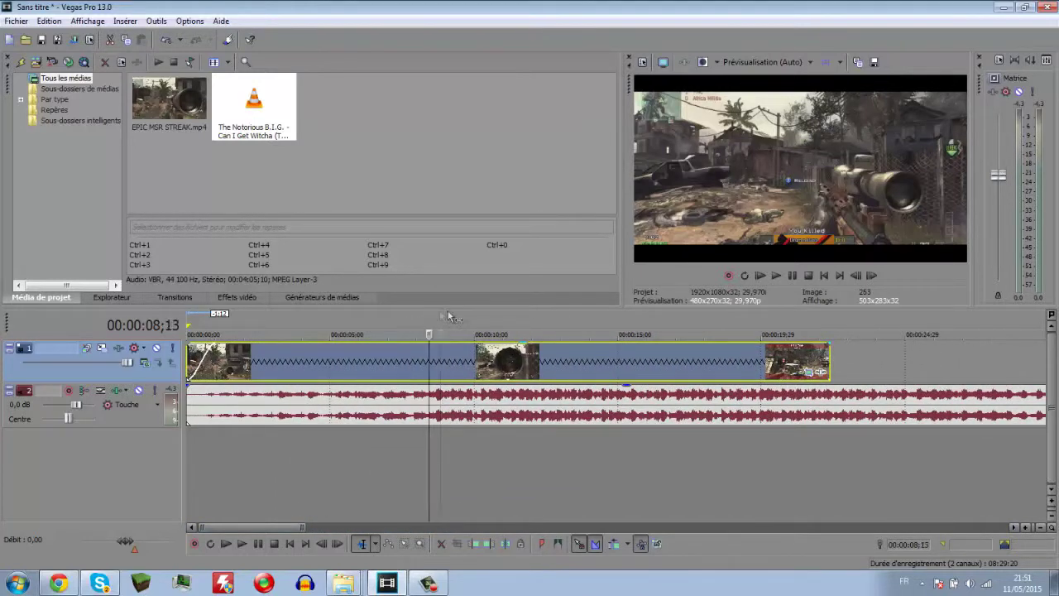
click(796, 279)
key(Left)
key(Left)
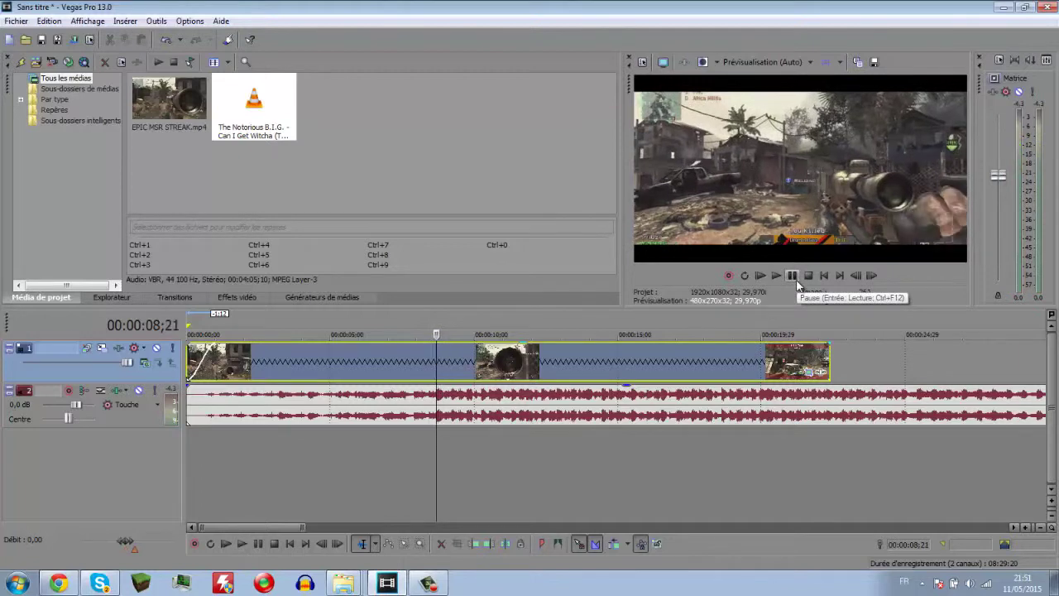
Split the music at 00:00:06;03, remove the piece before the split and move the rest to the timeline start
click(361, 402)
key(s)
click(345, 402)
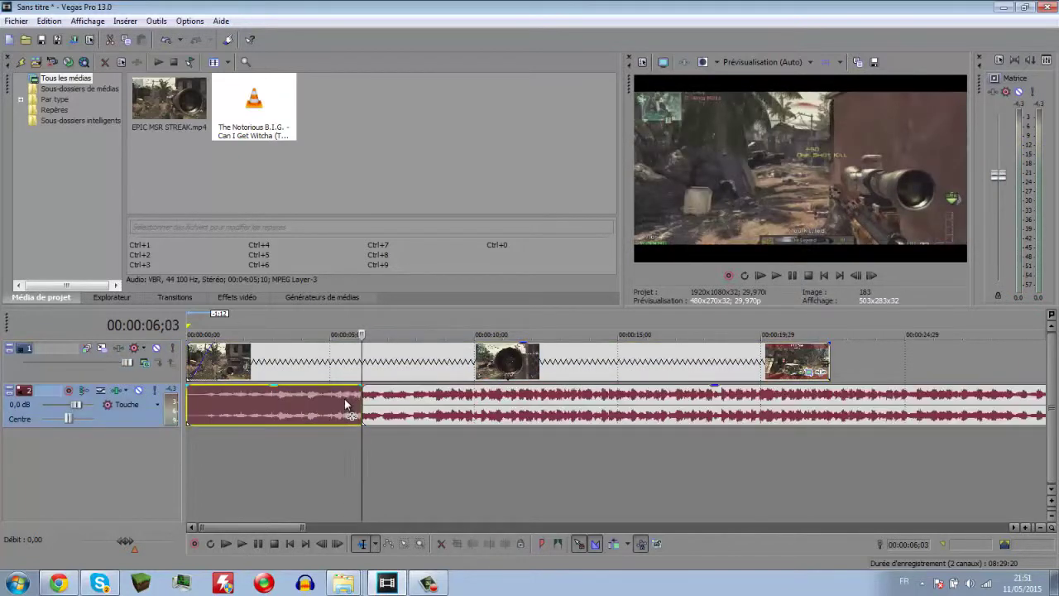
key(Delete)
drag(418, 403, 221, 401)
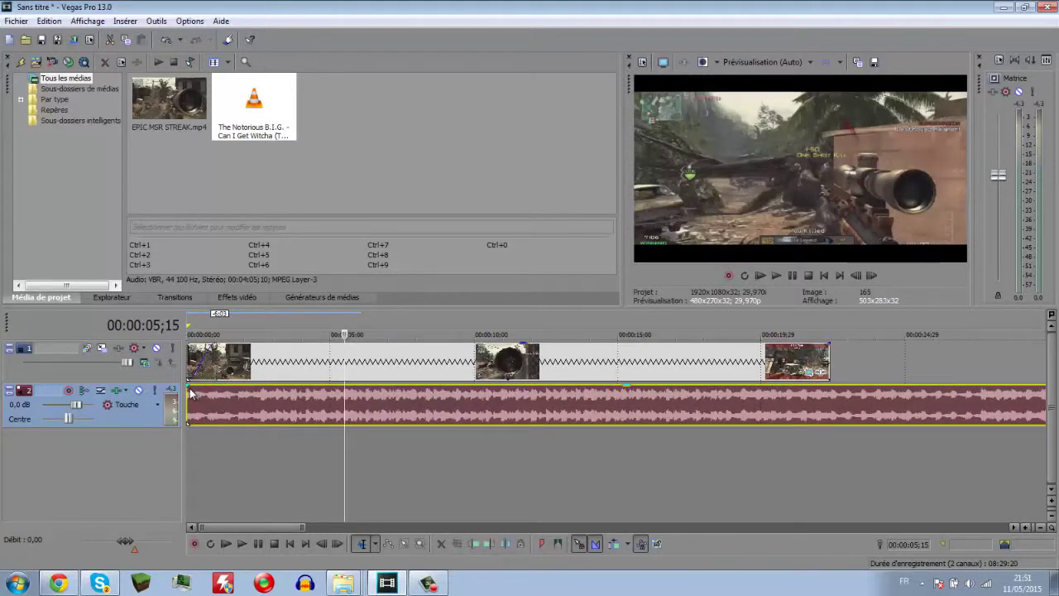
Add a short fade-in to the music and place a marker named Boum on the beat drop at about 00:00:02;17
drag(189, 385, 209, 386)
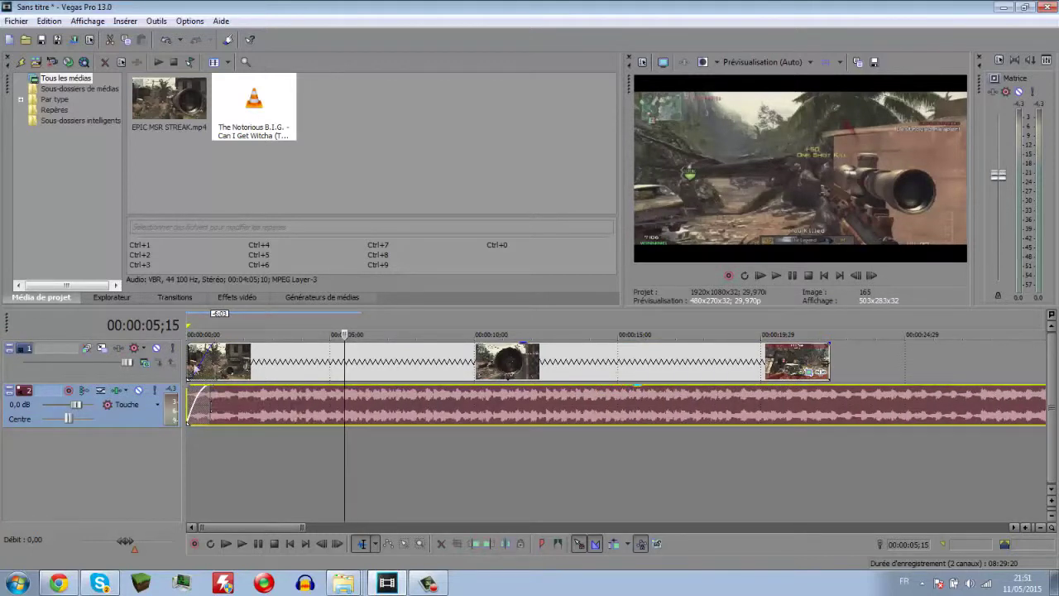
click(190, 323)
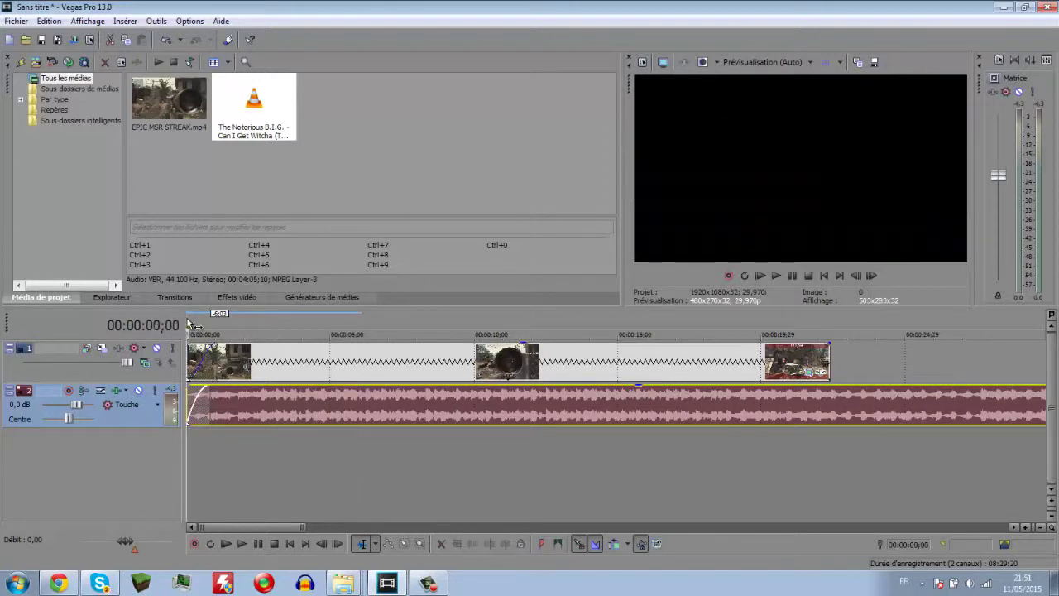
click(791, 274)
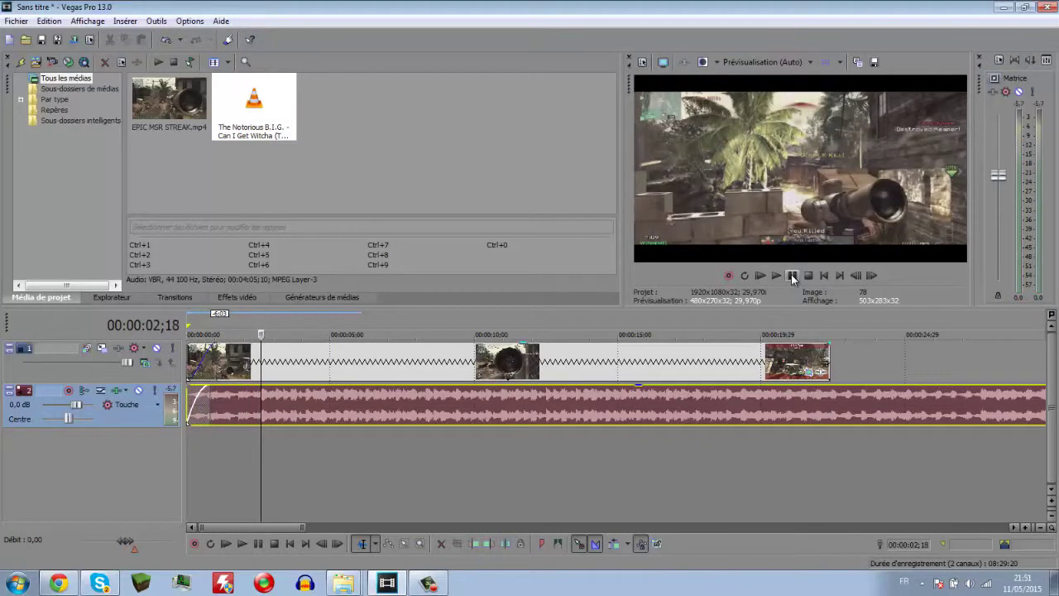
click(792, 275)
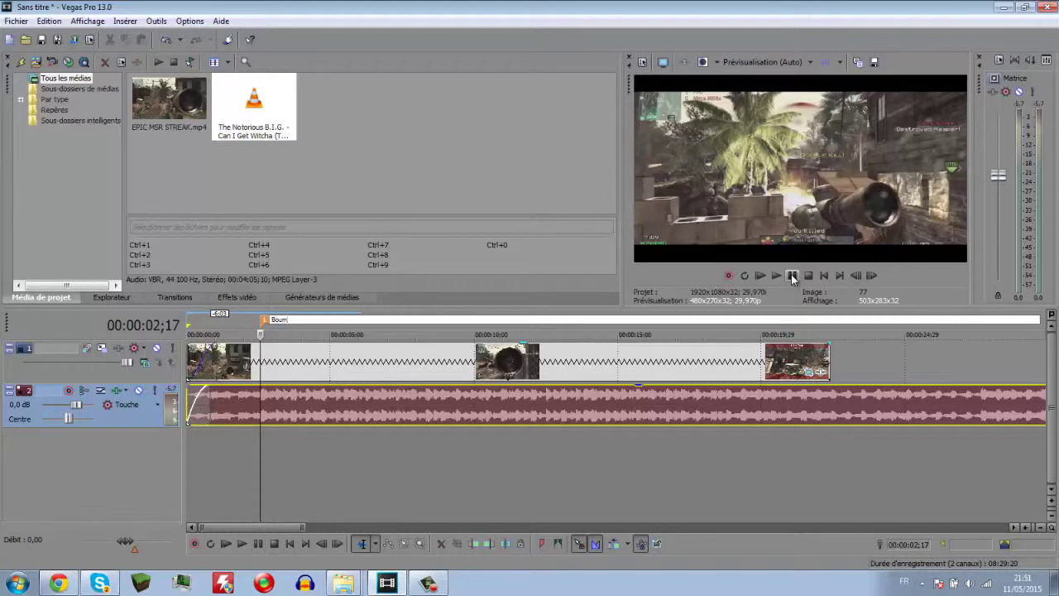
key(Return)
Shift the video clip later by 1;02 and again by 0;23, extending its start back to 00:00:00;00 each time, and preview it
drag(302, 527, 254, 527)
click(290, 362)
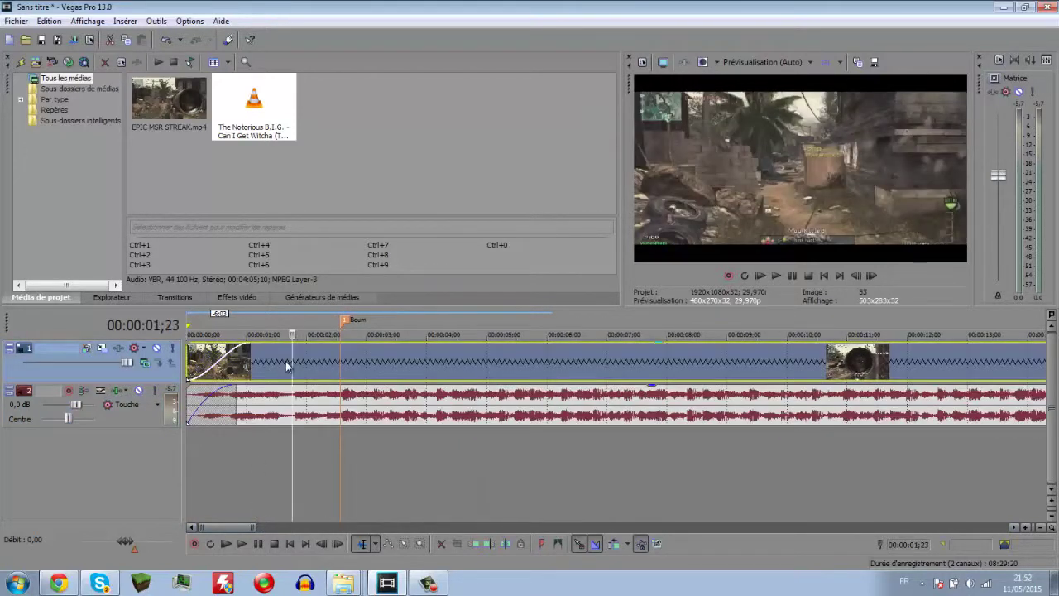
mouse_move(191, 358)
mouse_down()
mouse_move(255, 356)
mouse_move(190, 356)
mouse_up()
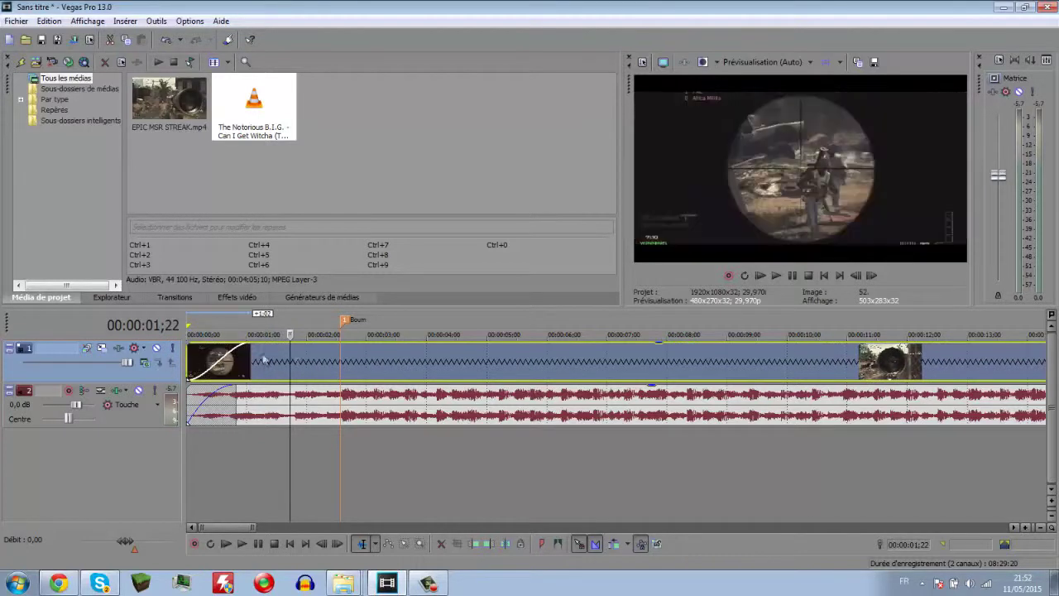
key(space)
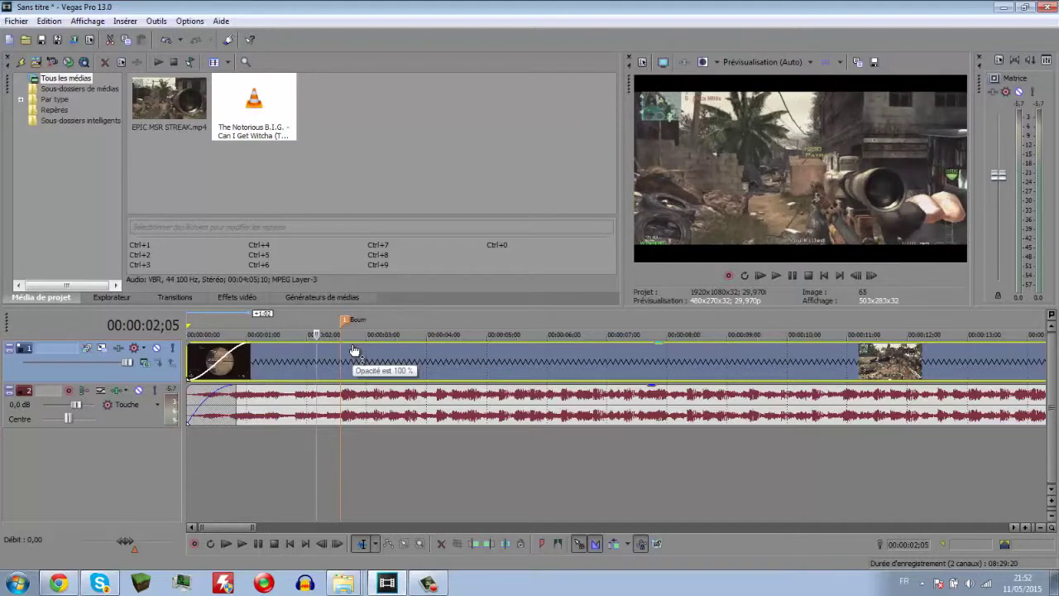
drag(378, 363, 424, 363)
drag(233, 362, 192, 361)
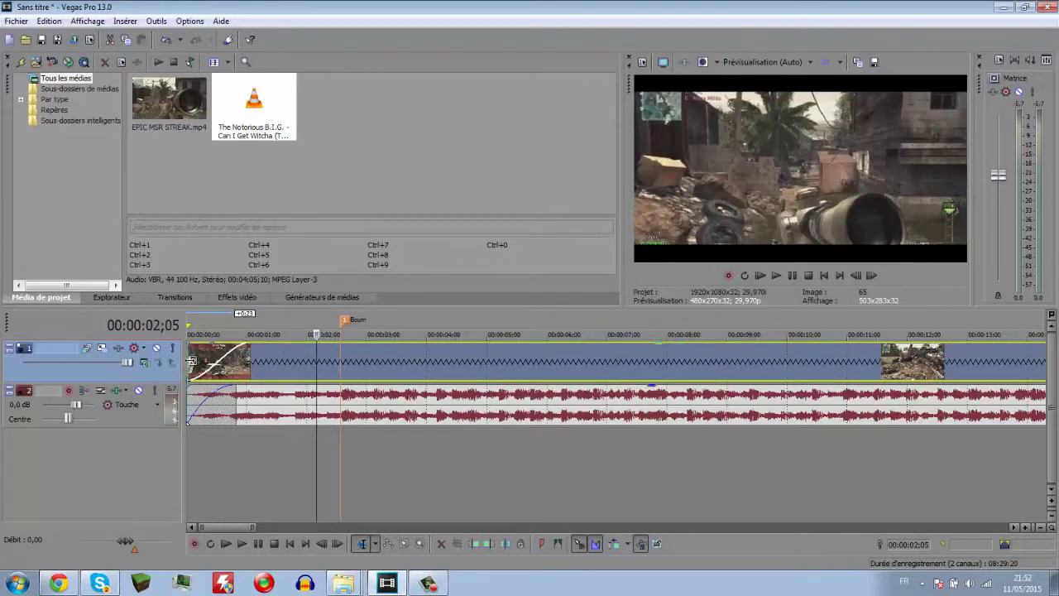
click(190, 361)
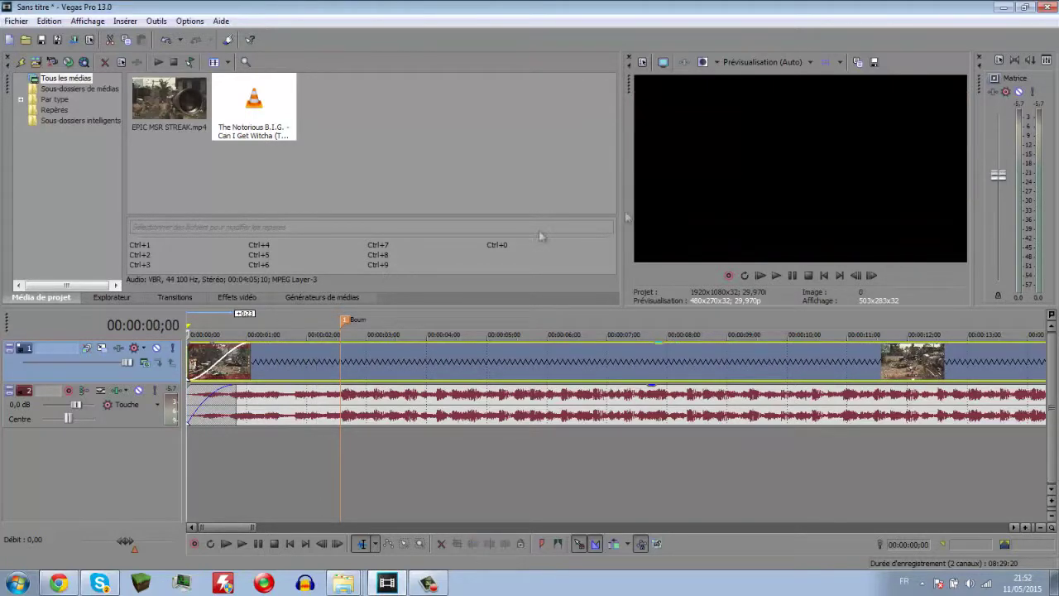
click(792, 277)
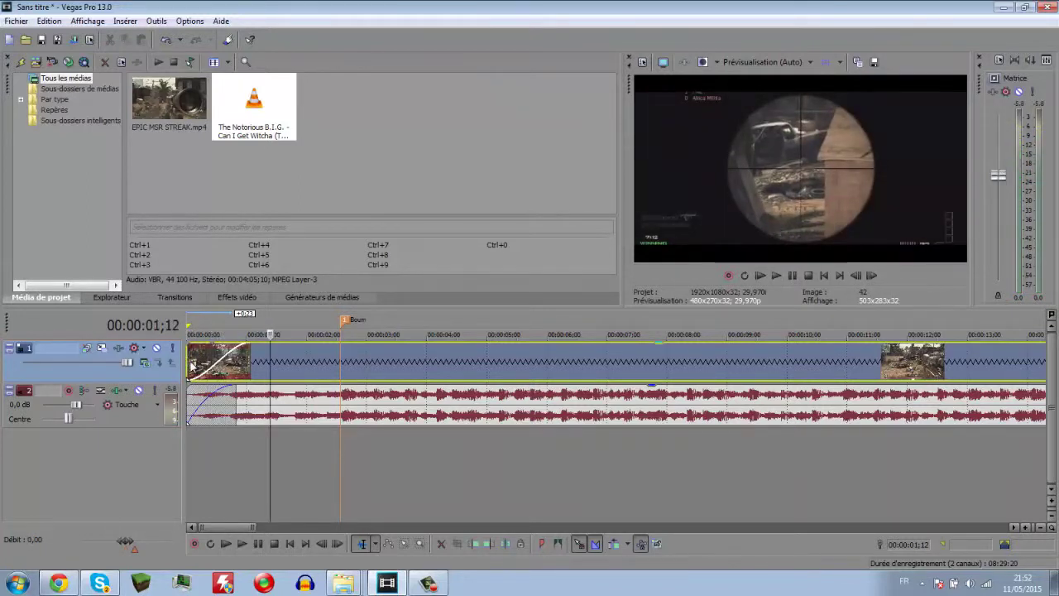
Cut the first 0;13 off the video clip and move the rest to the timeline start with a short fade-in
click(189, 362)
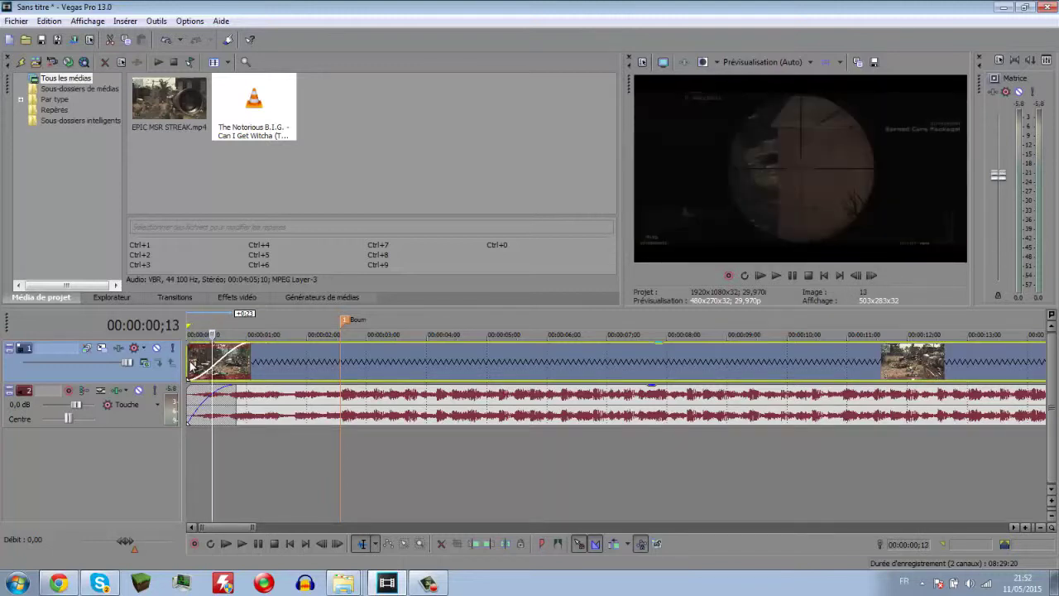
click(189, 366)
key(Delete)
drag(217, 367, 177, 366)
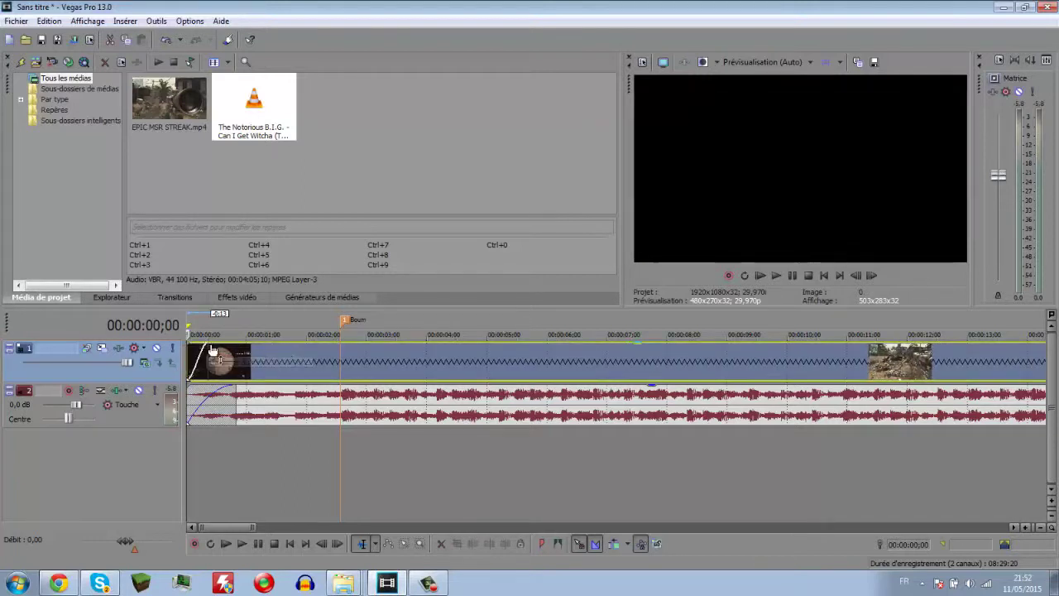
Play from the timeline start, then step frame by frame to 00:00:02;09, where the scope view ends just before the Boum marker
click(787, 277)
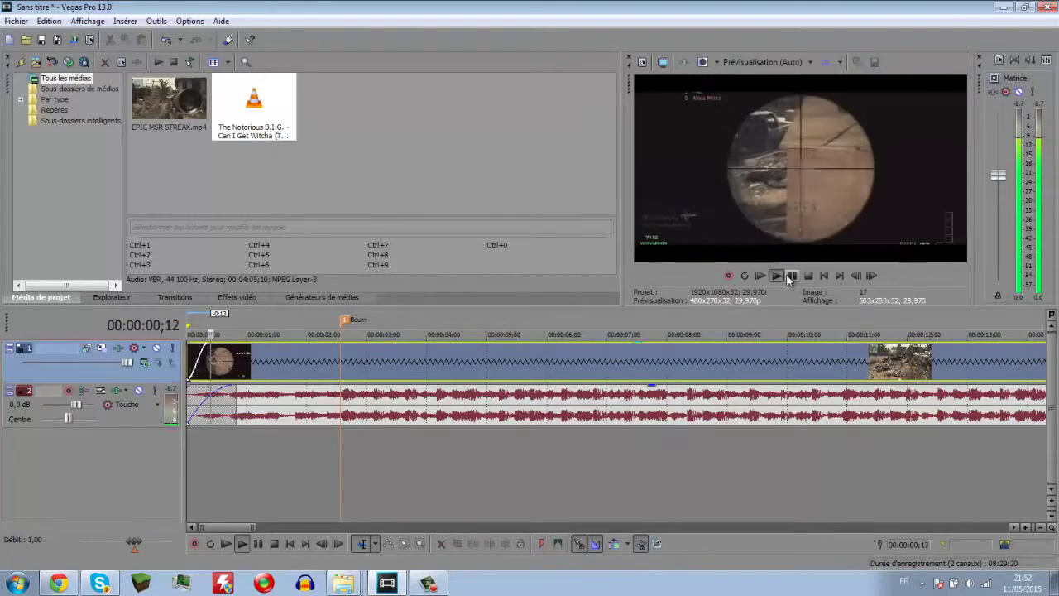
click(790, 277)
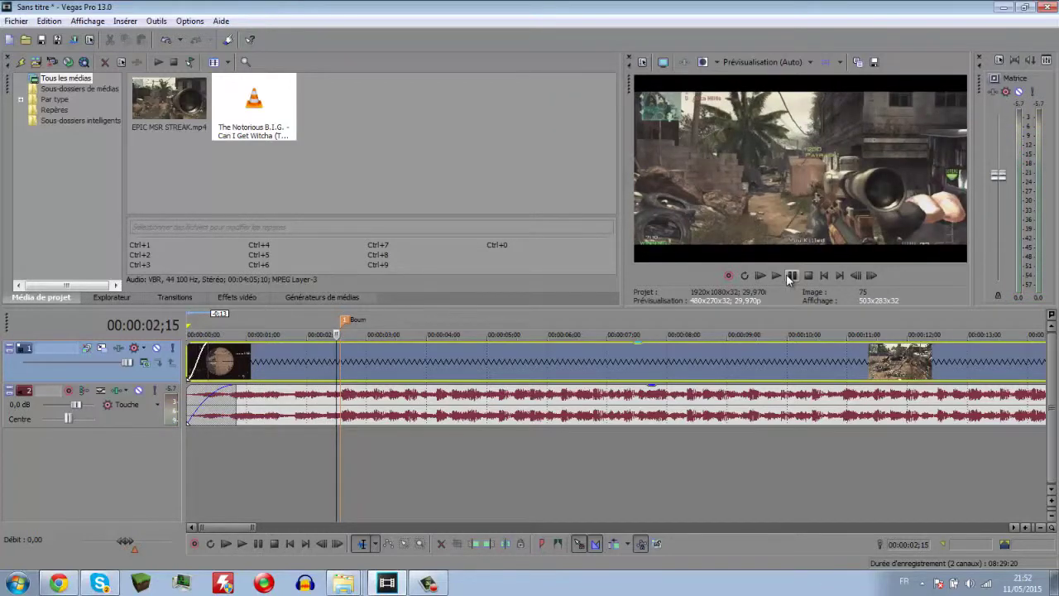
key(Left)
key(Left)
key(Left)
key(Left)
key(Left)
key(Left)
key(Left)
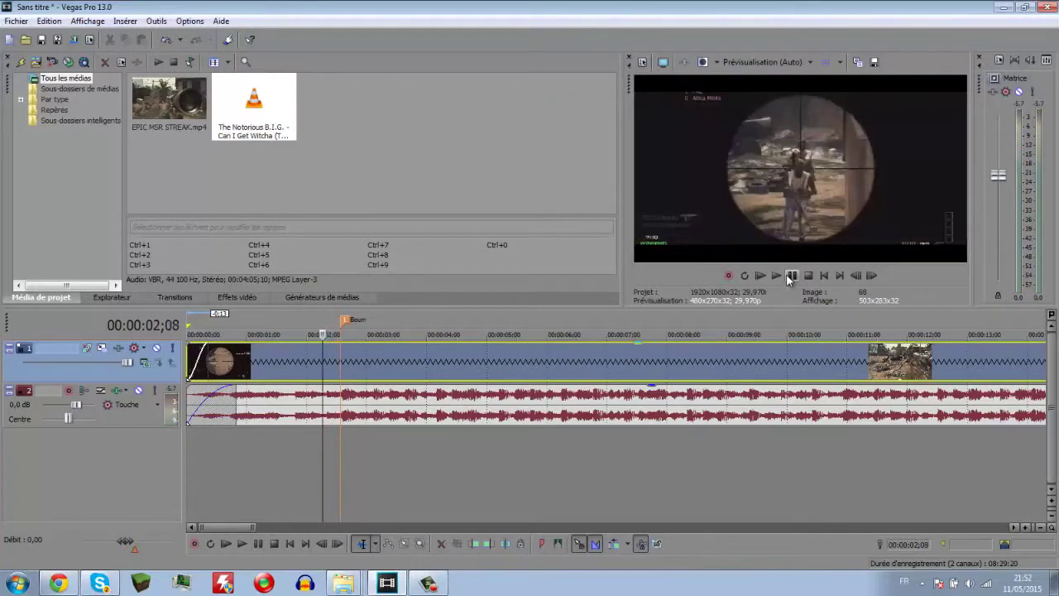
key(Right)
key(Right)
key(Right)
key(Right)
key(Left)
key(Left)
key(Left)
key(Left)
key(Left)
key(Left)
key(Left)
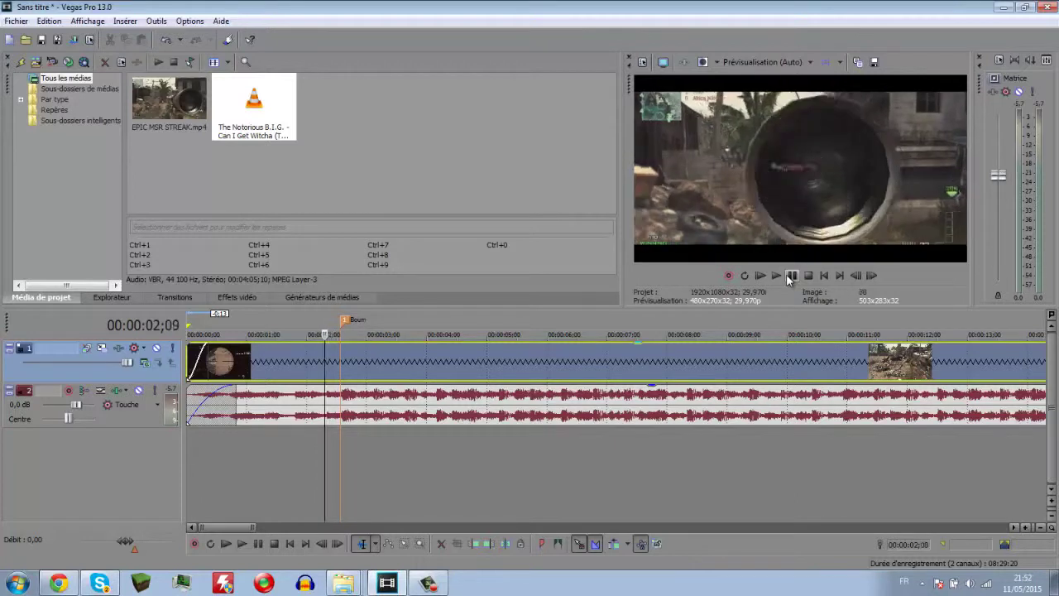
key(Left)
key(Left)
key(Left)
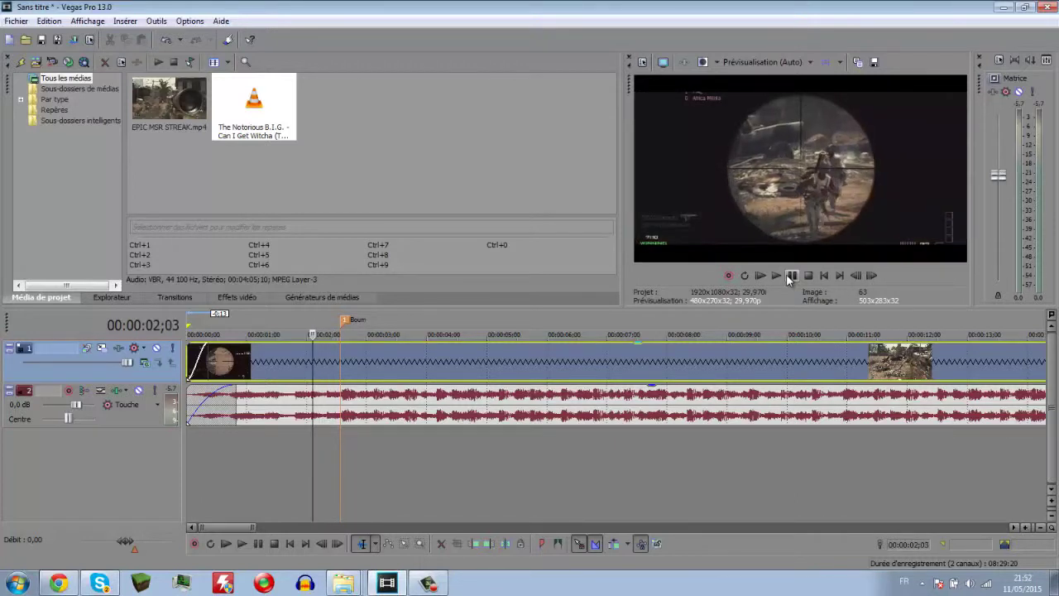
key(Right)
key(Right)
key(Right)
key(Right)
key(Right)
key(Right)
key(Right)
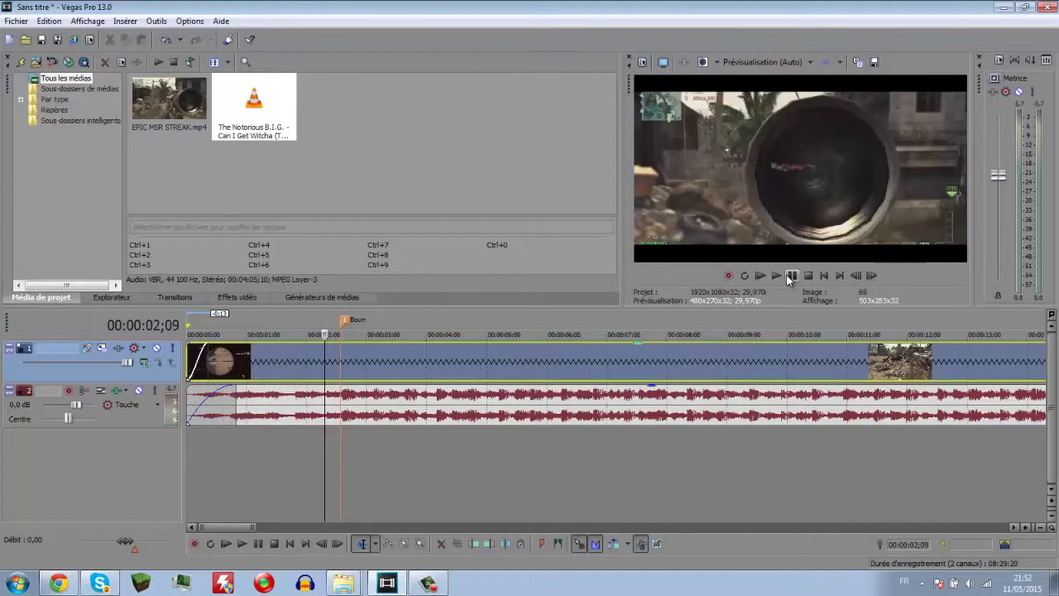
Split the video clip at 00:00:02;09, move the second piece to the Boum marker and extend the first piece to meet it
key(s)
drag(527, 358, 540, 356)
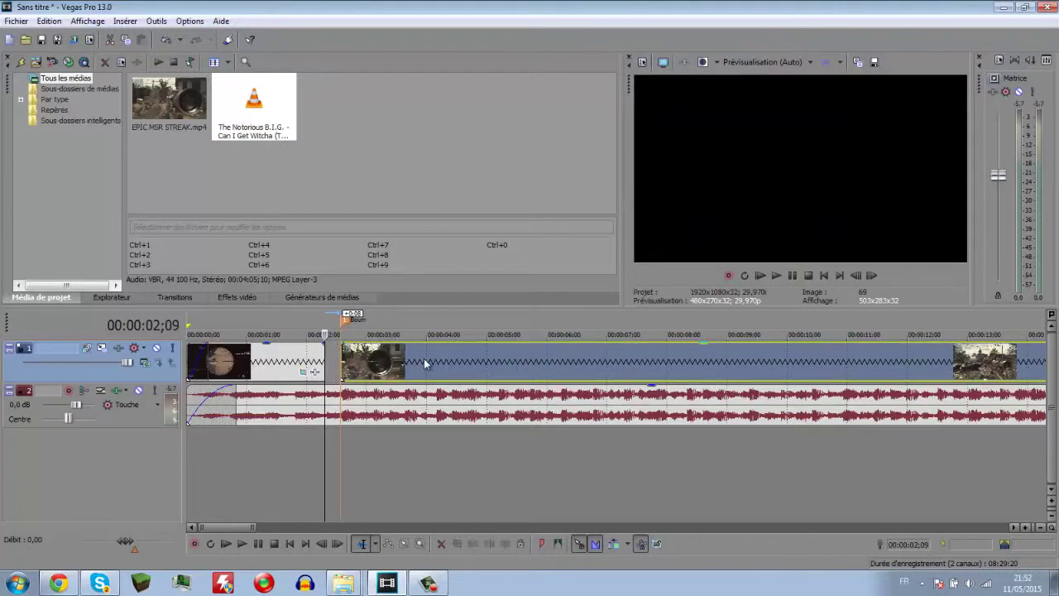
drag(325, 355, 341, 356)
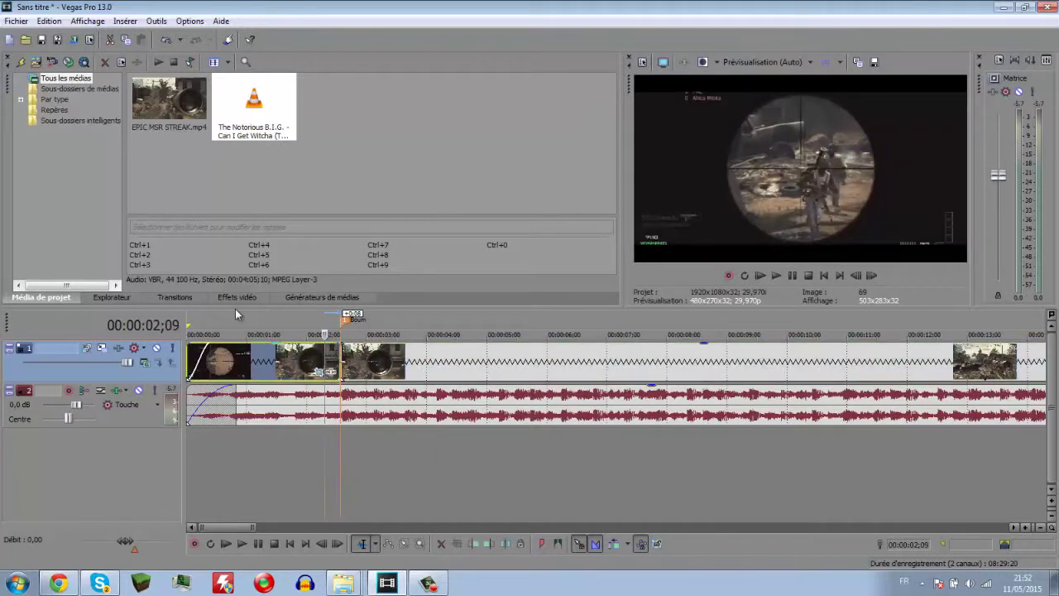
Preview the edit from the timeline start past the Boum marker to check that the cut matches the beat
click(189, 324)
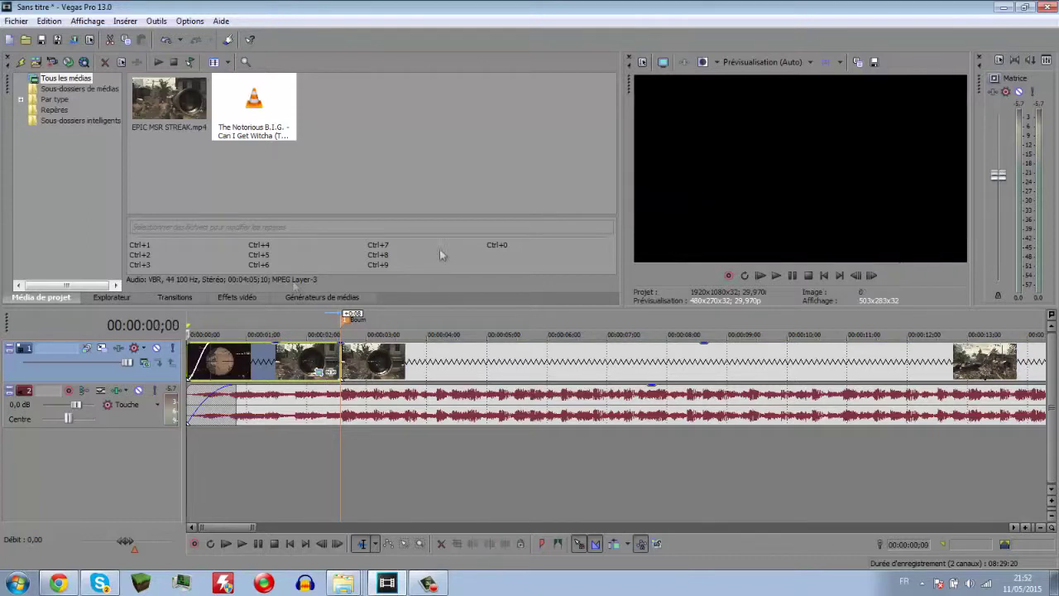
key(space)
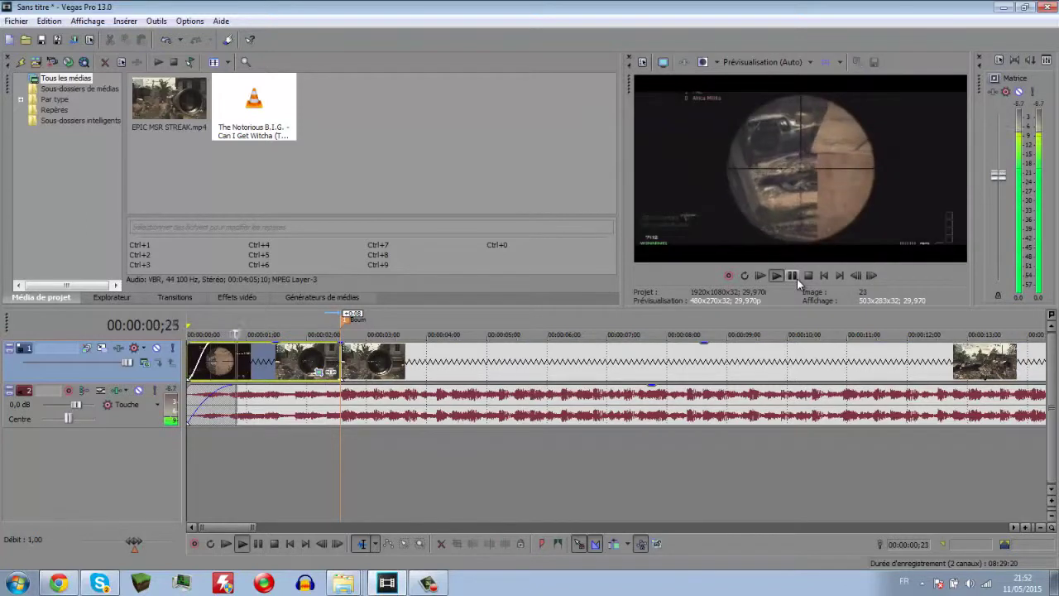
click(796, 279)
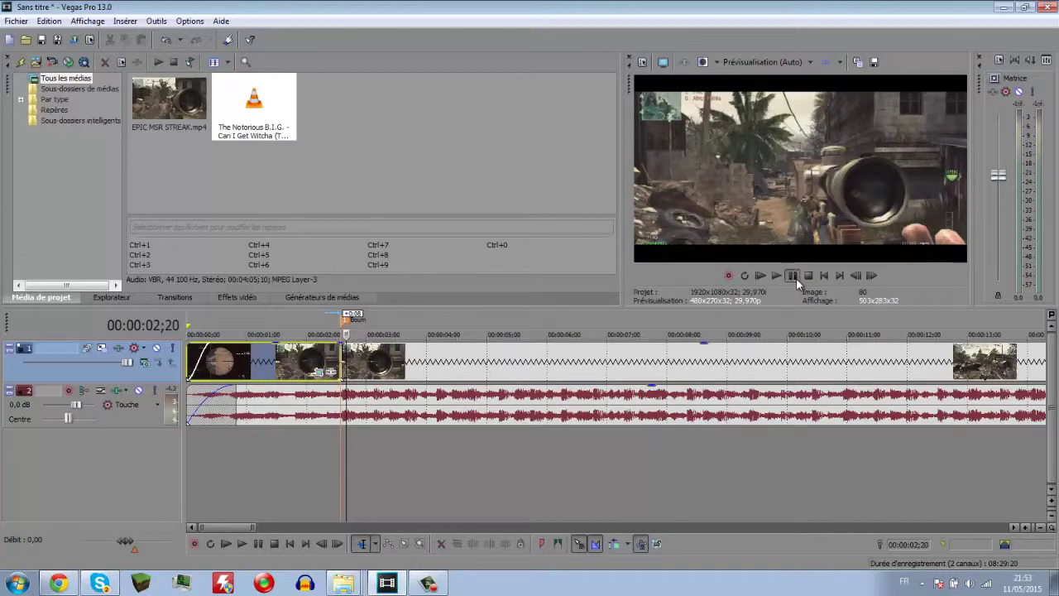
click(796, 277)
key(Left)
key(Left)
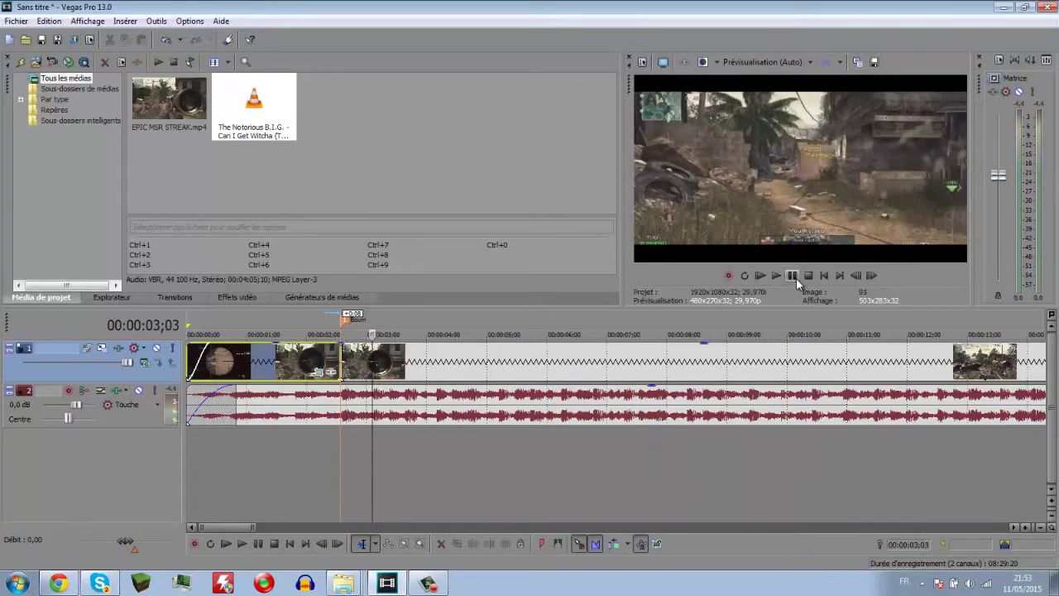
Replay the music from just before the Boum marker to find the next beat and add a marker at 00:00:03;18
click(320, 326)
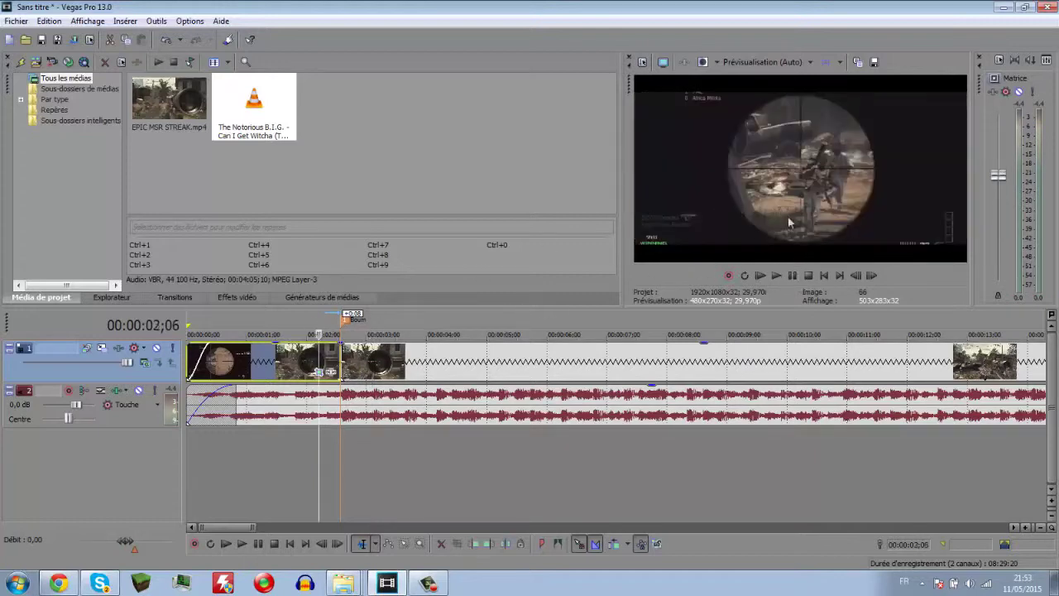
click(792, 276)
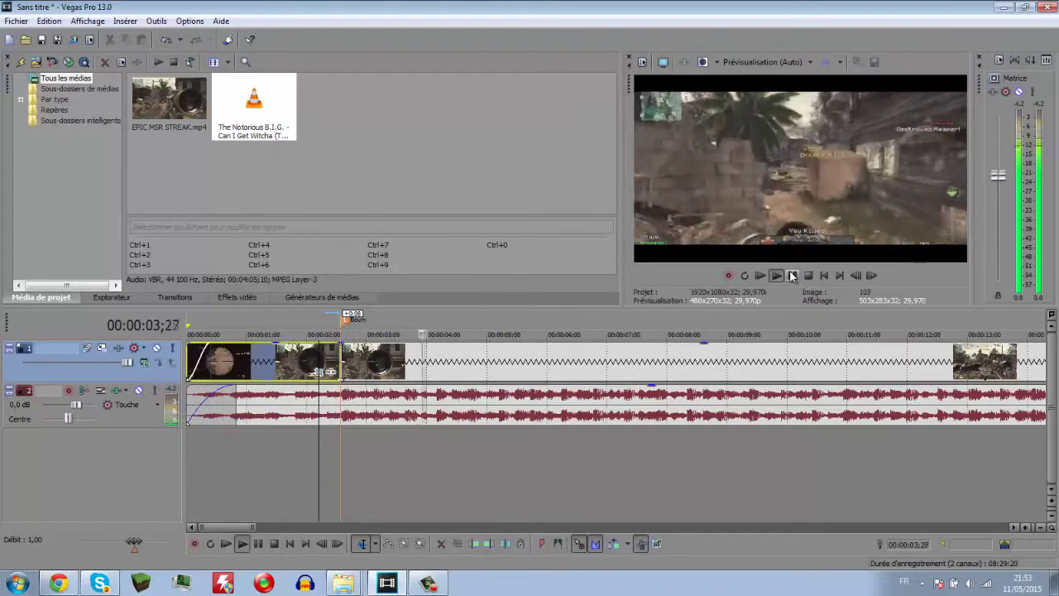
click(792, 276)
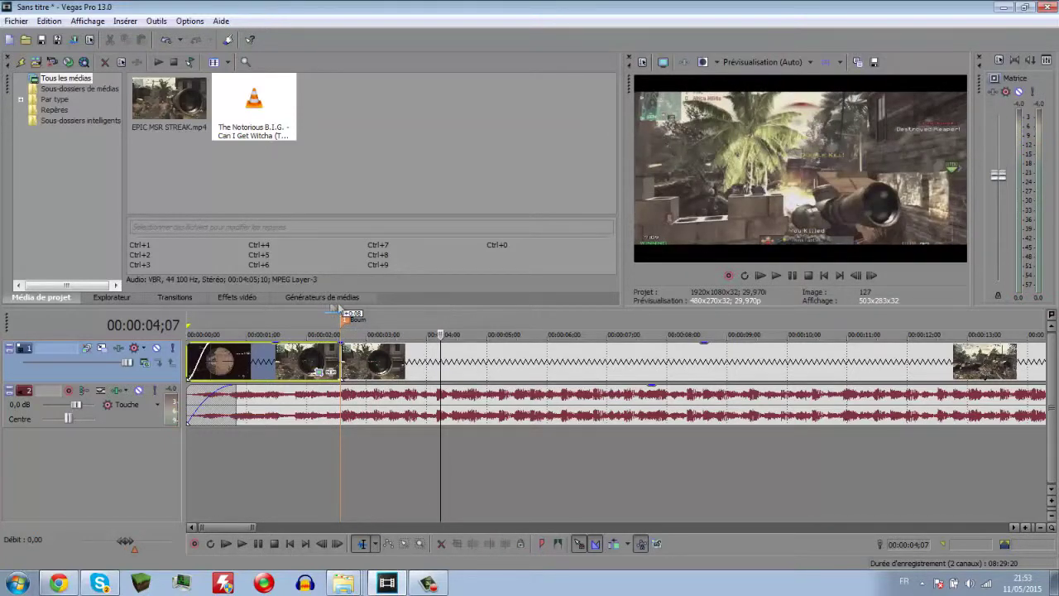
click(326, 321)
click(792, 276)
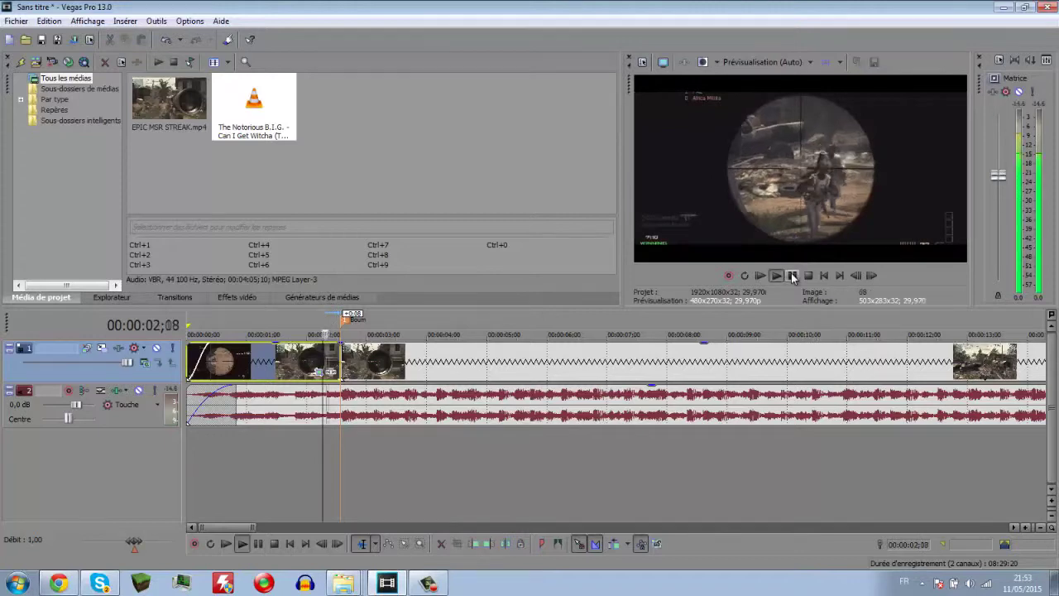
click(792, 276)
key(Left)
key(Left)
key(Left)
key(m)
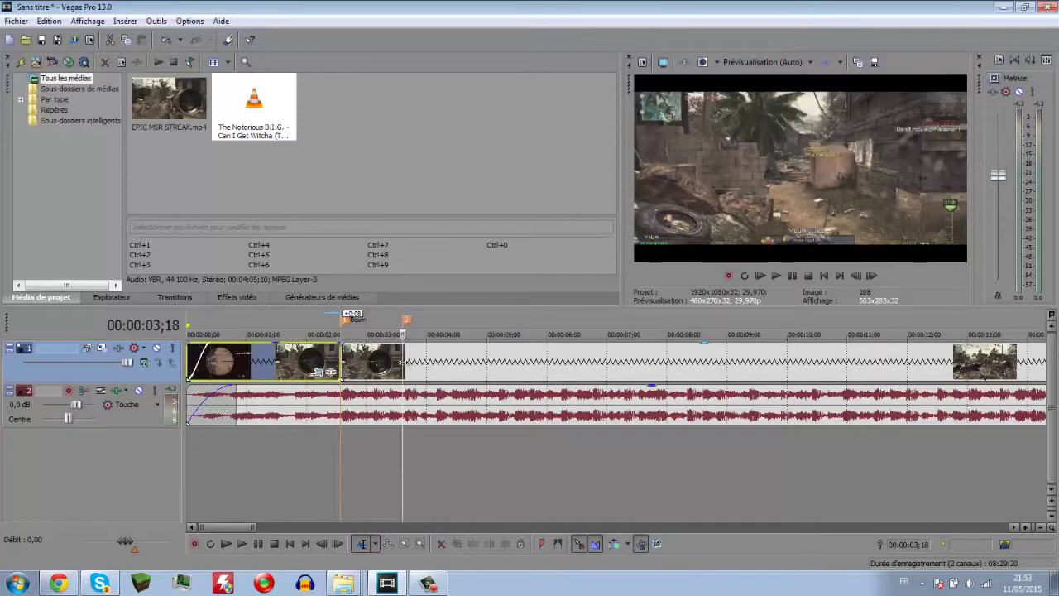
Step back frame by frame through the second video piece and play it to 00:00:04;27 to locate its next shot
click(403, 361)
click(459, 359)
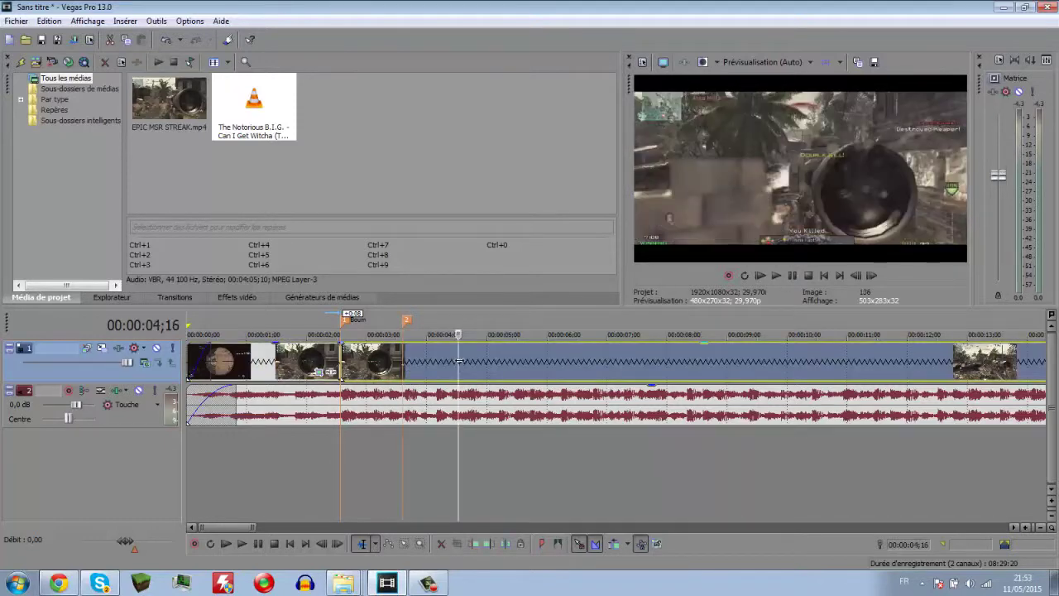
key(Left)
key(Left)
key(Left)
key(Left)
key(Left)
key(Left)
key(Left)
key(Left)
key(Left)
key(Left)
key(Left)
key(Left)
key(Left)
key(Left)
key(Left)
key(Left)
key(Left)
key(Left)
key(Left)
key(Left)
key(Left)
key(Left)
key(Left)
key(Left)
key(Left)
key(Left)
key(Left)
key(Left)
key(Left)
key(Left)
key(Left)
key(Left)
key(Left)
key(Left)
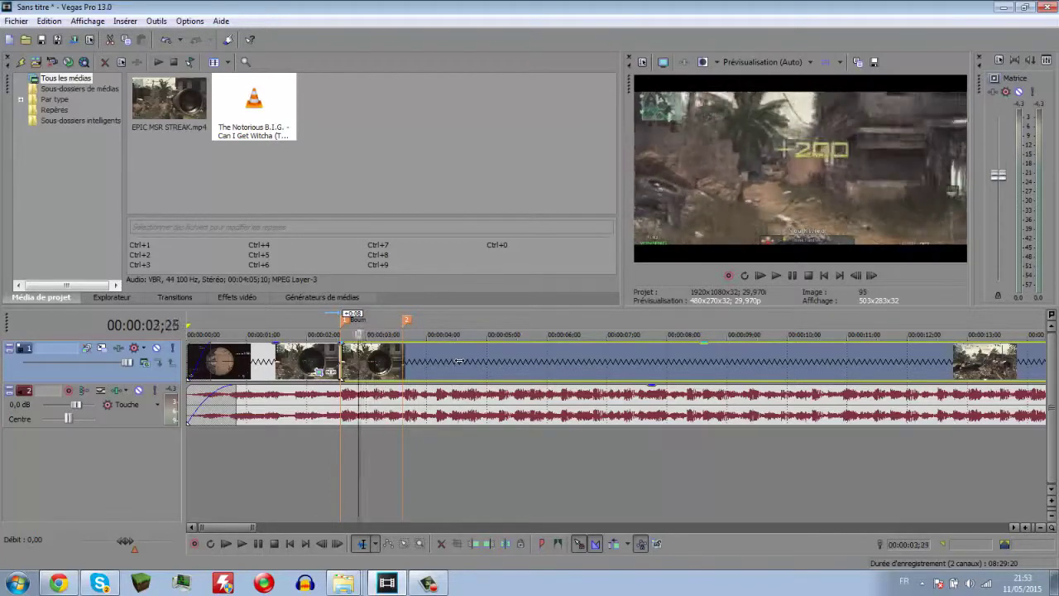
key(Left)
key(Left)
key(Left)
key(Left)
key(Left)
key(Left)
key(Left)
key(Left)
key(Left)
key(Left)
key(Left)
key(Left)
key(Left)
key(Left)
key(Left)
key(space)
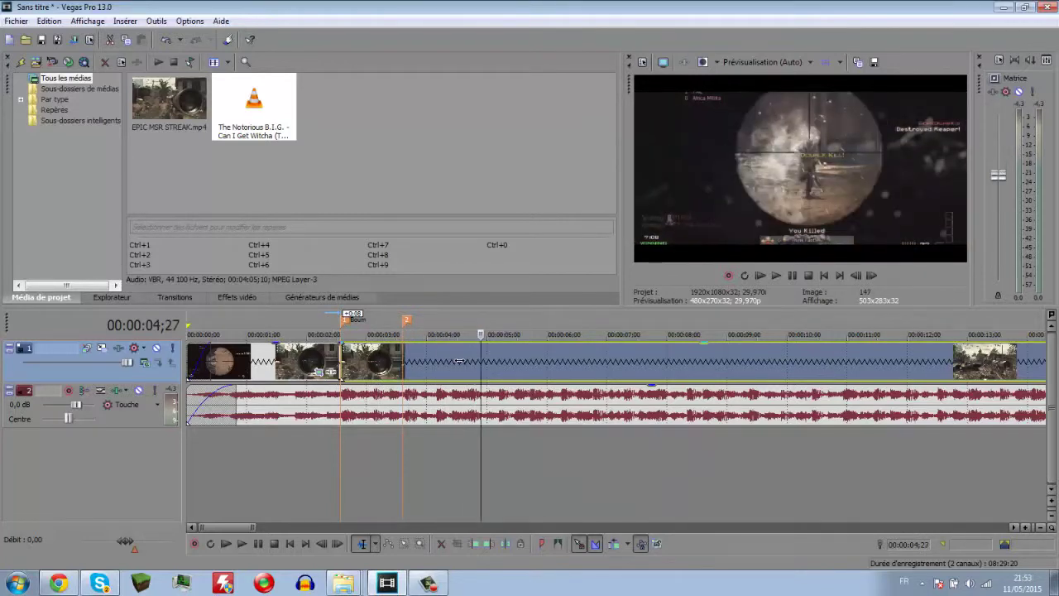
Examine the second video piece's event properties, including its playback rate and resampling options
right_click(522, 363)
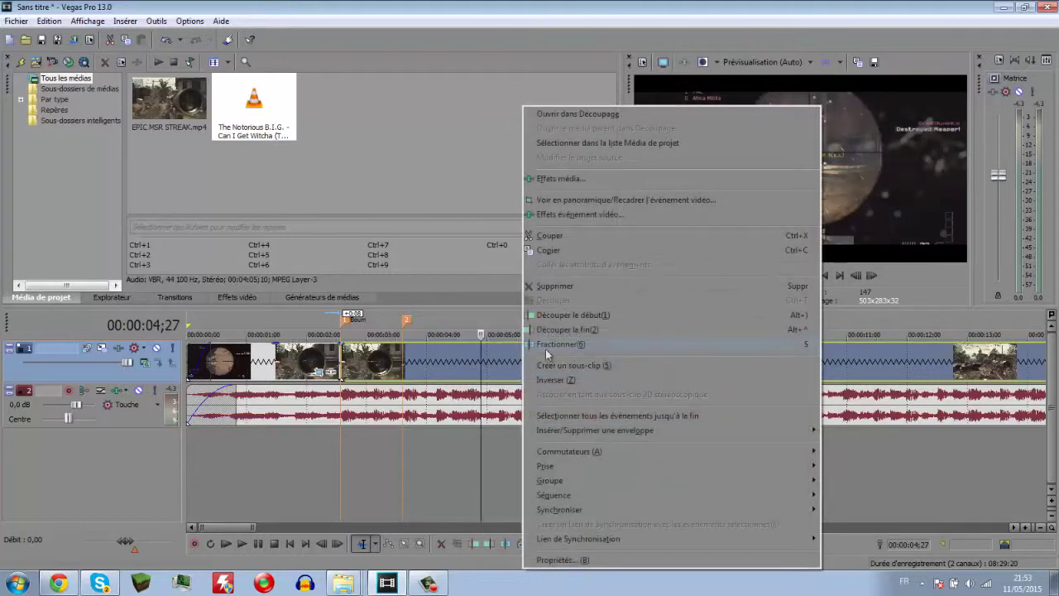
click(463, 346)
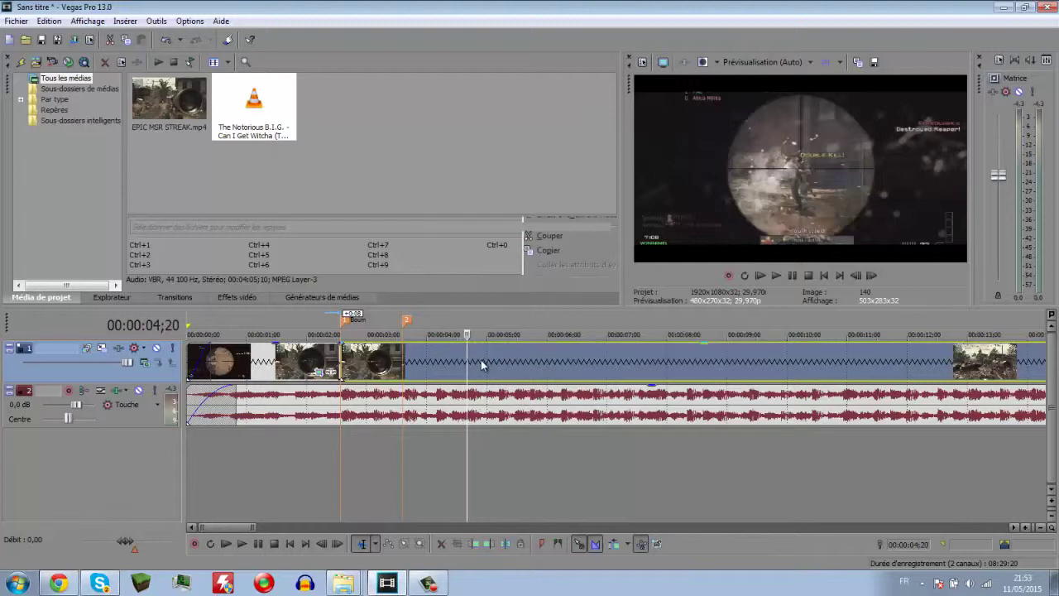
click(481, 360)
right_click(499, 376)
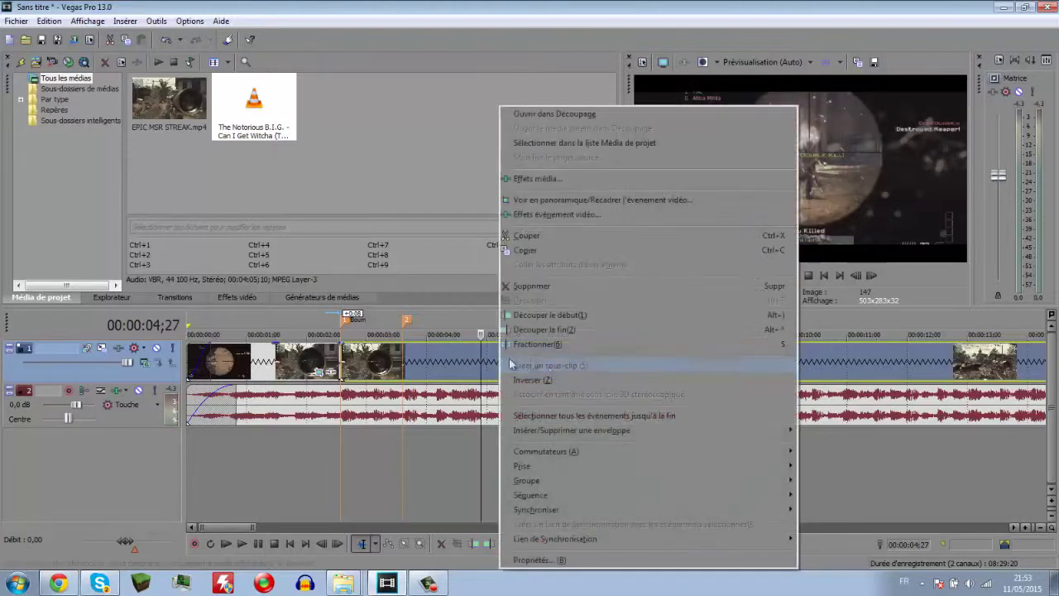
click(518, 561)
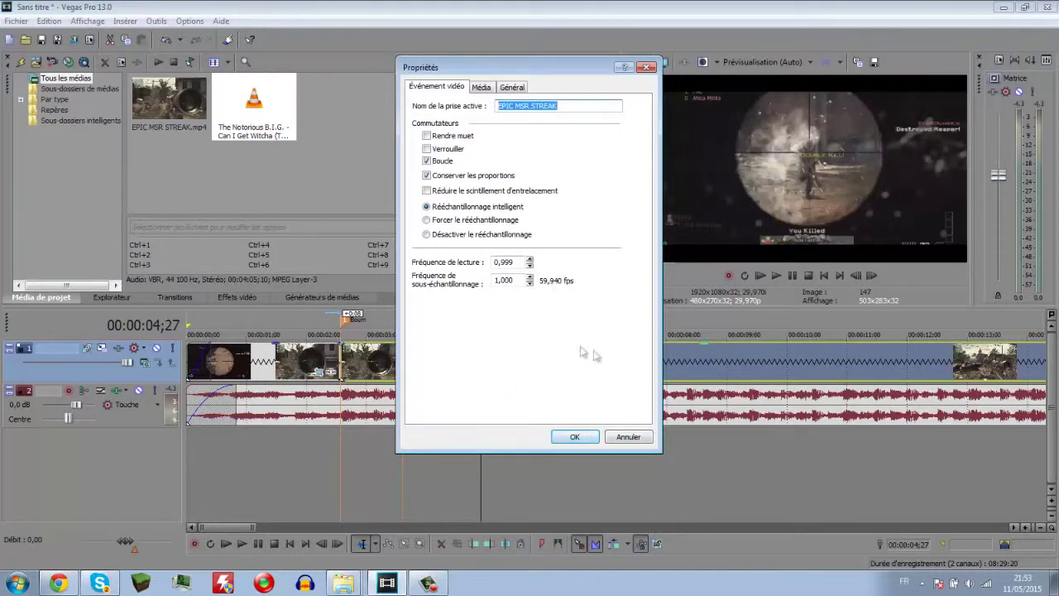
click(570, 436)
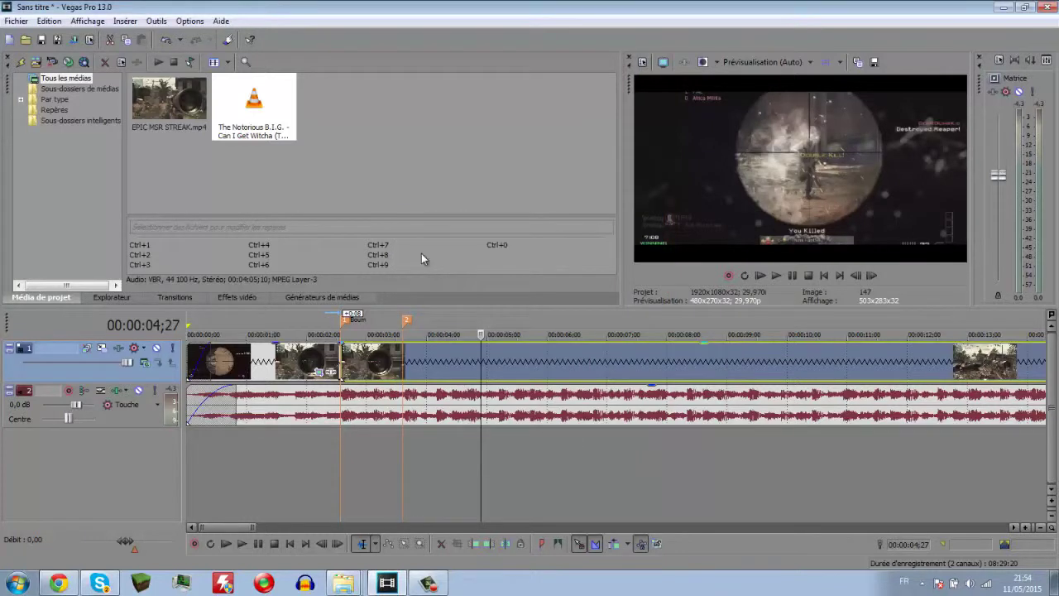
Replay from 00:00:02;06 and step frame by frame around marker 2 to check its position on the beat
click(319, 321)
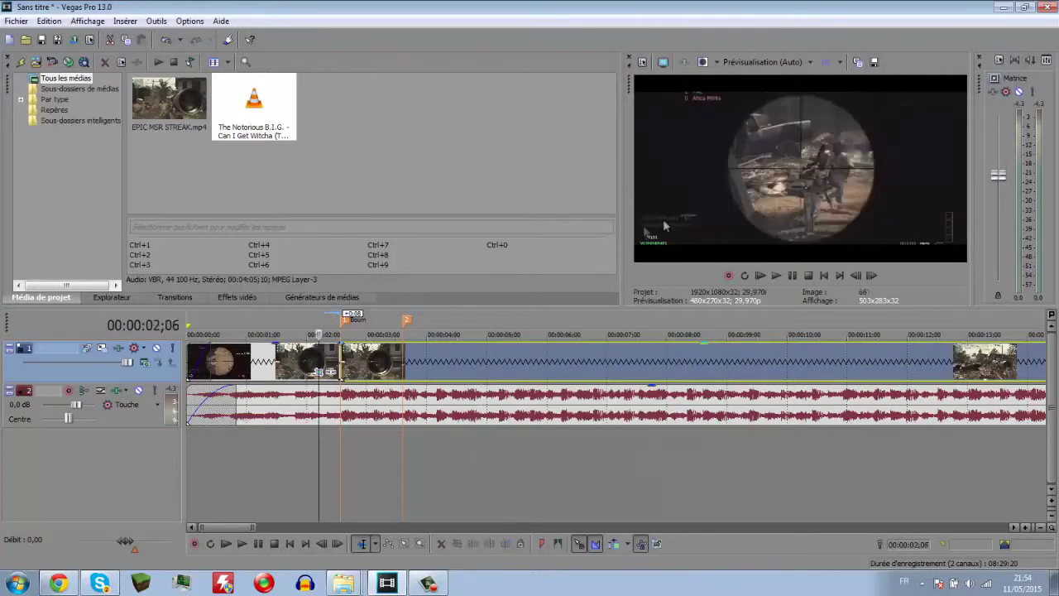
click(776, 275)
click(793, 276)
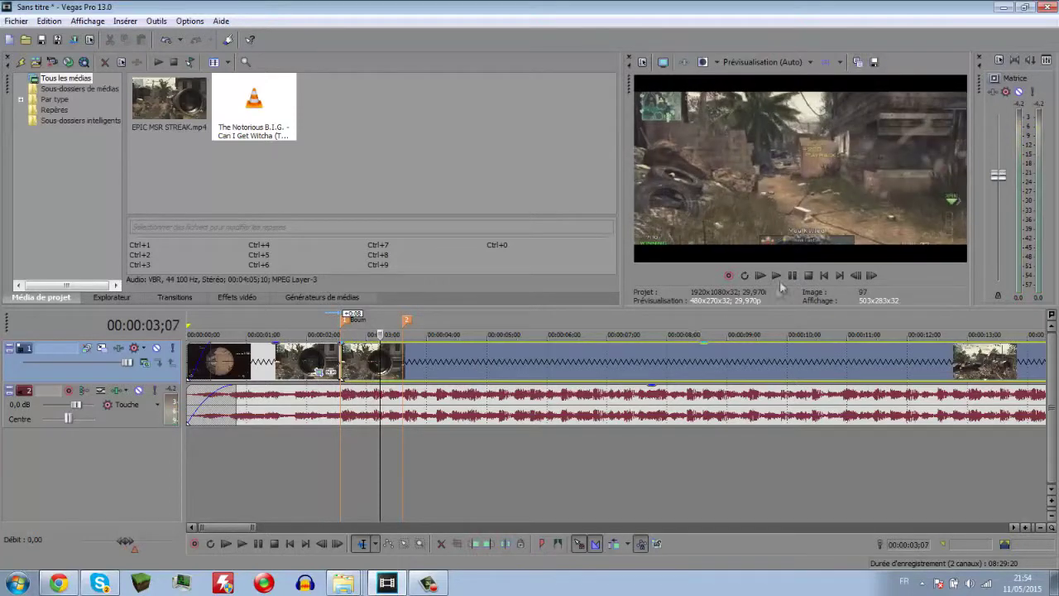
click(793, 275)
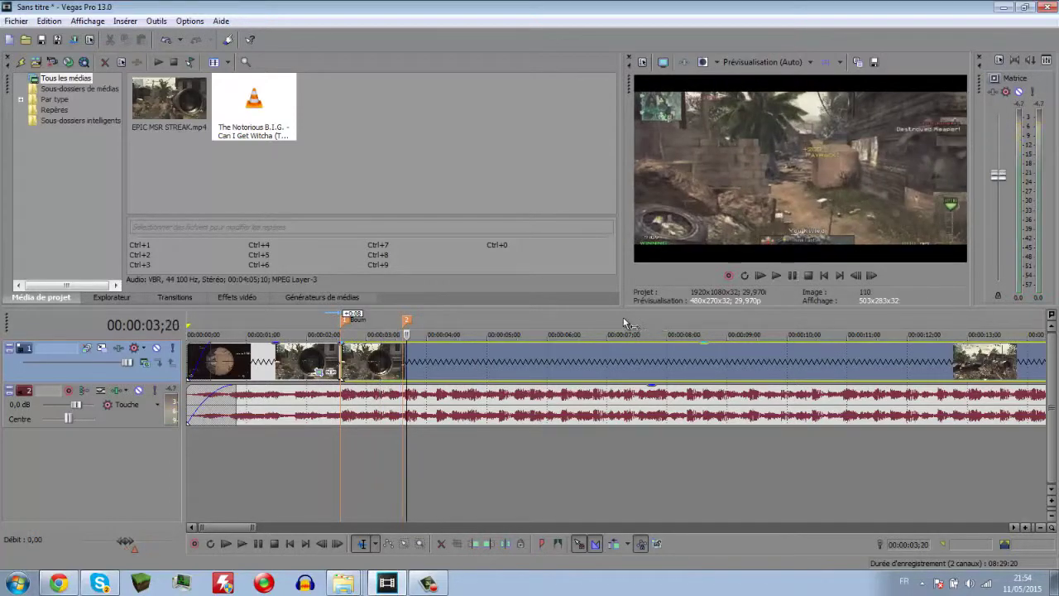
key(Right)
key(Left)
key(Left)
key(Left)
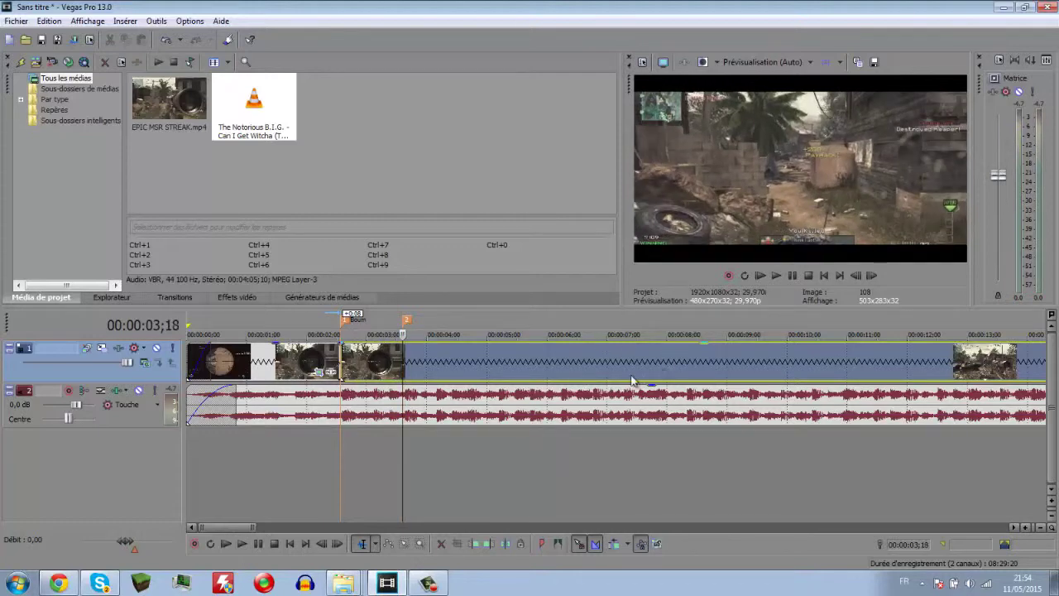
Split the second video piece at 00:00:05;01, shorten its first part to marker 2 and move the remainder there
key(space)
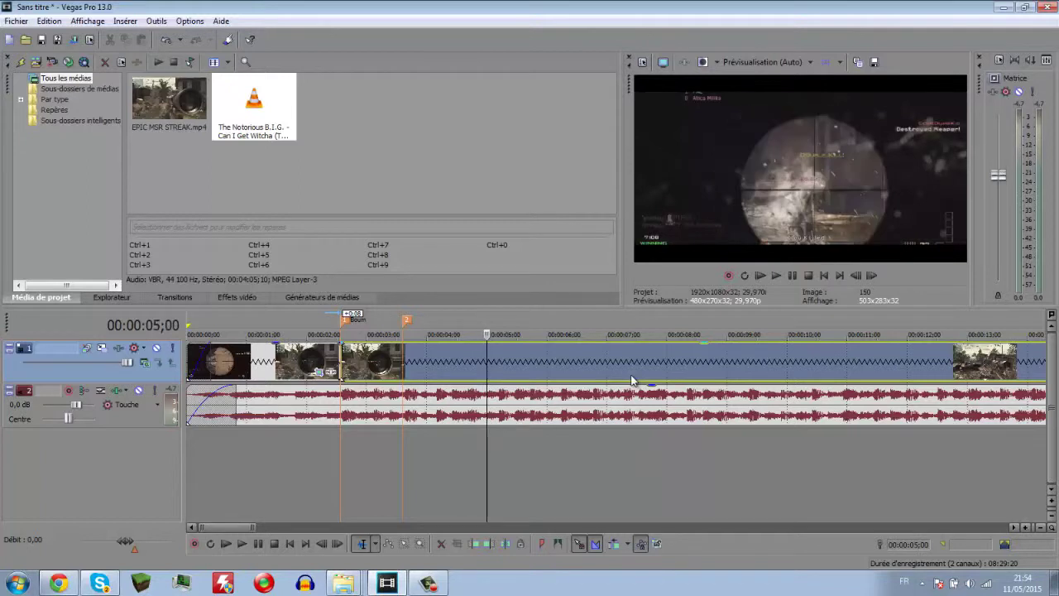
key(s)
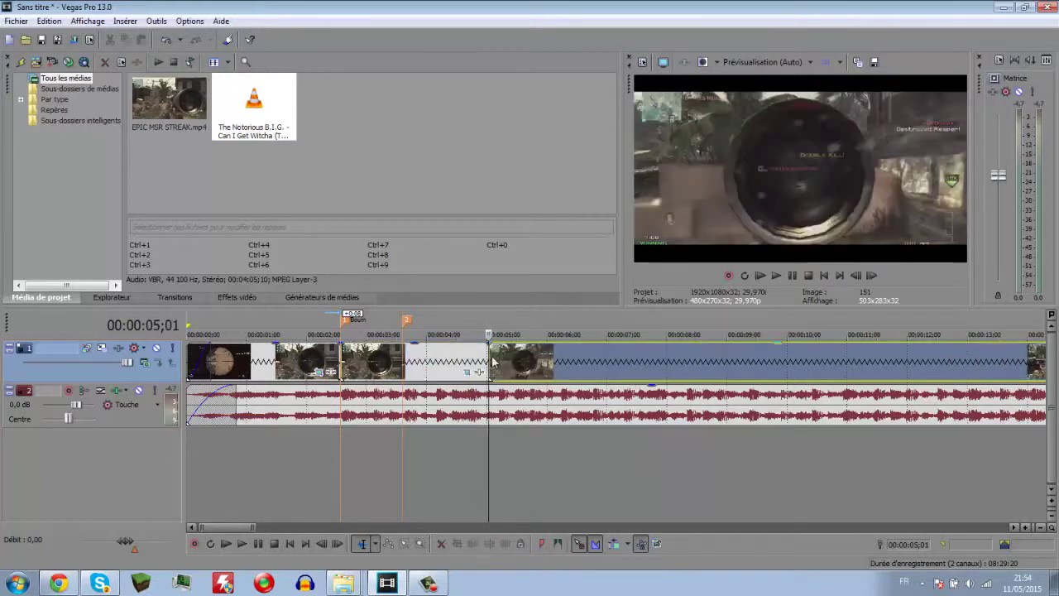
mouse_move(485, 358)
mouse_down()
mouse_move(402, 358)
mouse_move(498, 359)
mouse_move(425, 362)
mouse_up()
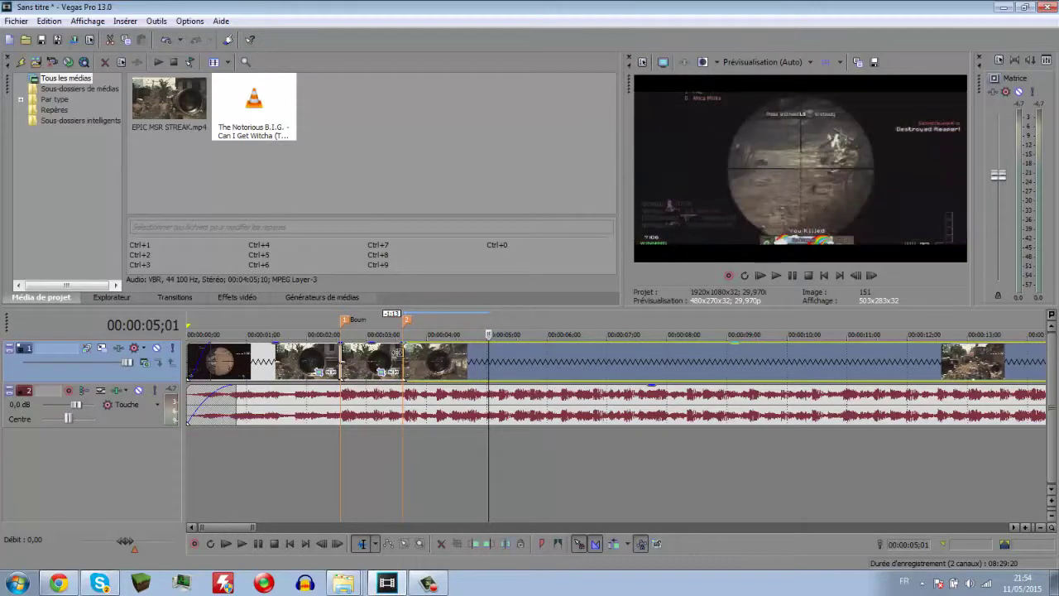
Replay from before the Boum marker, add a marker on the next beat at 00:00:04;20 and replay to check it
click(317, 325)
click(791, 276)
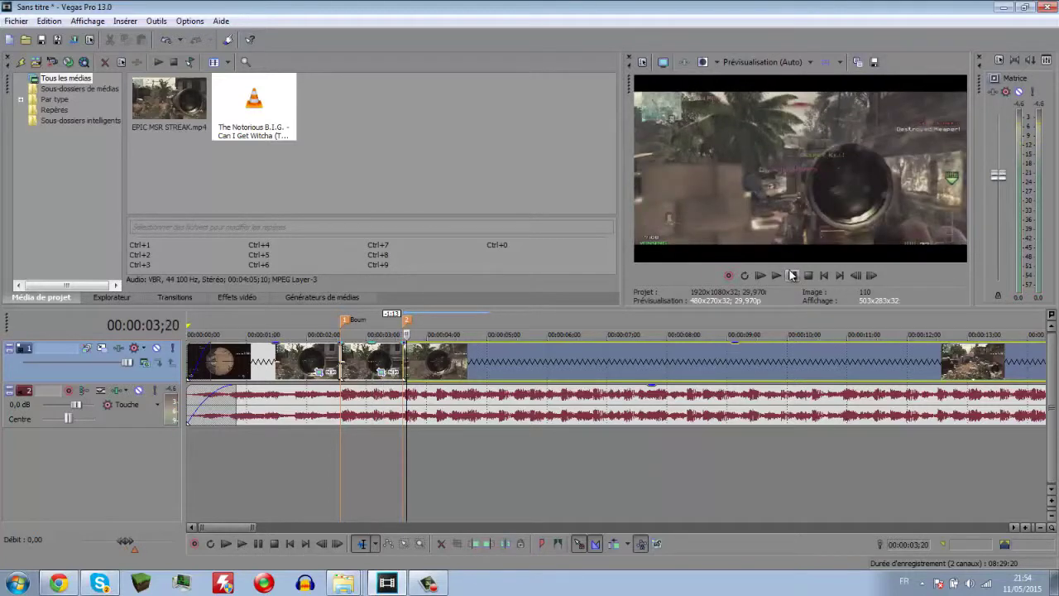
click(791, 275)
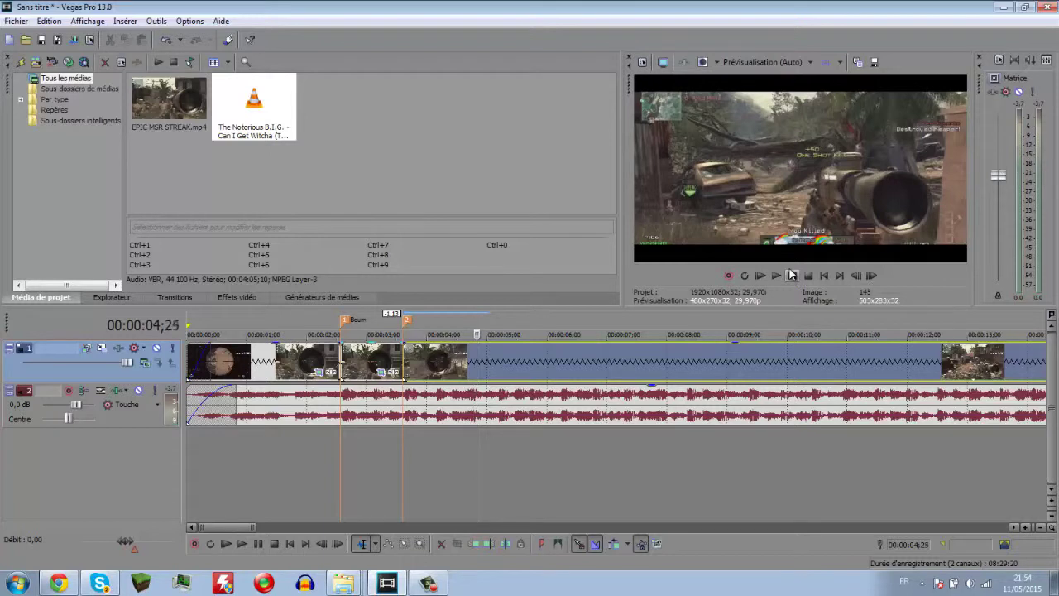
key(m)
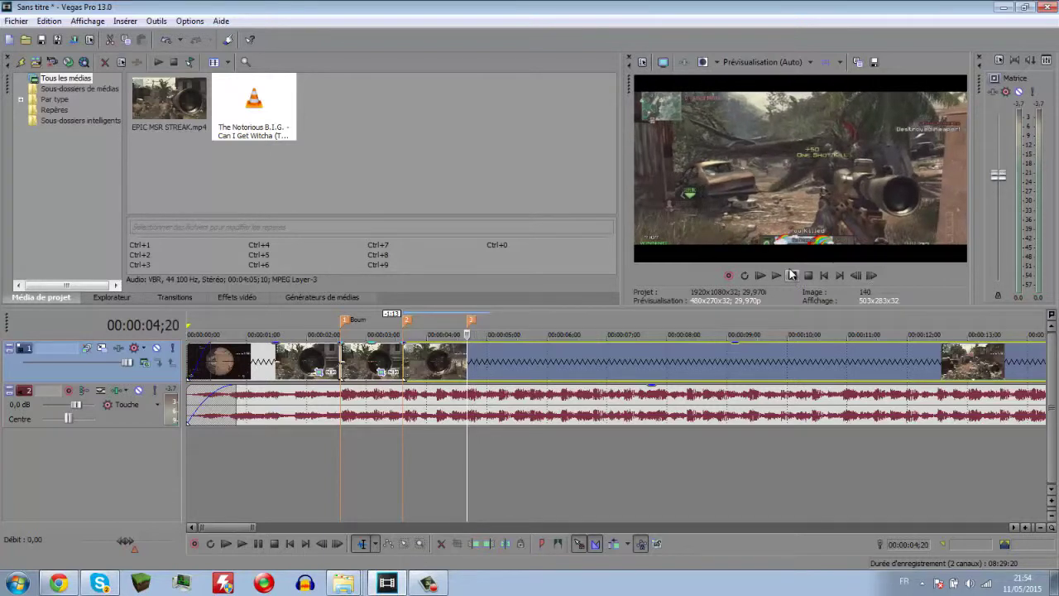
click(321, 321)
click(791, 282)
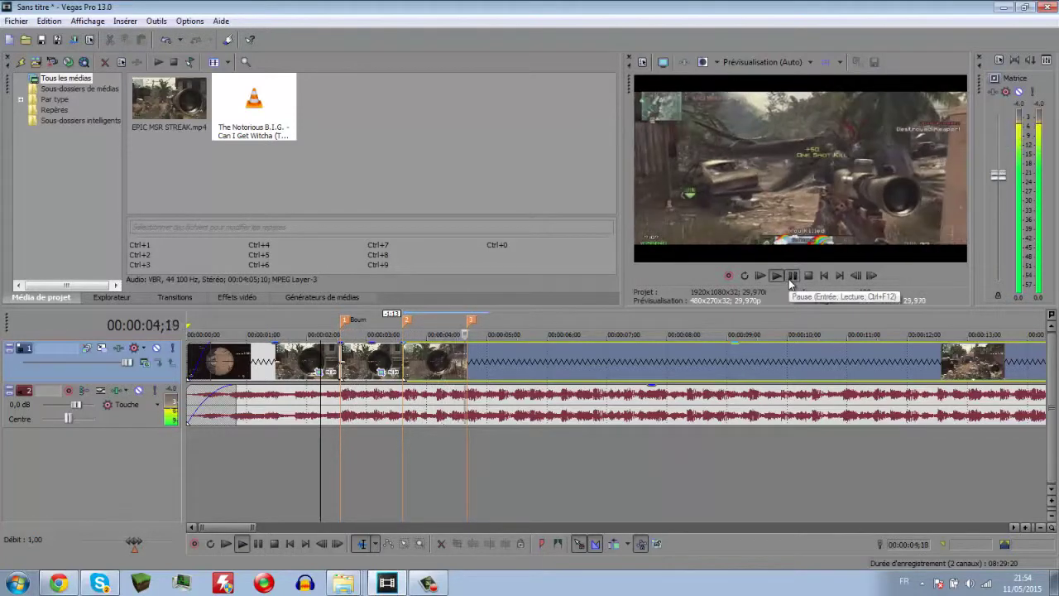
click(790, 284)
Split the last video piece at the shot at 00:00:05;08, shorten its first part to marker 3 and move the remainder there
click(468, 359)
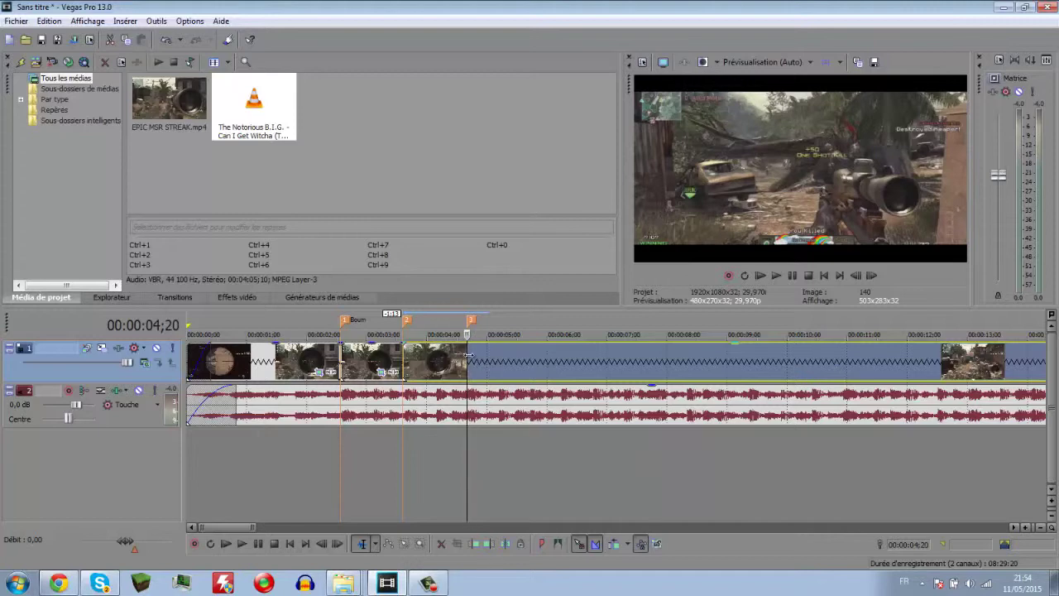
key(space)
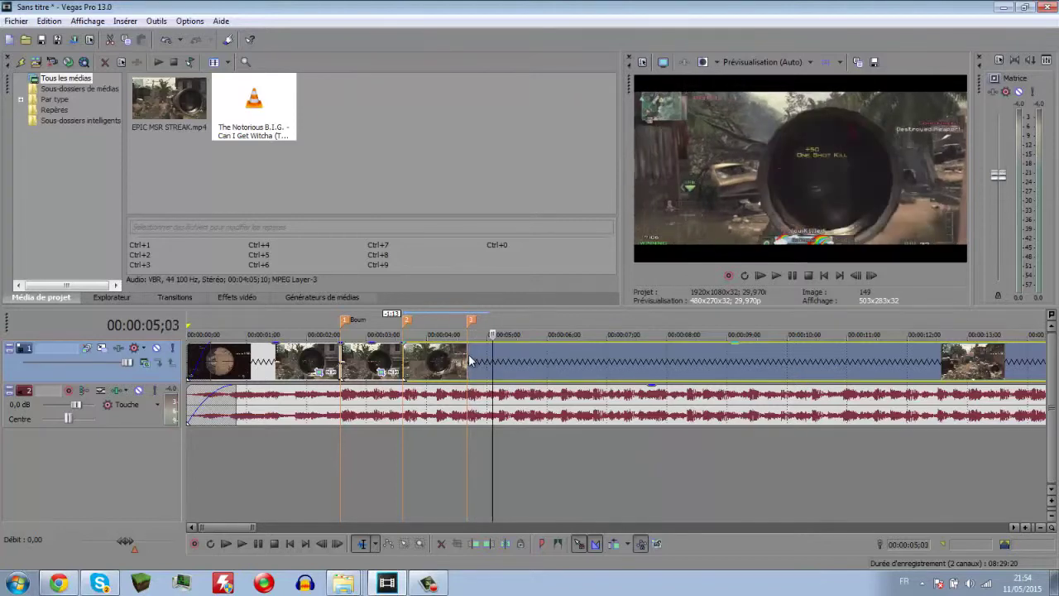
key(Left)
key(Left)
key(Left)
key(Left)
key(Left)
key(Left)
key(Left)
key(Left)
key(Left)
key(Left)
key(Left)
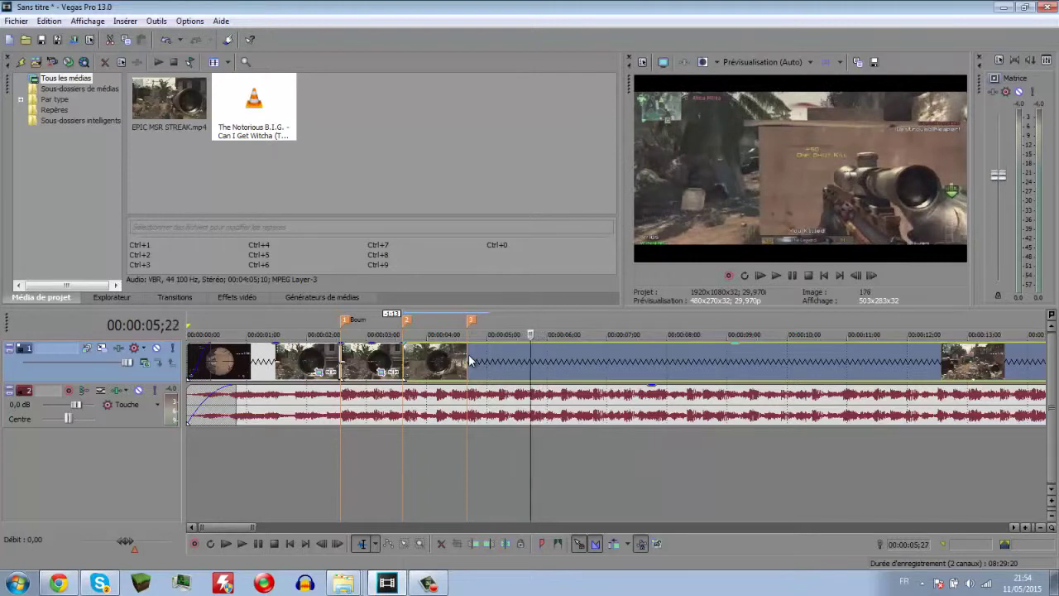
key(Left)
key(Left)
key(Left)
key(Left)
key(Left)
key(Left)
key(Left)
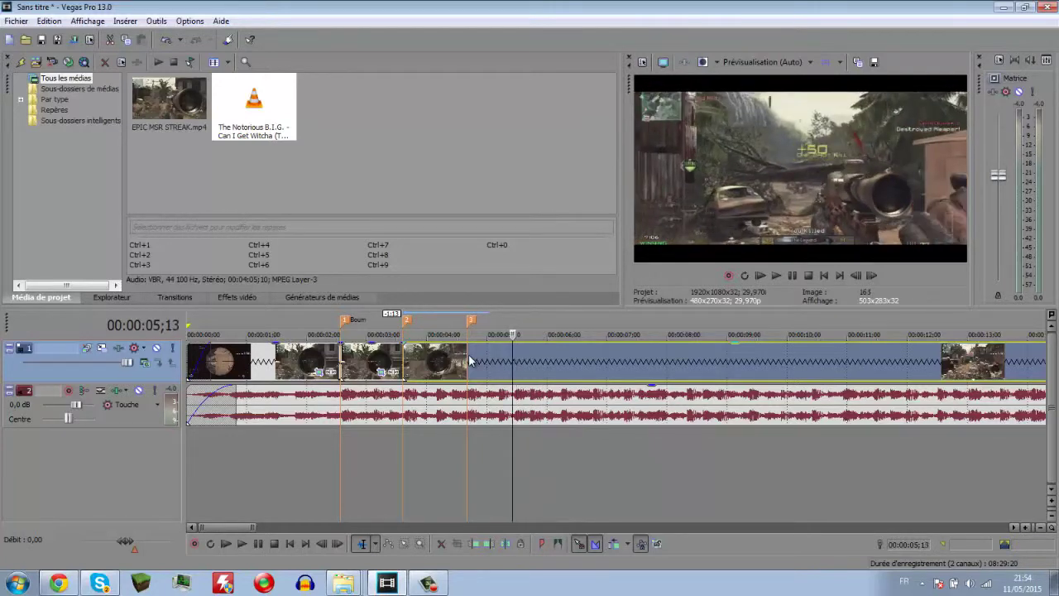
key(Left)
key(Left)
key(Left)
key(Right)
key(Right)
key(s)
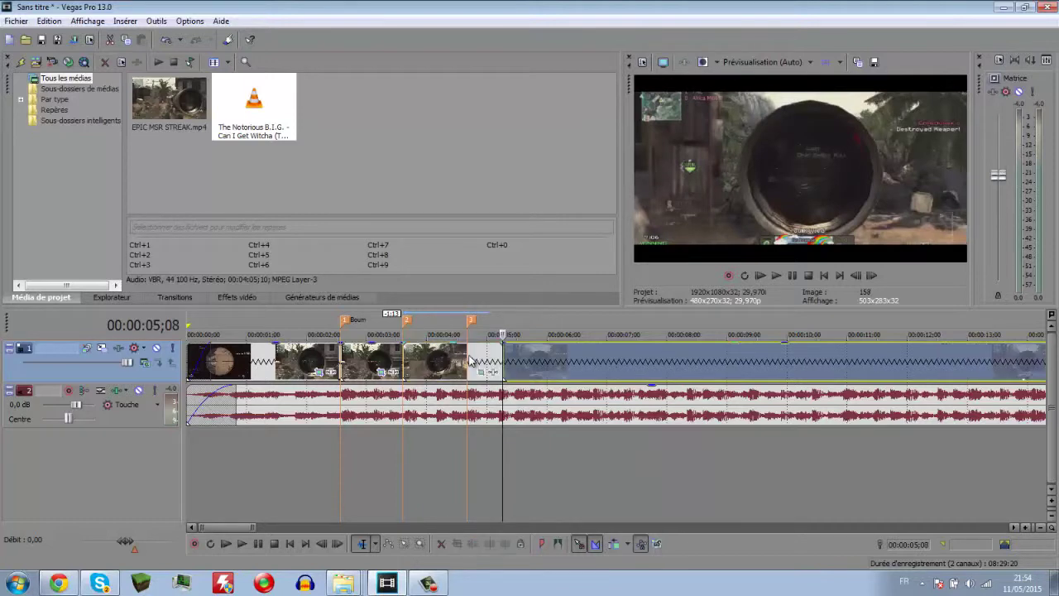
drag(501, 353, 477, 354)
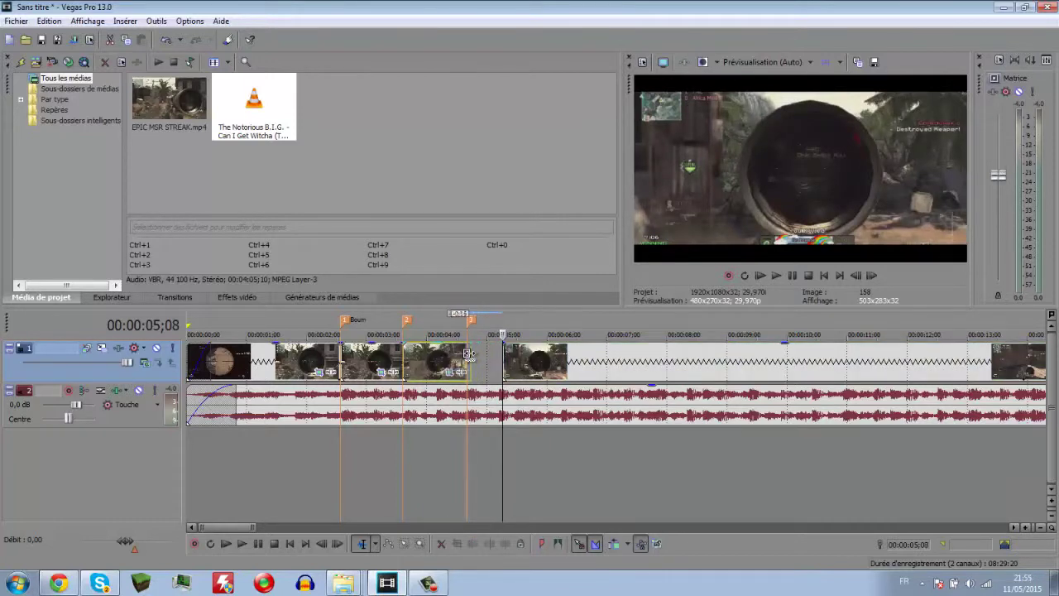
drag(554, 369, 521, 370)
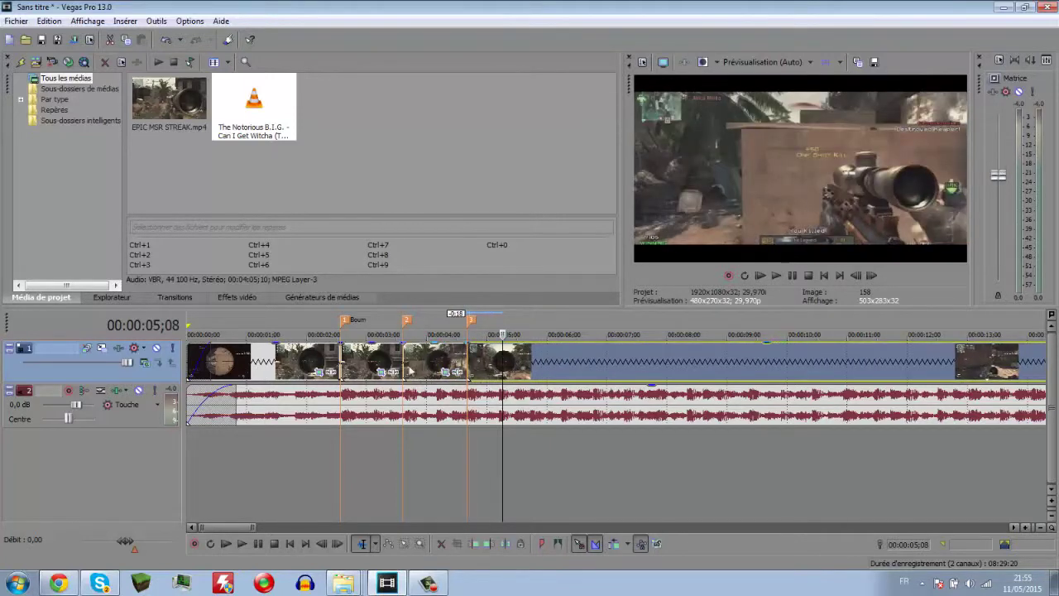
Preview the synced cuts from the timeline start and add a marker on the following beat at 00:00:05;21
click(197, 325)
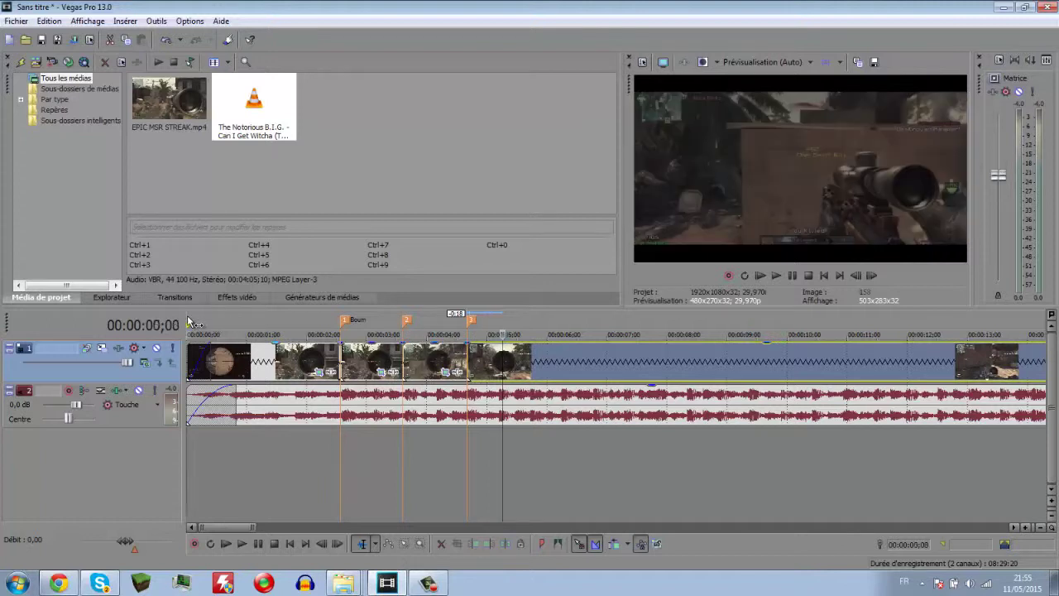
click(798, 279)
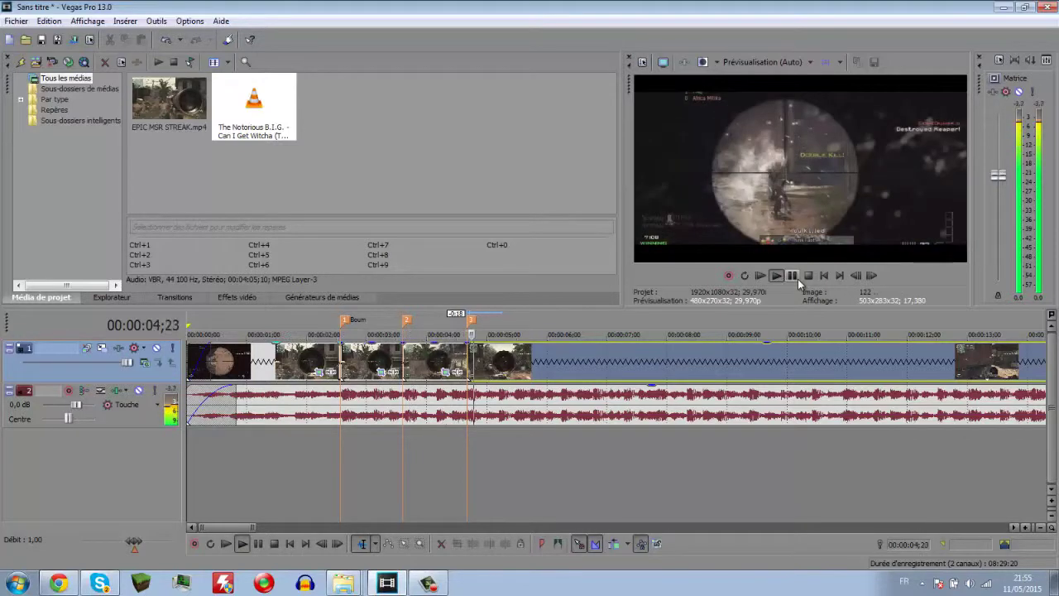
click(798, 279)
click(798, 279)
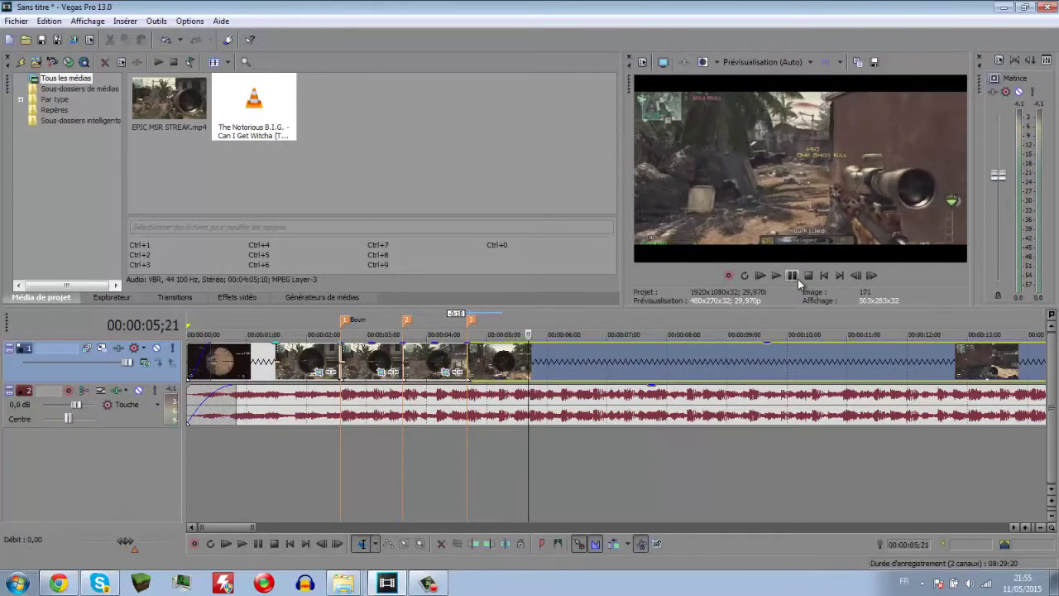
key(m)
key(space)
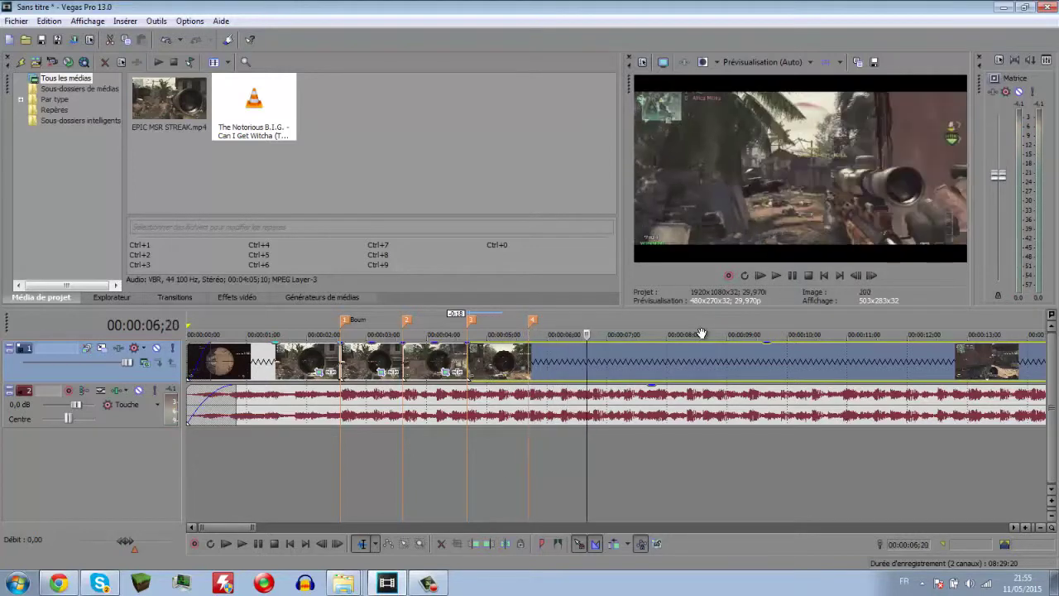
Split the last video piece at the shot at 00:00:06;10, shorten its first part to marker 4 and move the remainder there
key(Left)
key(Left)
key(Left)
key(Left)
key(Left)
key(Left)
key(Left)
key(Left)
key(Left)
key(Left)
key(Left)
key(Right)
key(Right)
key(Left)
key(Left)
key(Right)
key(s)
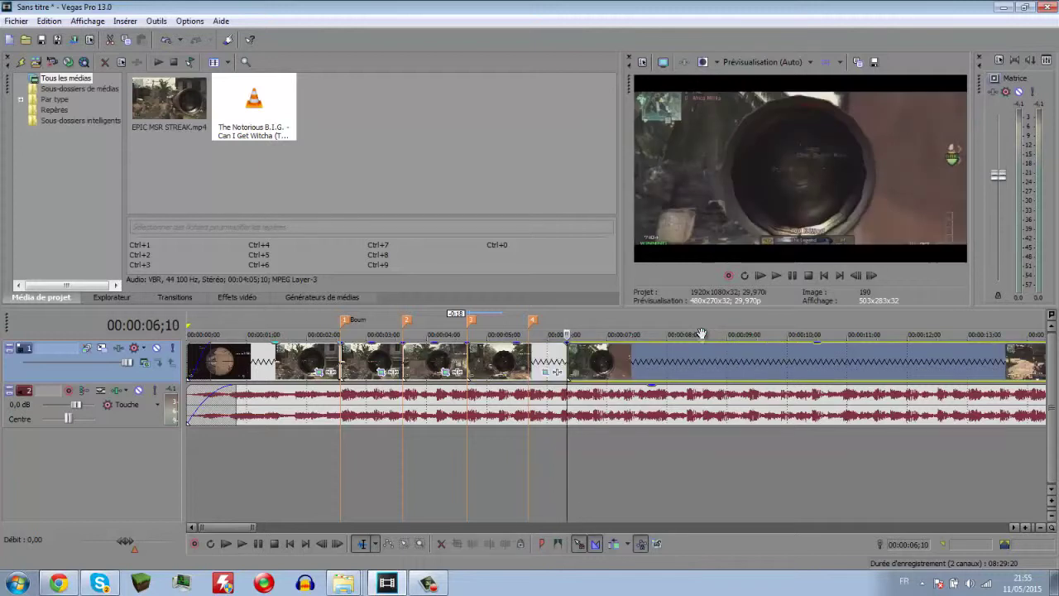
drag(563, 351, 530, 351)
drag(612, 356, 576, 356)
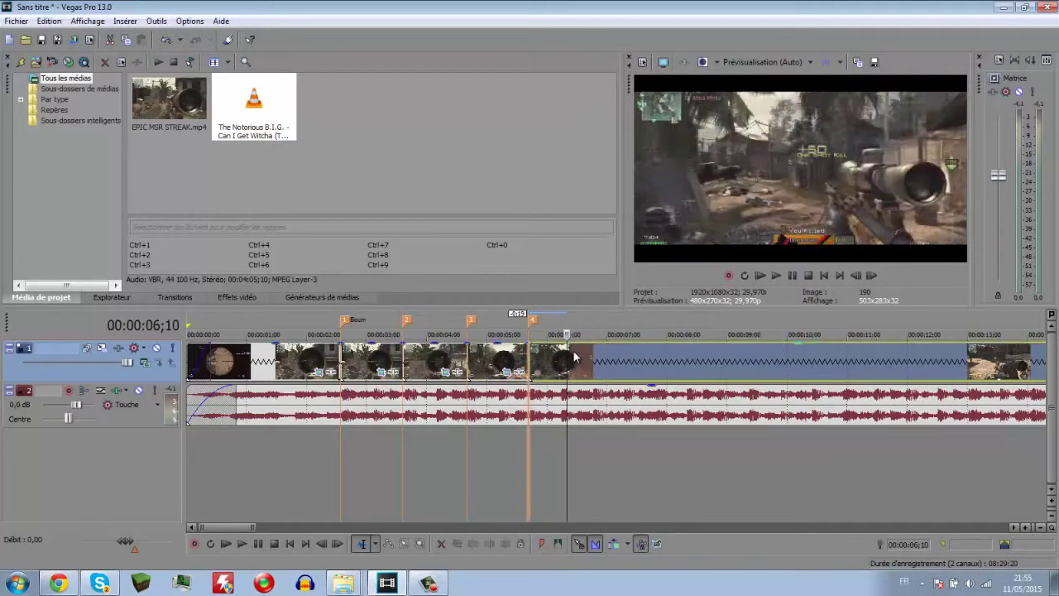
Replay the synced cuts from before the Boum marker and add a marker on the next beat, just before 00:00:07;00
click(322, 319)
click(792, 274)
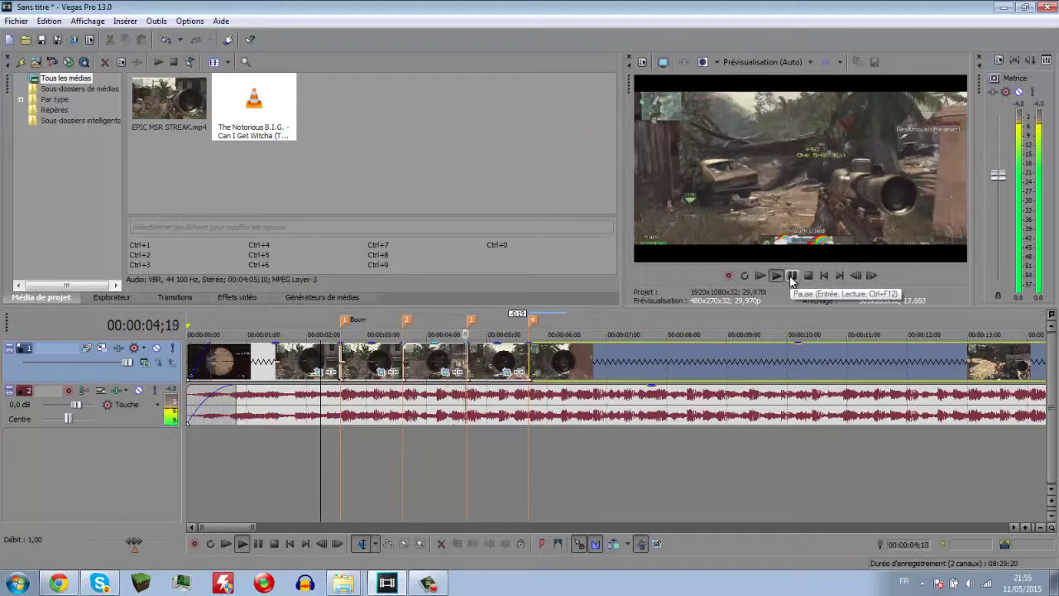
click(792, 277)
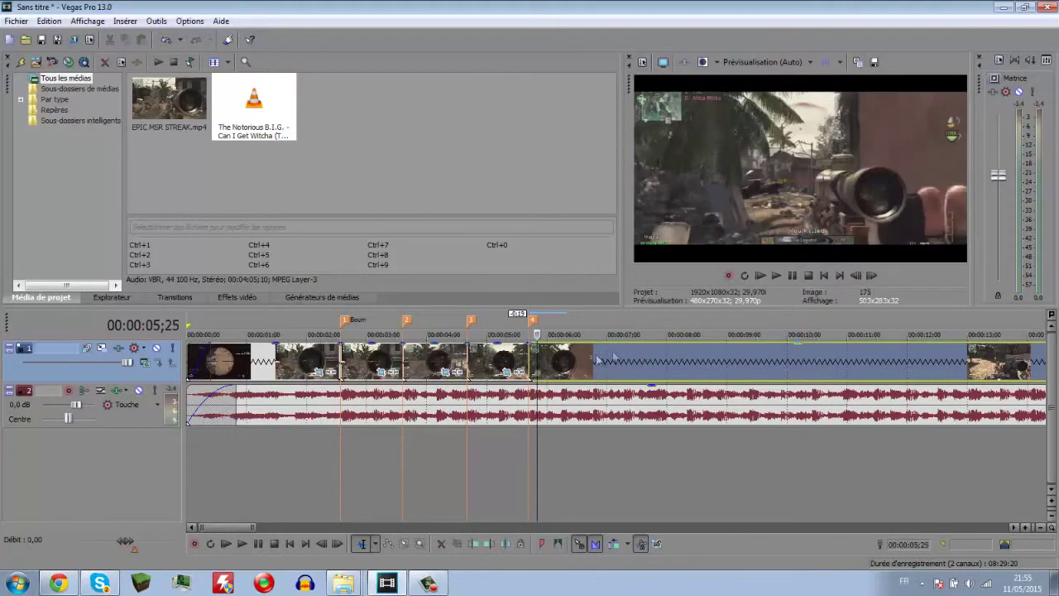
key(space)
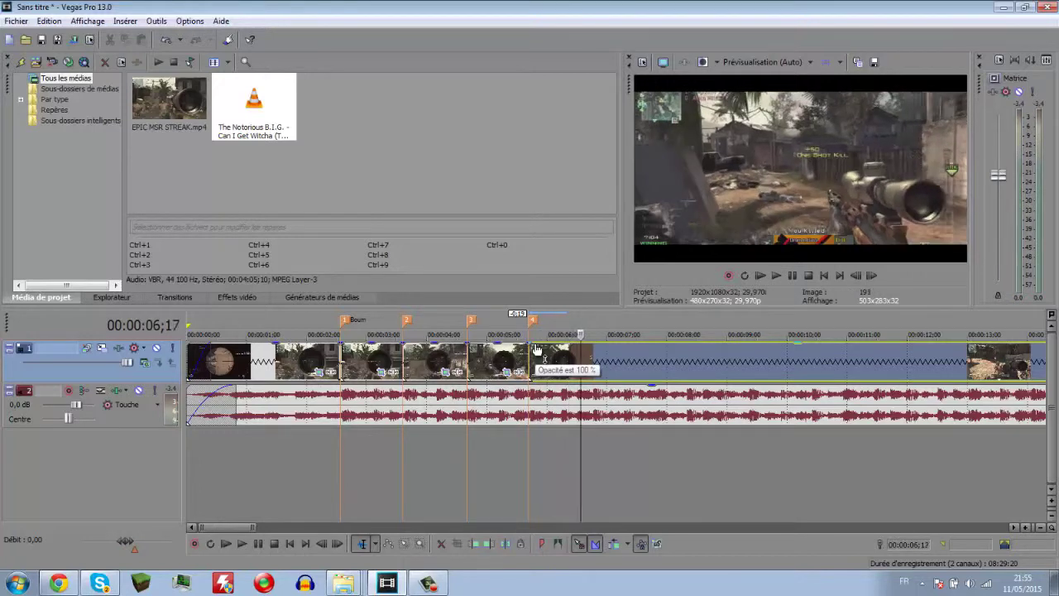
click(521, 331)
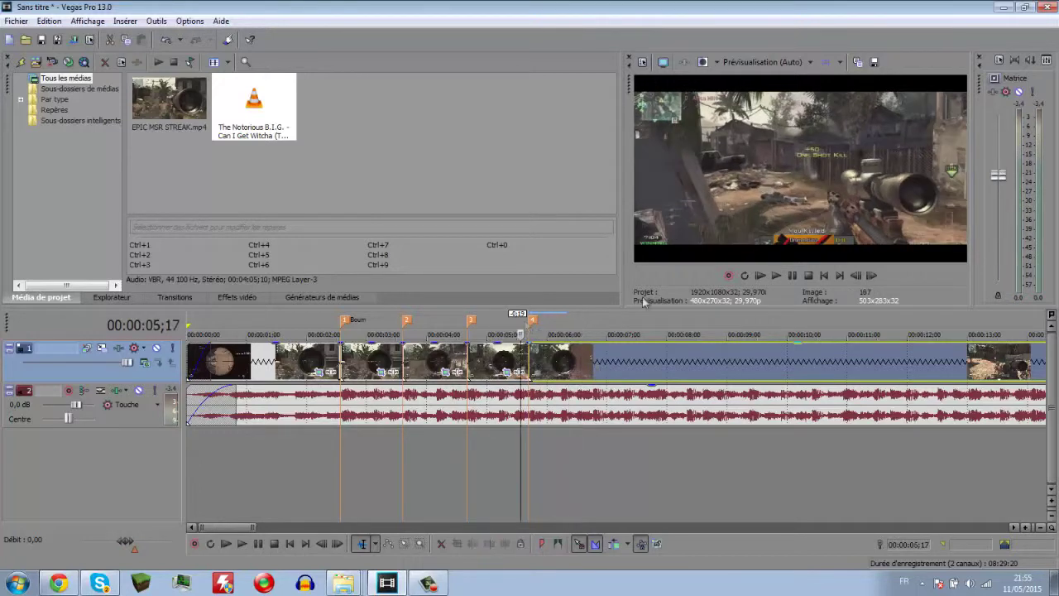
click(792, 276)
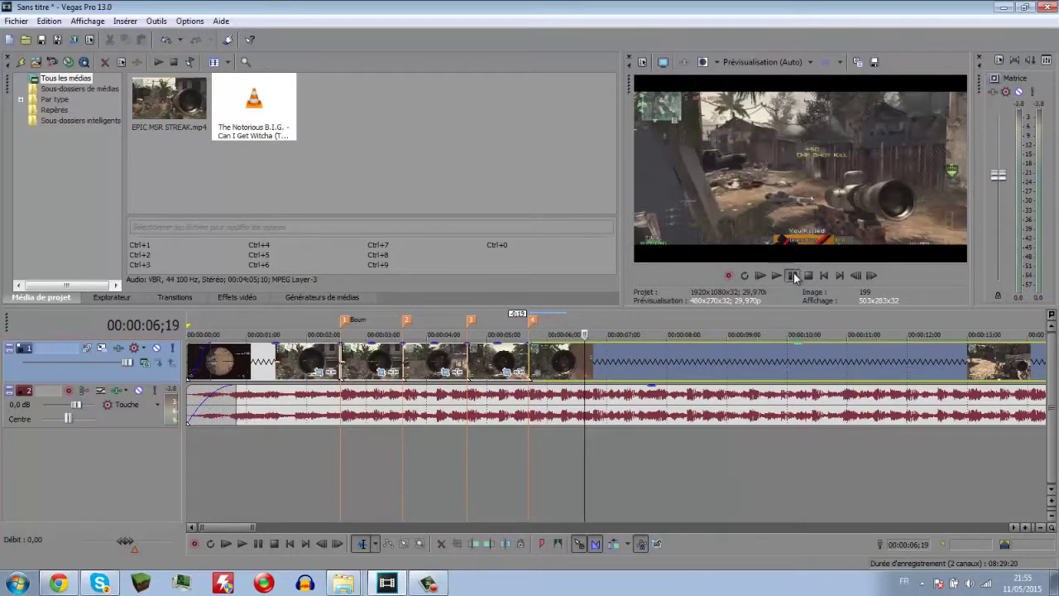
key(Left)
key(Left)
key(Right)
key(m)
key(Return)
Play on from marker 5 and add a marker on the following beat at 00:00:07;20
click(795, 278)
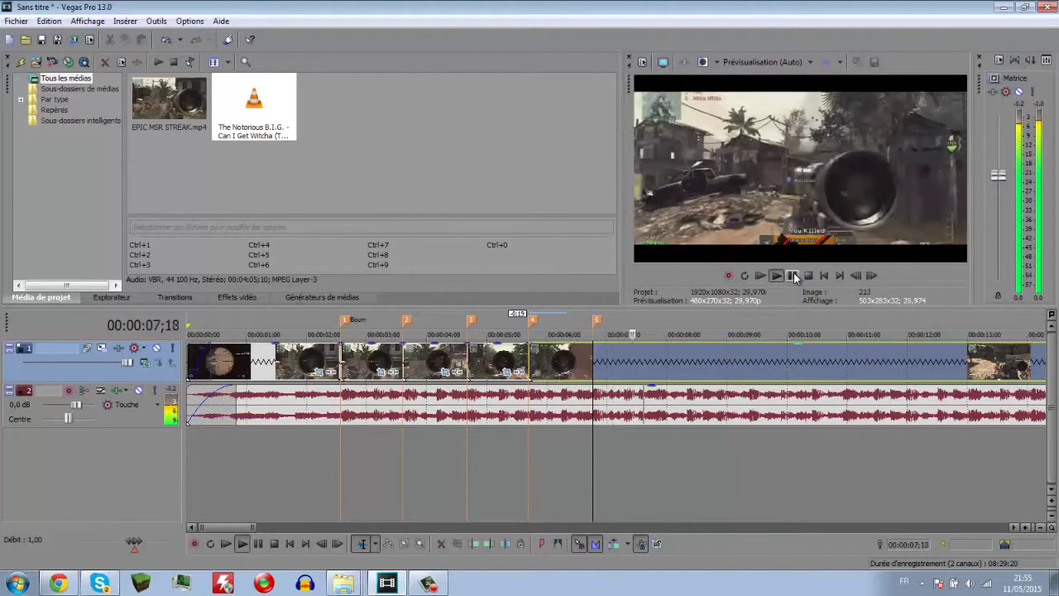
key(Left)
key(Left)
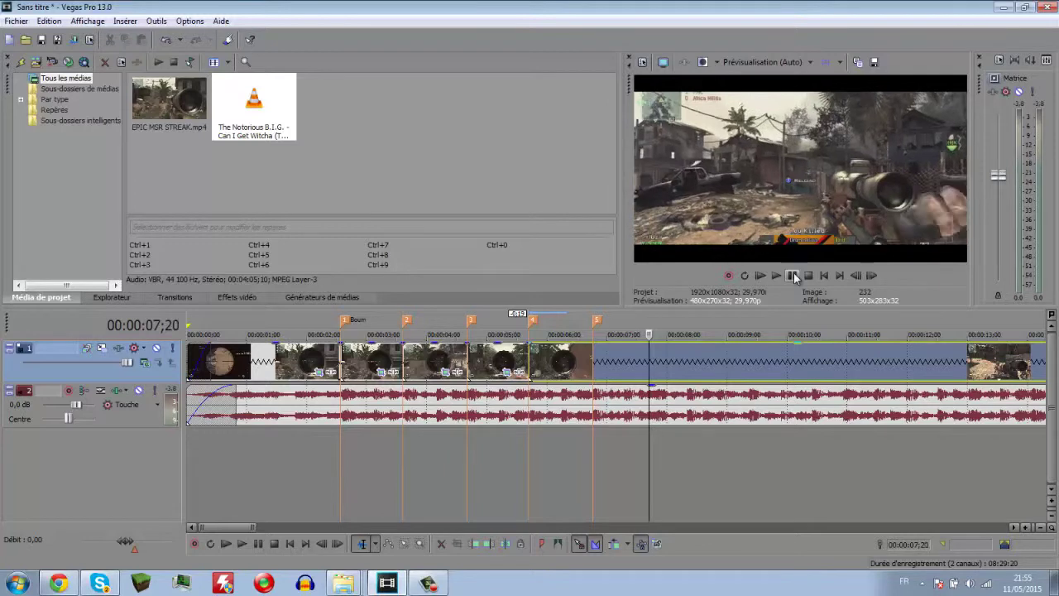
key(m)
key(Return)
Play on from marker 6 and add a marker on the next beat at 00:00:08;17
click(794, 278)
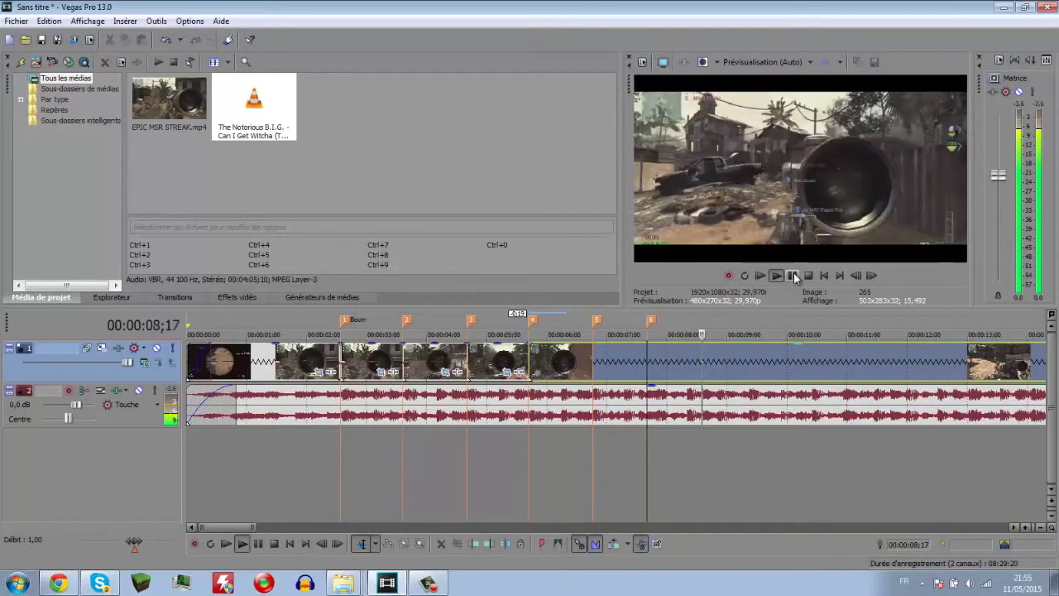
click(793, 276)
key(Left)
key(Left)
key(Left)
key(Left)
key(Left)
key(Left)
key(Left)
key(Left)
key(Left)
key(m)
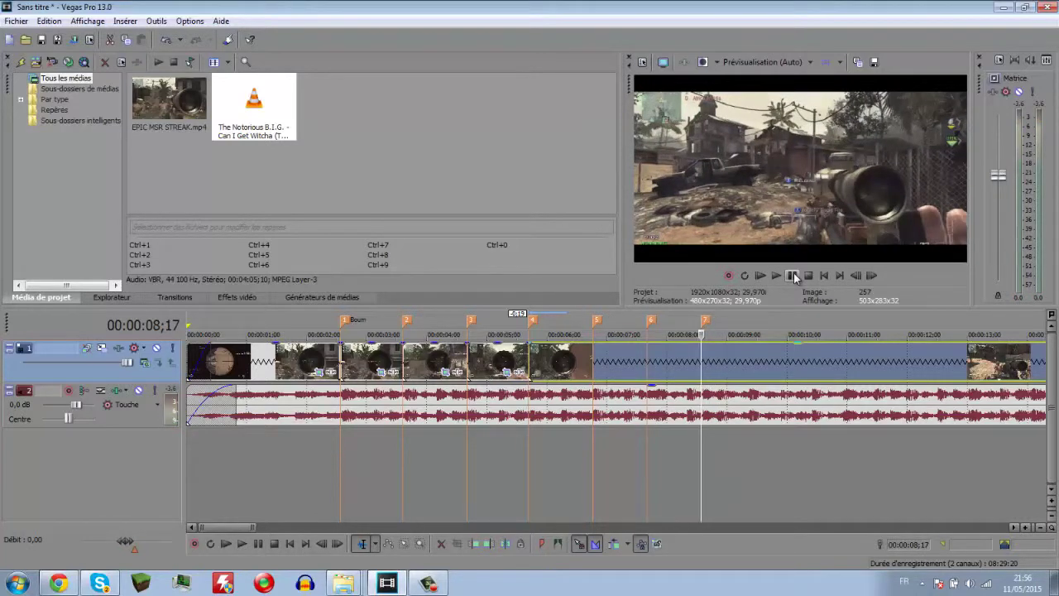
Play on from marker 7 and add a marker on the next beat at 00:00:09;10
click(793, 275)
click(793, 275)
key(Left)
key(Left)
key(Left)
key(m)
click(793, 276)
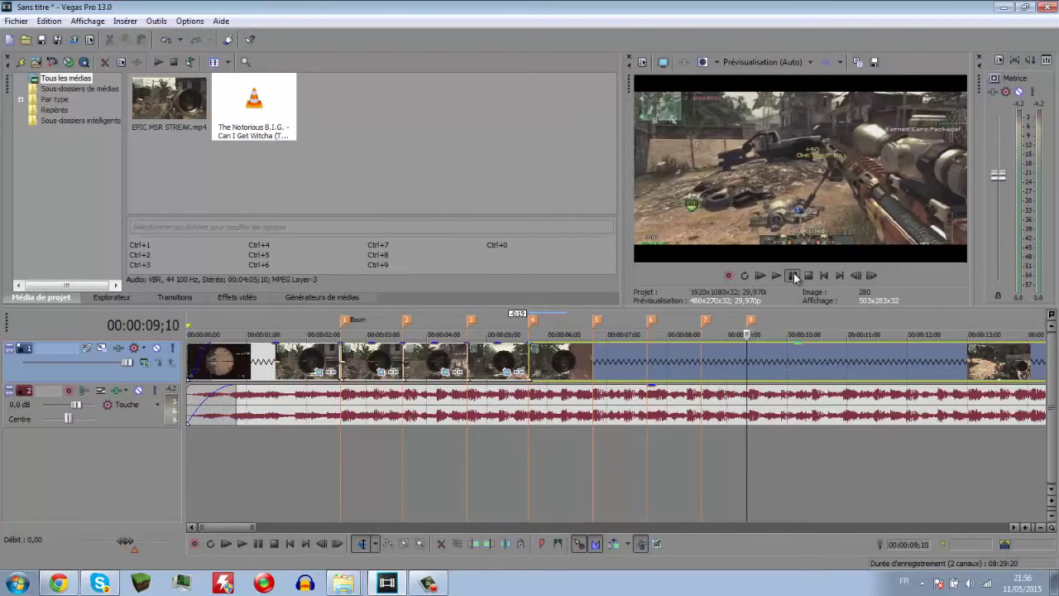
click(794, 273)
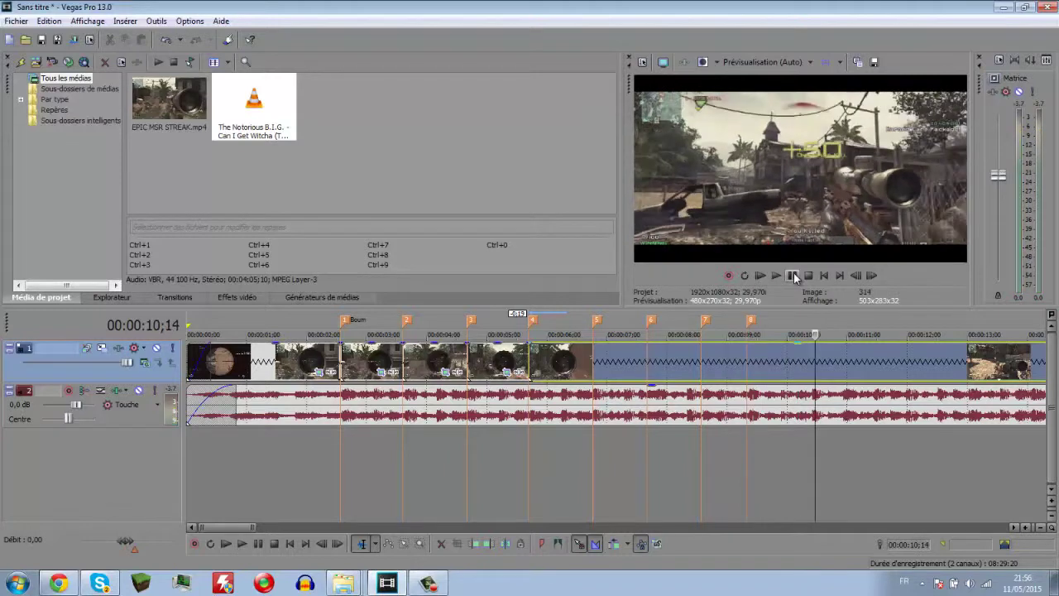
key(Left)
key(Left)
key(grave)
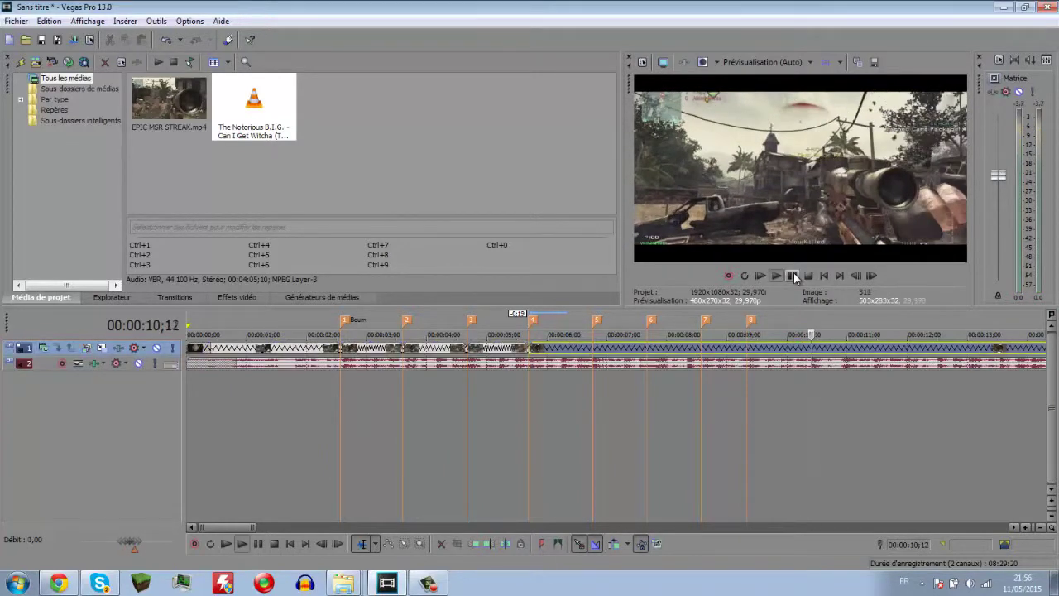
click(793, 276)
click(794, 274)
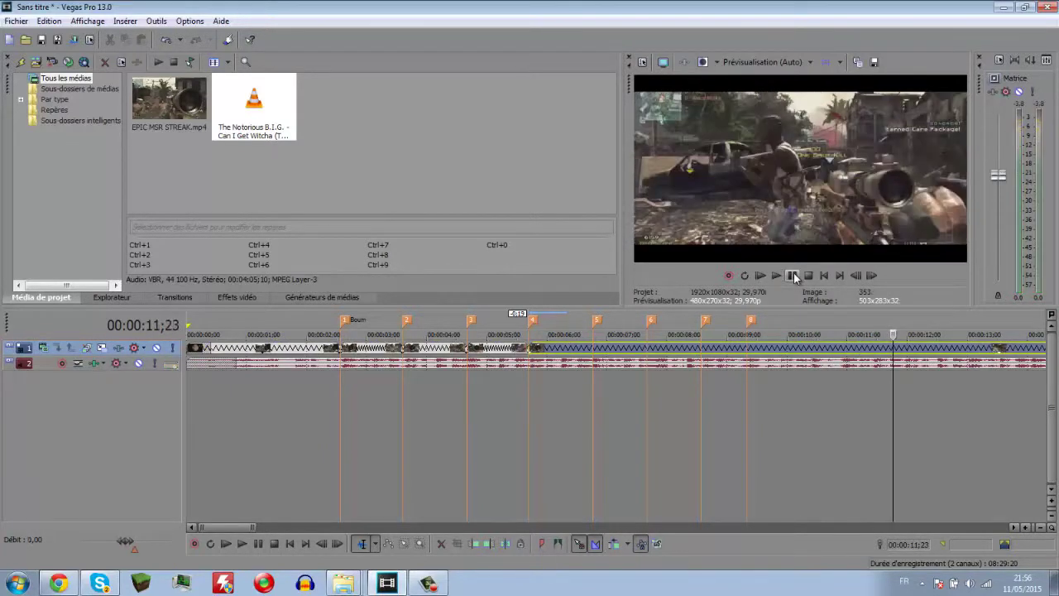
key(grave)
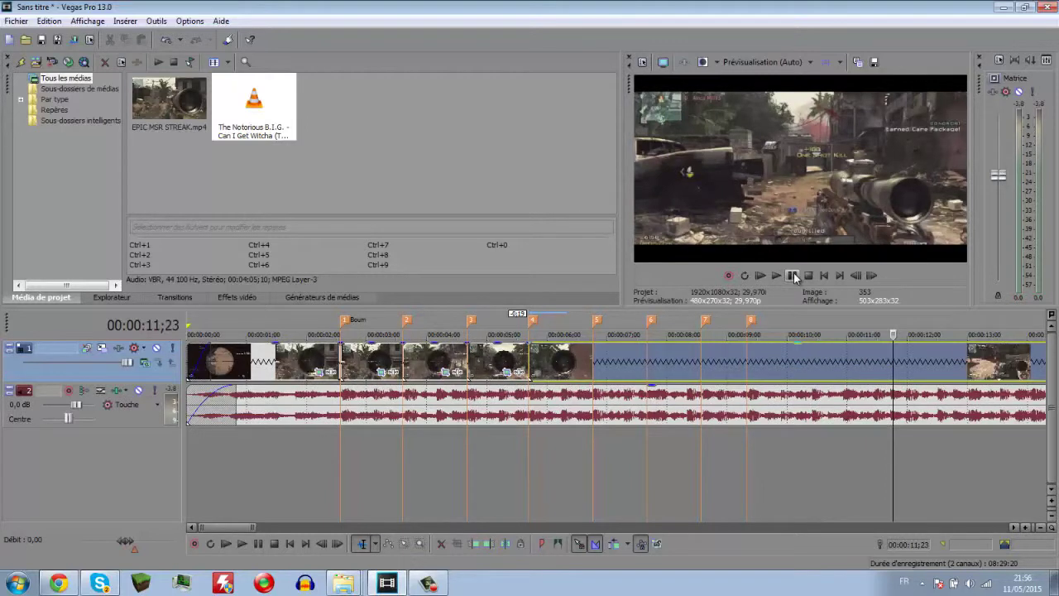
Step back to the beat at 00:00:10;12 and add a marker there, leaving the tracks at full height
key(Left)
key(Left)
key(Left)
key(Left)
key(Left)
key(Left)
key(Left)
key(Left)
key(Left)
key(Left)
key(Left)
key(Left)
key(Left)
key(Left)
key(Left)
key(Left)
key(Left)
key(Left)
key(Left)
key(Left)
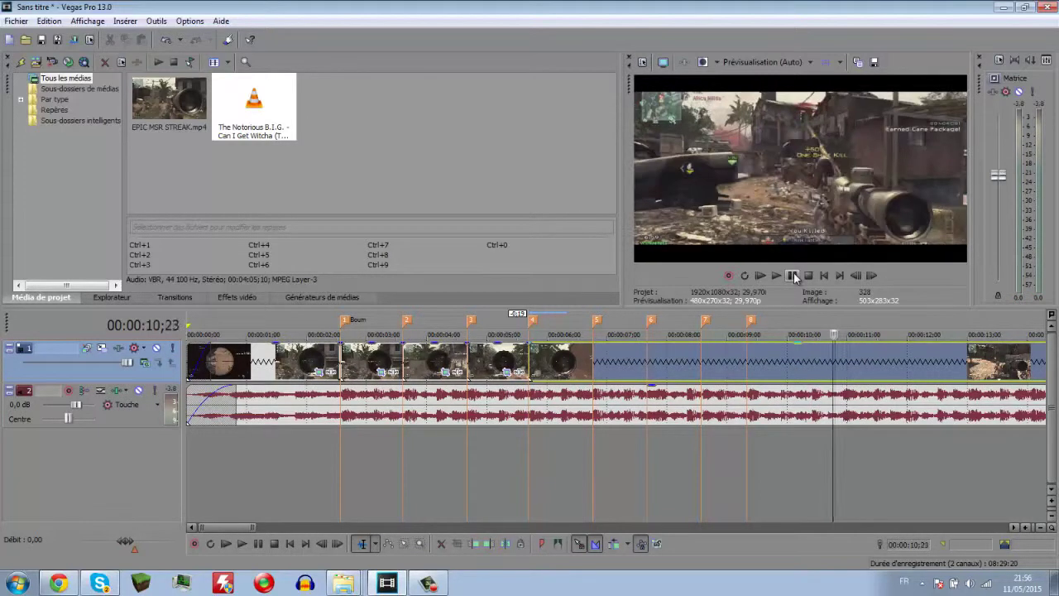
key(Left)
key(Left)
key(Left)
key(Left)
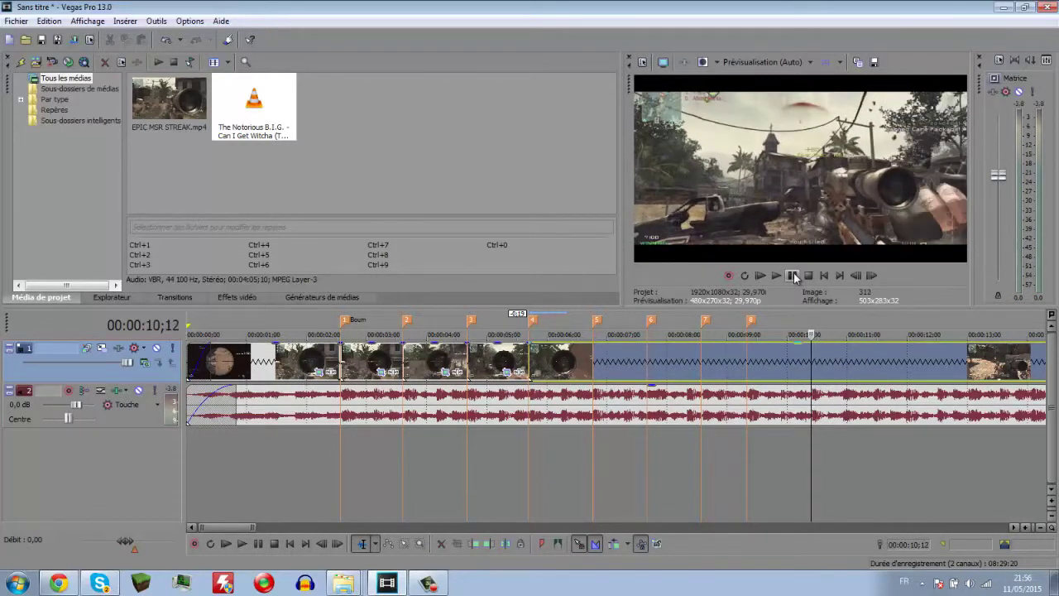
key(grave)
key(grave)
key(grave)
key(grave)
key(grave)
key(grave)
key(grave)
key(grave)
Find the exact frame of the shot near marker 6 and split the last video piece at 00:00:07;15
click(646, 364)
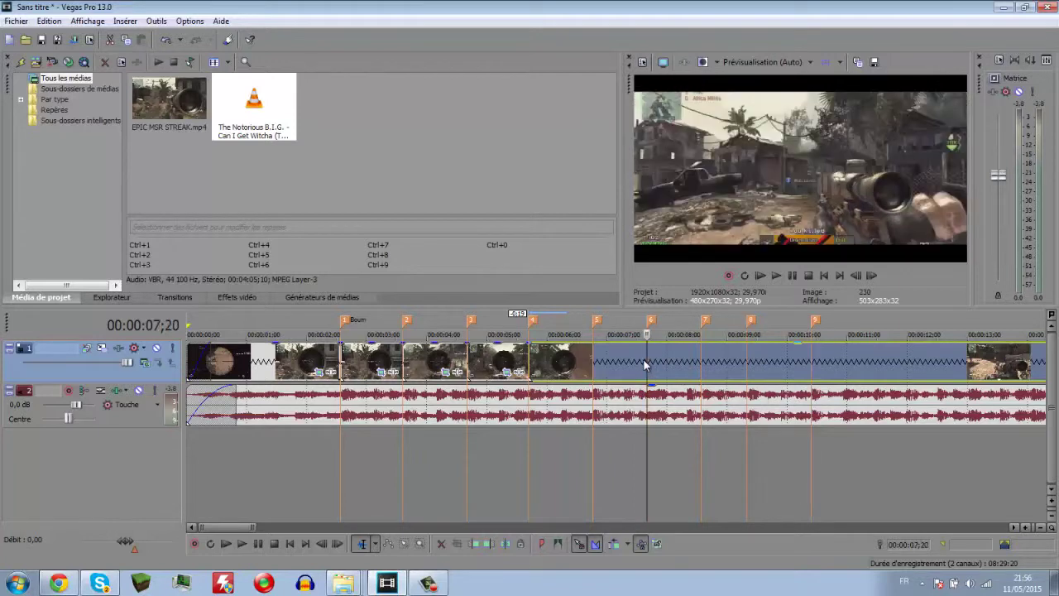
key(space)
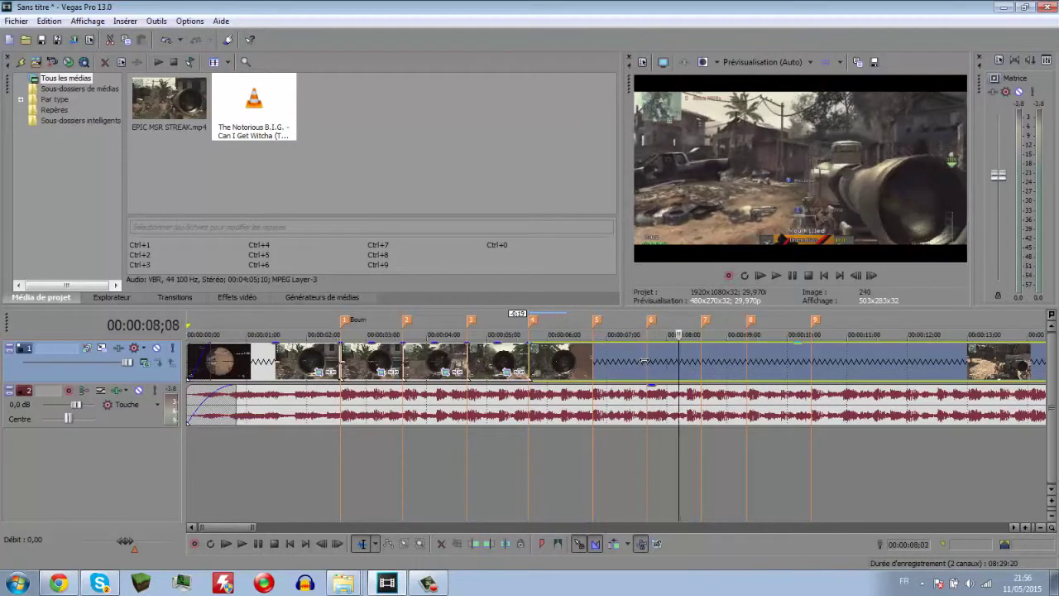
key(j)
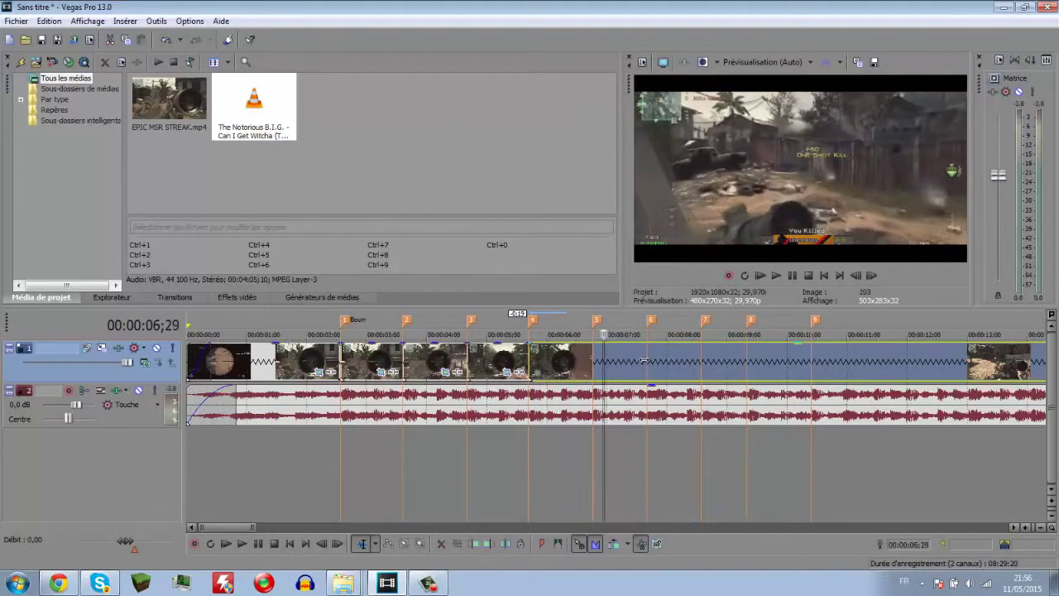
key(Right)
key(Right)
key(Right)
key(Right)
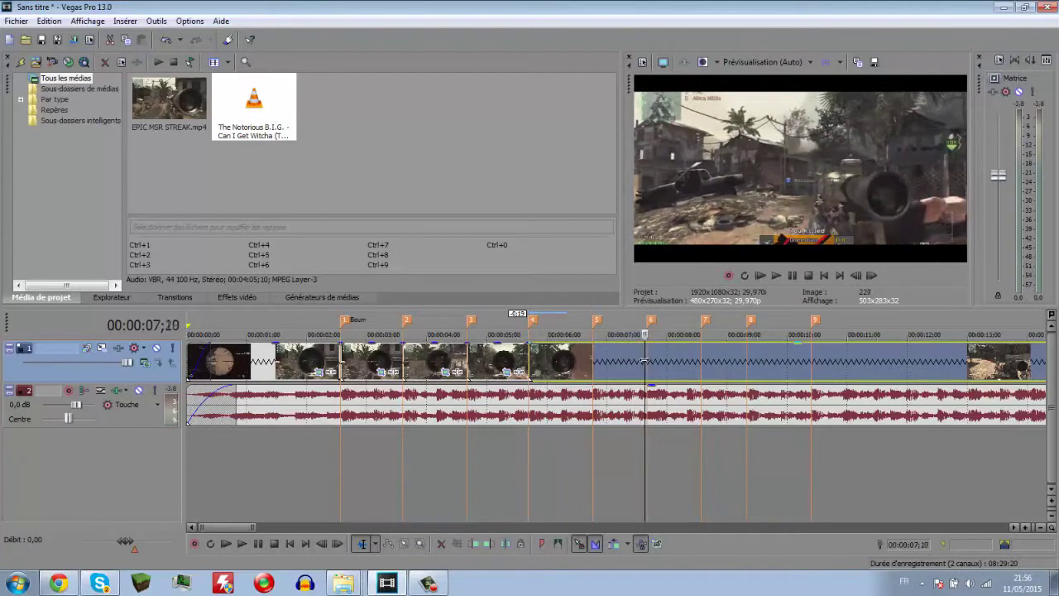
key(Right)
key(Right)
key(Right)
key(Left)
key(Left)
key(Left)
key(Left)
key(Left)
key(Left)
key(Left)
key(Left)
key(Left)
key(Left)
key(Left)
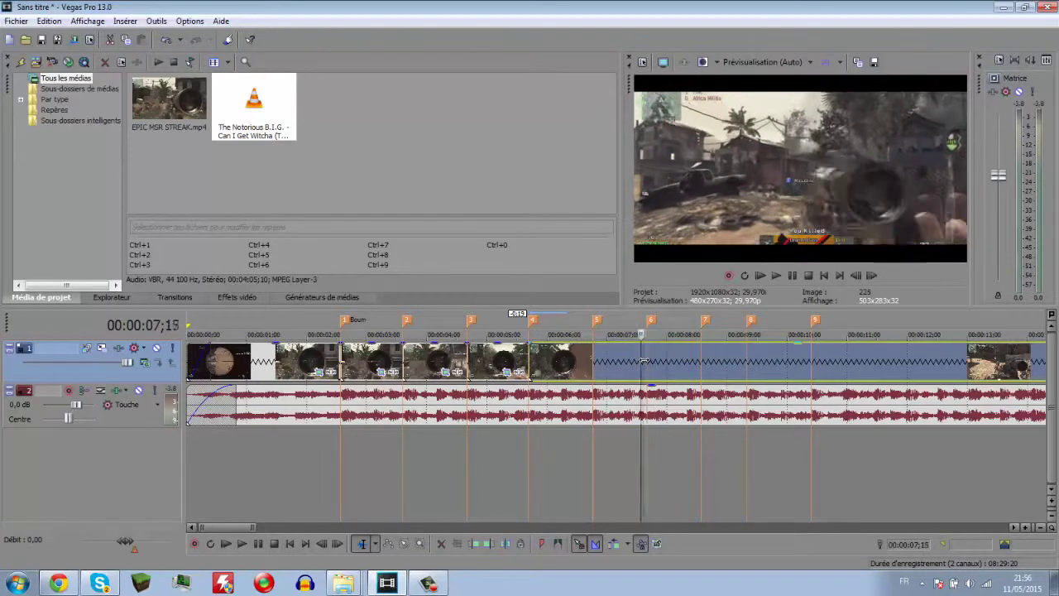
key(Right)
key(s)
Find the following shot before marker 7 and split the remaining video piece just after 00:00:08;13
key(Right)
key(Right)
key(Right)
key(Right)
key(Right)
key(Right)
key(Right)
key(Right)
key(Right)
key(Right)
key(Right)
key(Right)
key(Right)
key(Right)
key(Right)
key(Right)
key(Right)
key(Right)
key(Right)
key(Right)
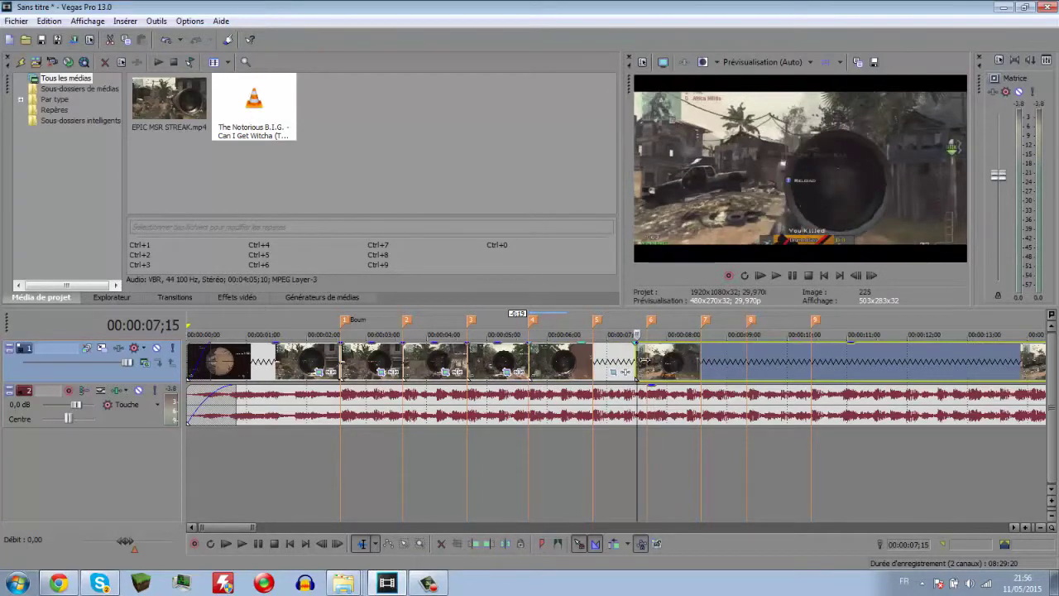
key(Left)
key(Left)
key(Left)
key(Left)
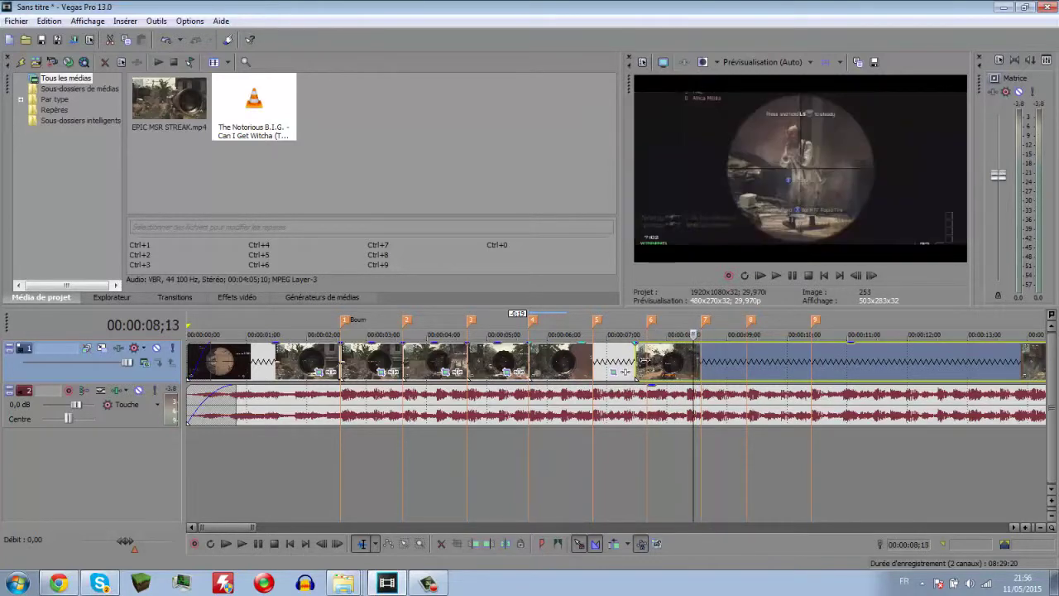
key(Right)
key(s)
Find the exact frame of the next shot just before marker 9 and split the remaining video piece at 00:00:10;07
key(Right)
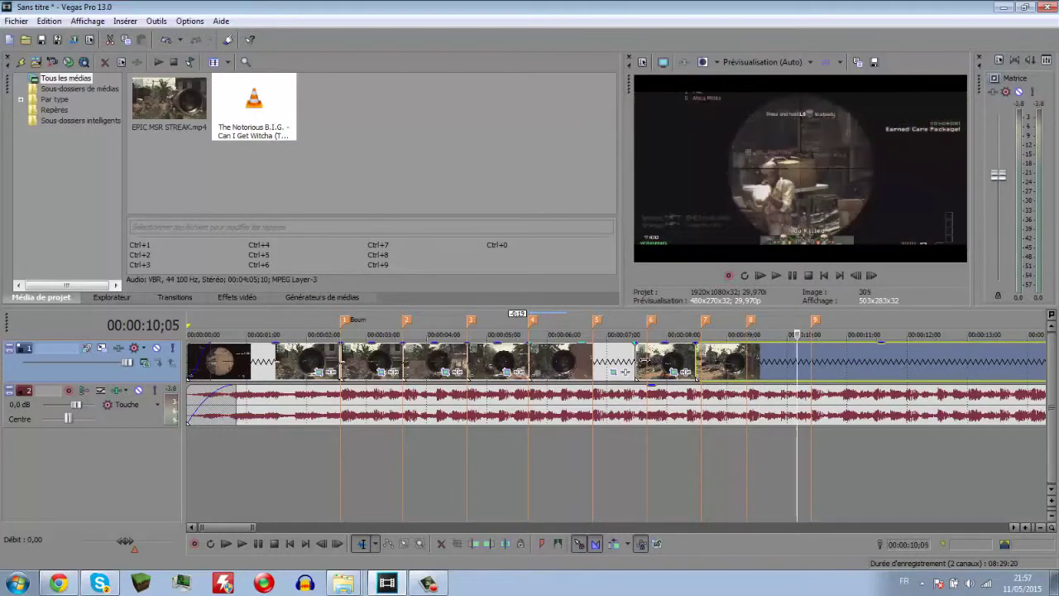
key(Right)
key(Right)
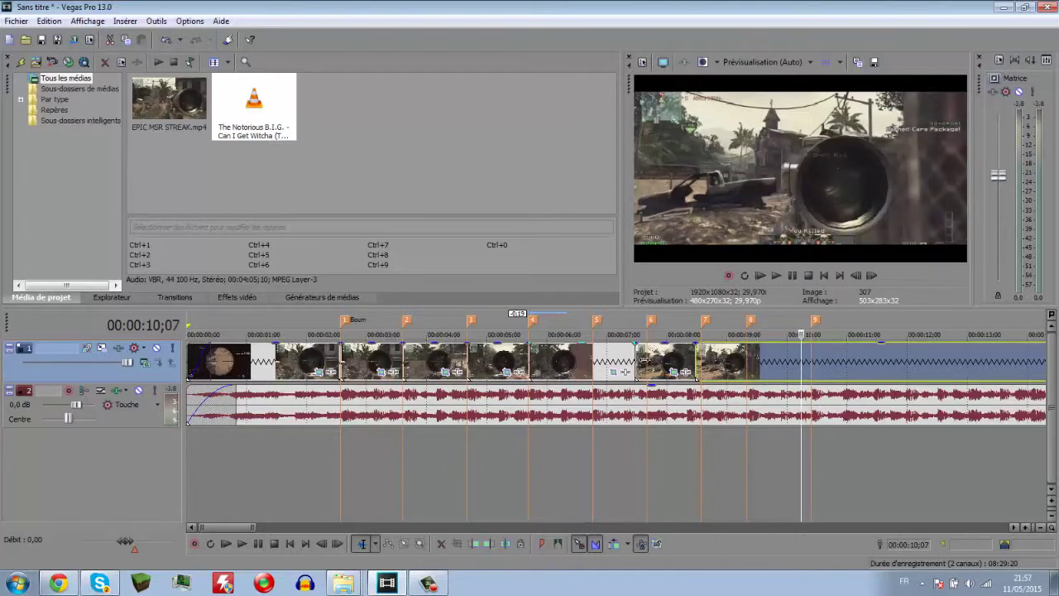
key(Left)
key(Right)
key(Right)
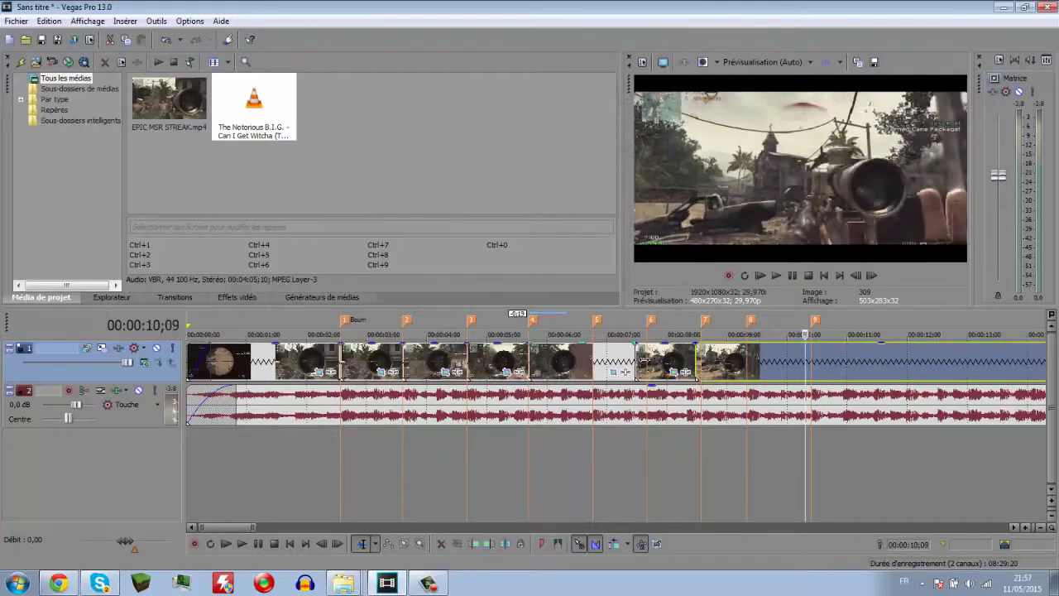
key(Right)
key(Right)
key(Right)
key(Right)
key(Left)
key(Left)
key(Left)
key(Left)
key(Left)
key(Left)
key(Right)
key(s)
Find the next two shots after marker 9 and split the remaining video piece at about 00:00:11;05 and about 00:00:13;16
key(Right)
key(Right)
key(Right)
key(Right)
key(Right)
key(Right)
key(Right)
key(Right)
key(Right)
key(Right)
key(Right)
key(Right)
key(Right)
key(Right)
key(Right)
key(Right)
key(Right)
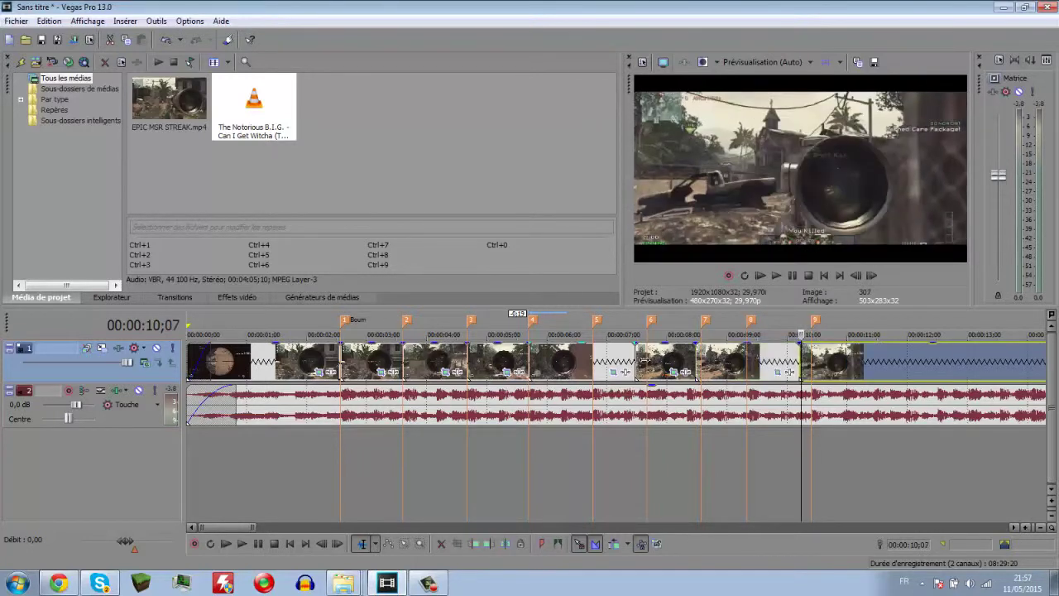
key(Right)
key(Right)
key(Right)
key(Right)
key(Right)
key(Right)
key(Right)
key(Right)
key(Right)
key(Right)
key(Right)
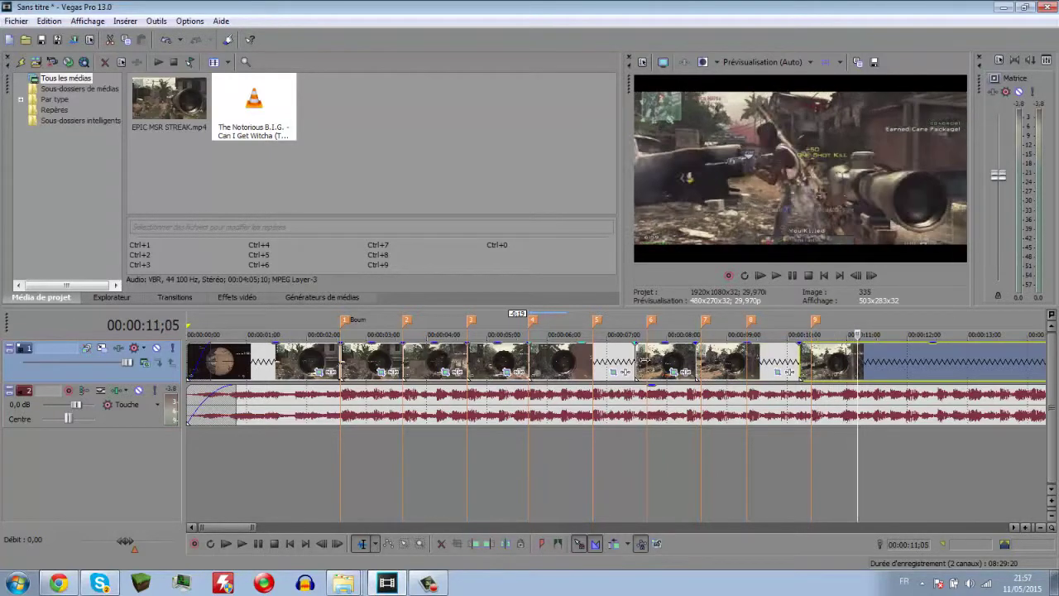
key(Left)
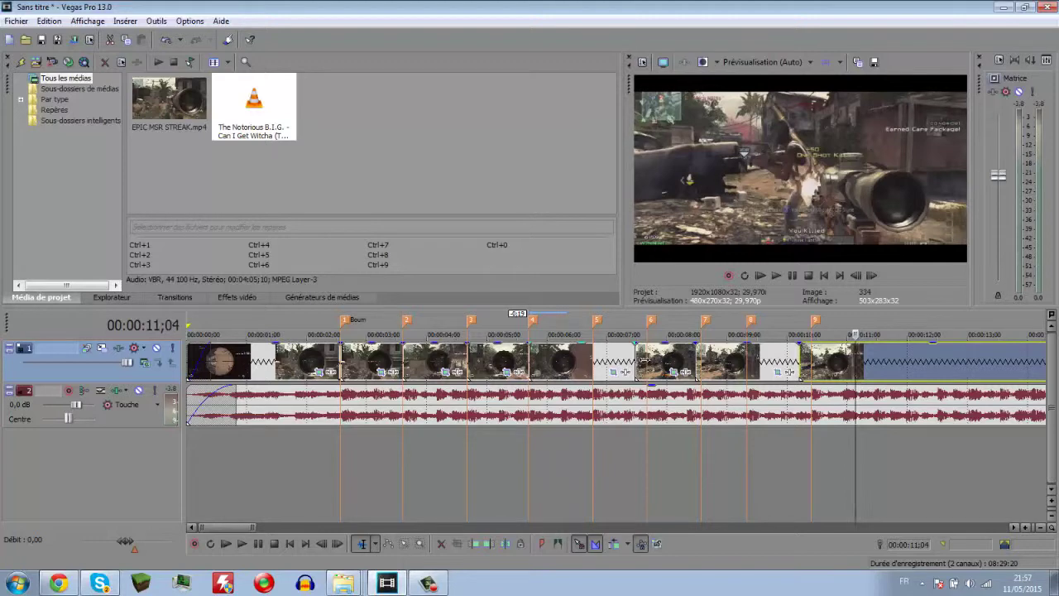
key(Right)
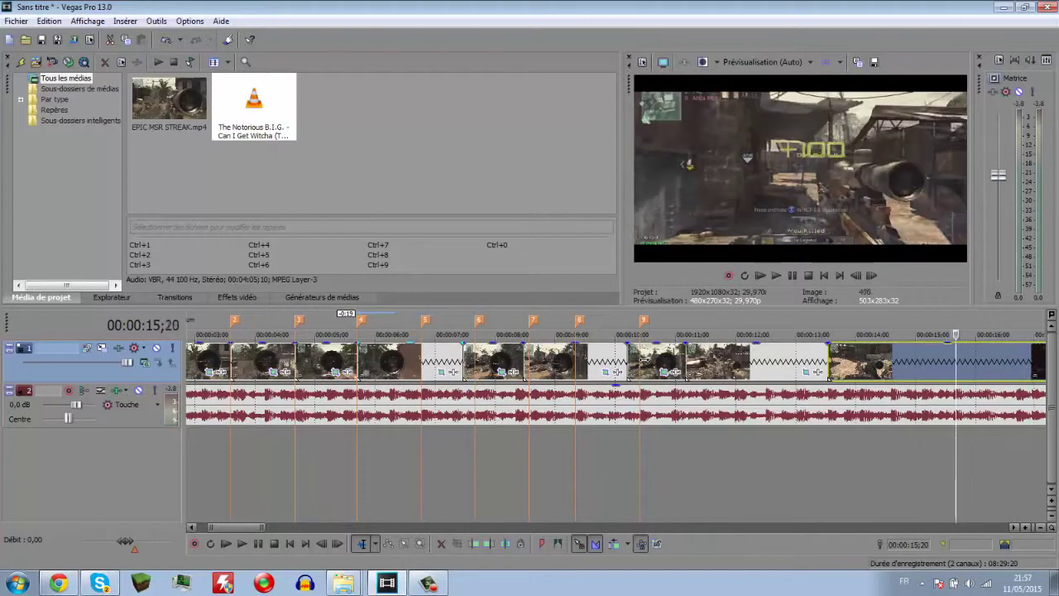
Step back to the exact frame of the following shot and split the last video piece at 00:00:15;10
key(Return)
key(Left)
key(Left)
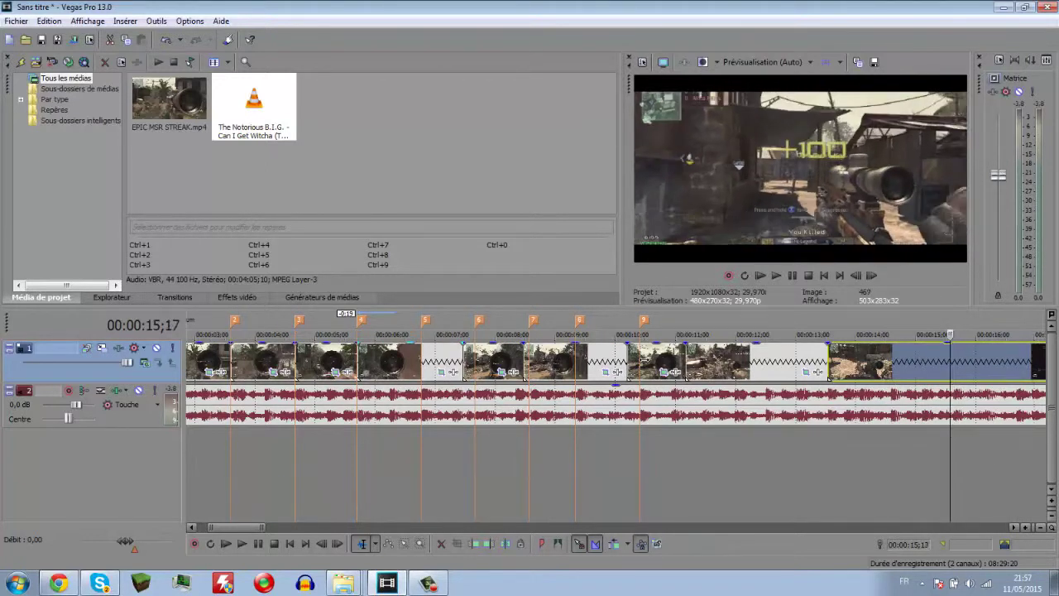
key(Left)
key(Left)
key(Left)
key(Left)
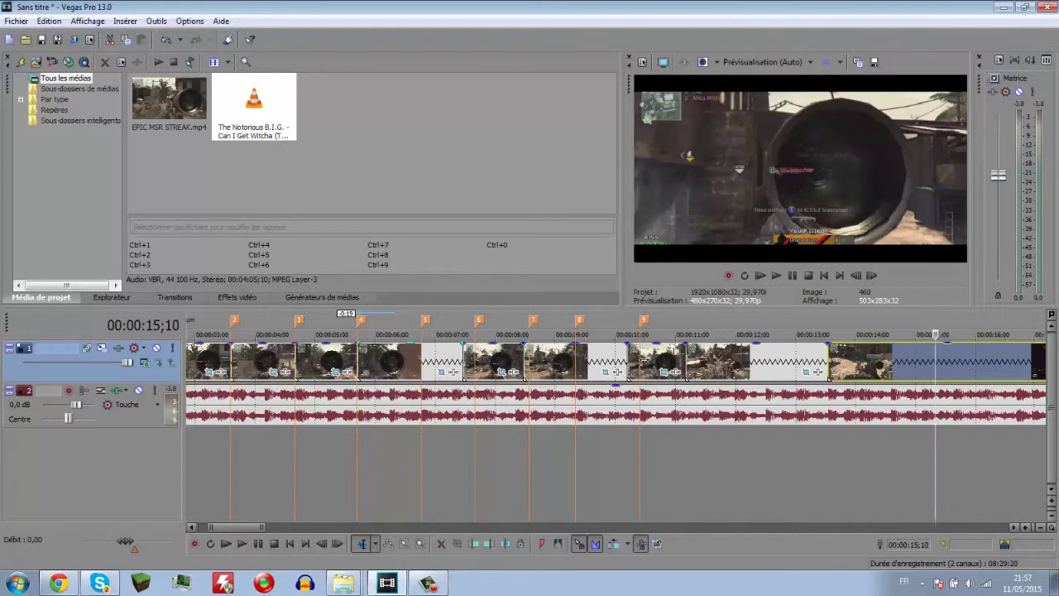
key(Left)
key(Left)
key(Right)
key(Right)
key(s)
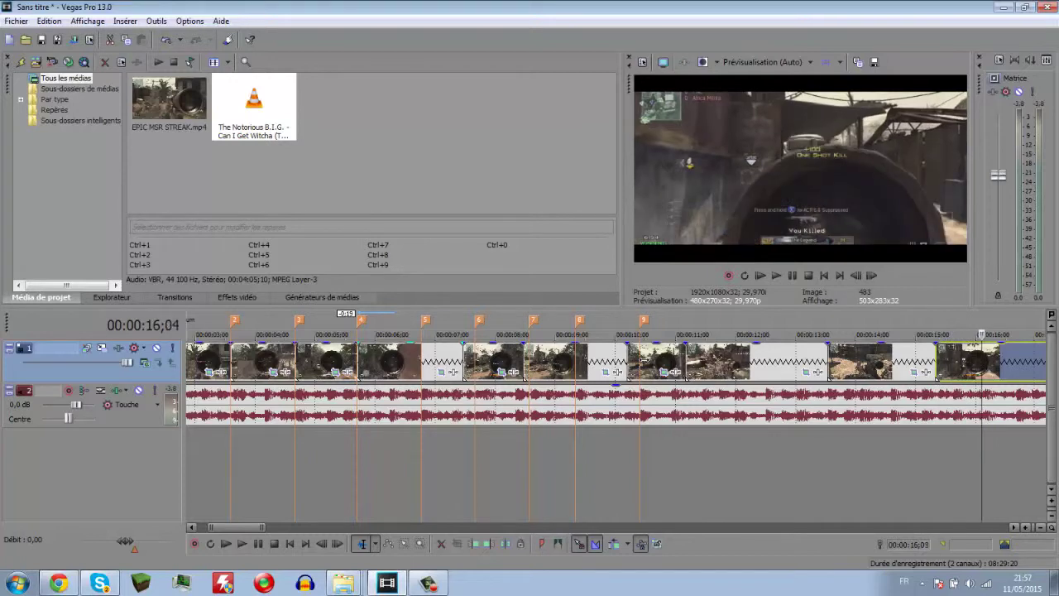
Examine the frames following the last cut, around 00:00:16, for another shot
key(Left)
key(Left)
key(Left)
key(Left)
key(Left)
key(Left)
key(Left)
key(Left)
key(Left)
key(Left)
key(Left)
key(Left)
key(Left)
key(Left)
key(Left)
key(Left)
key(Left)
key(Left)
key(Left)
key(Left)
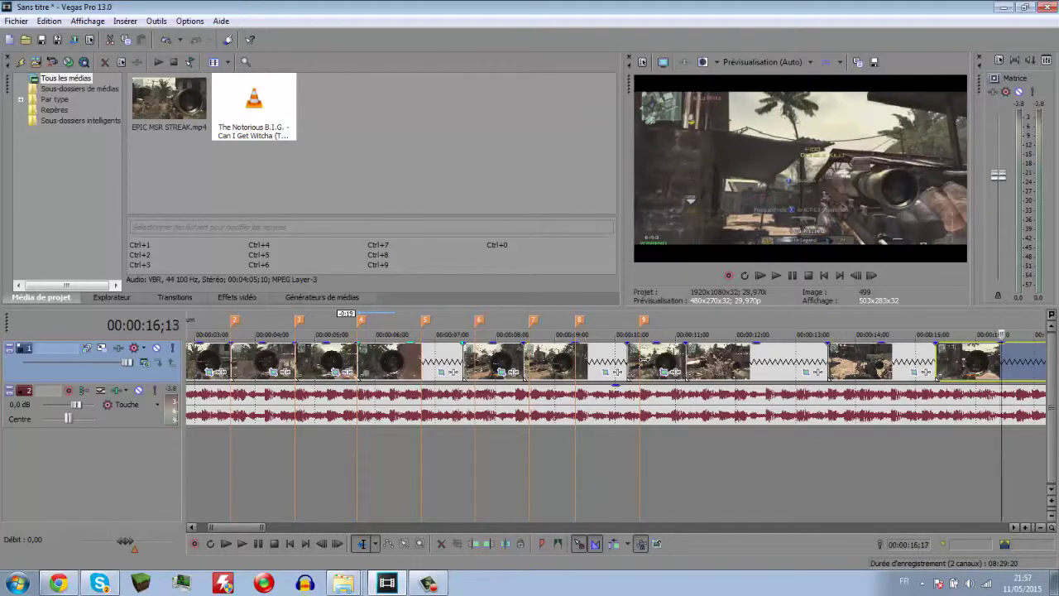
Trim the video piece starting at marker 4 to end on marker 5, and fit the next piece between markers 5 and 6
click(397, 335)
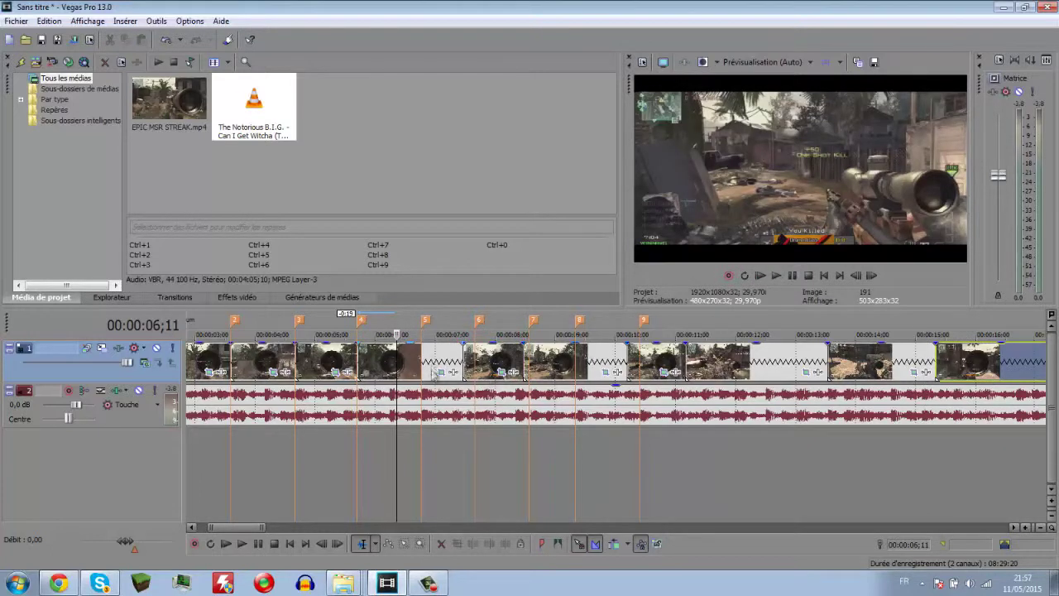
click(421, 354)
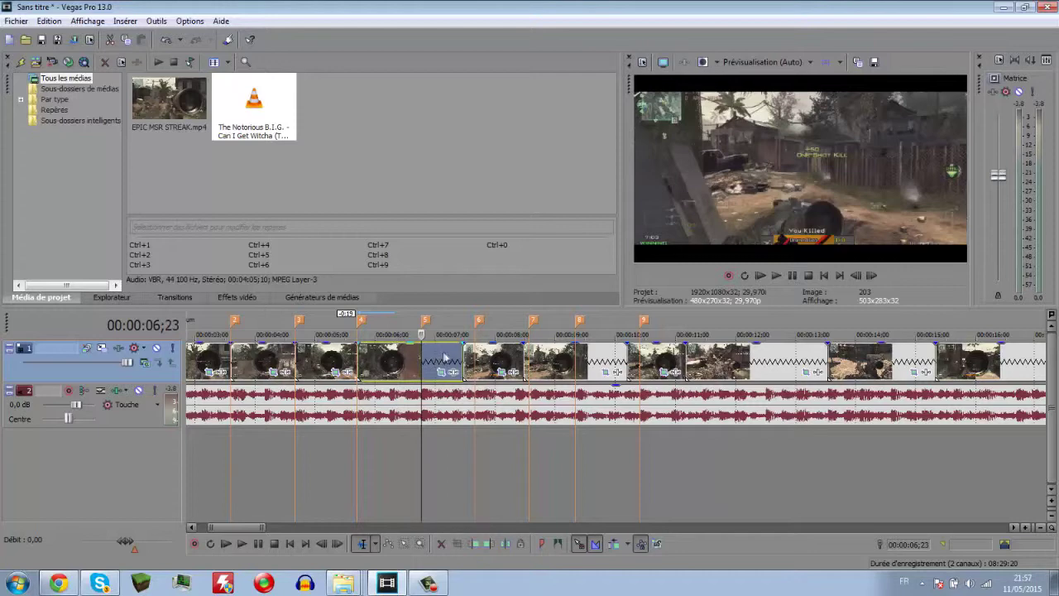
key(Delete)
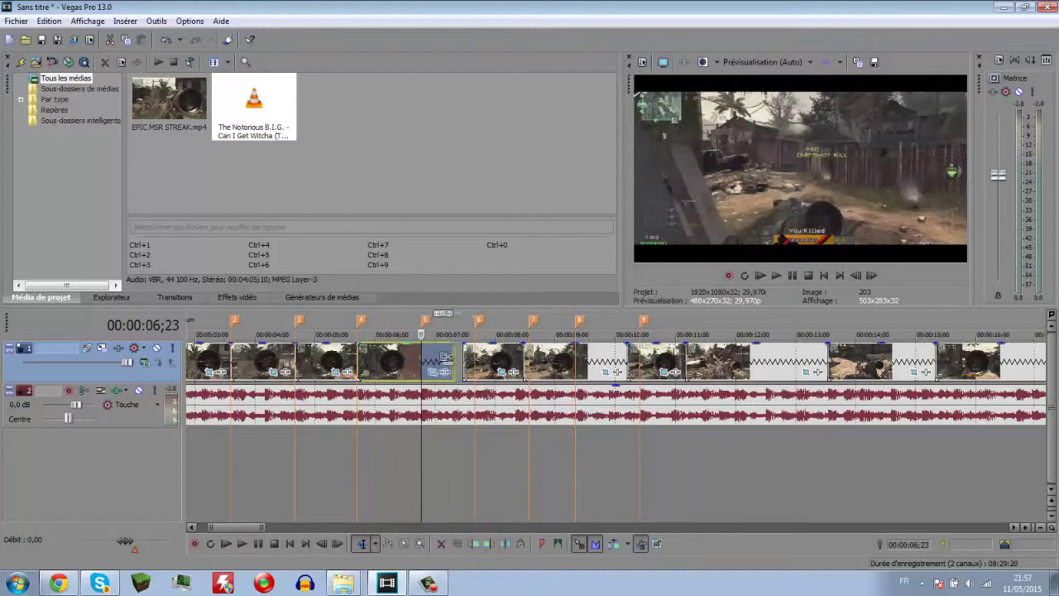
drag(496, 357, 462, 357)
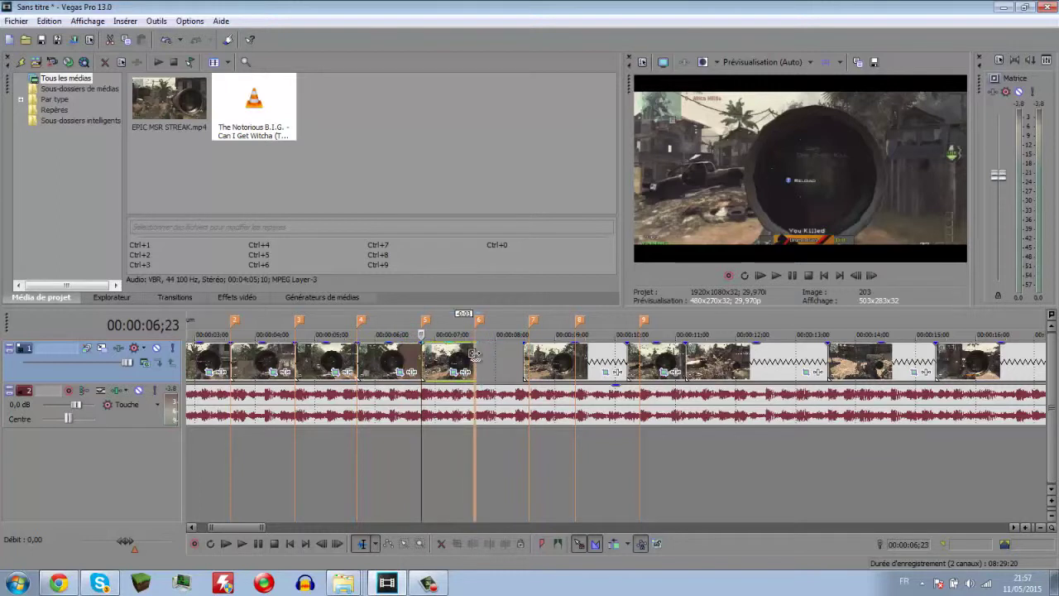
Fit the next two video pieces between markers 6 and 7 and between markers 7 and 8
drag(561, 363, 513, 364)
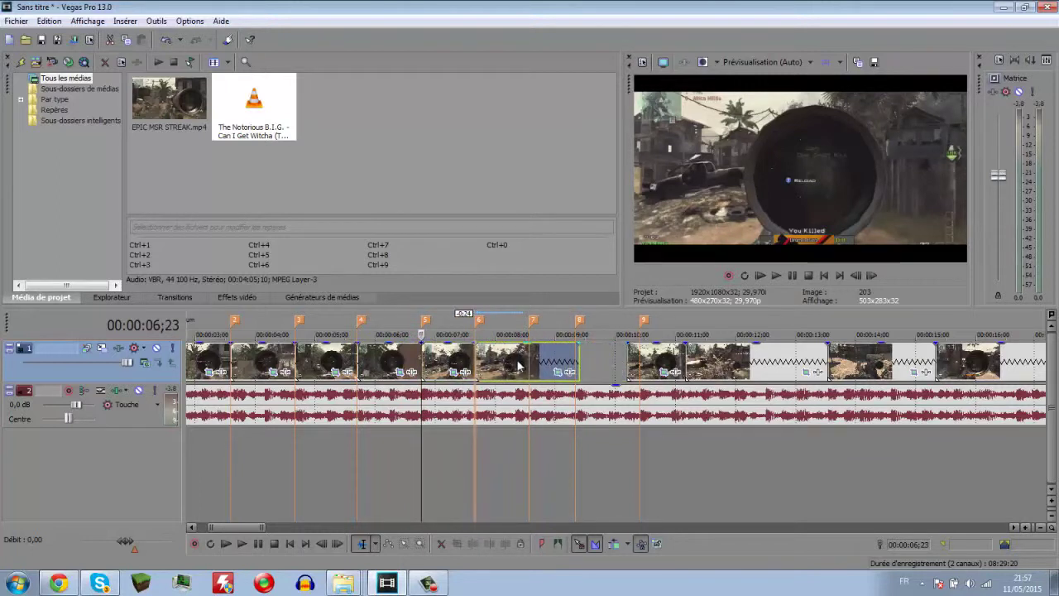
drag(576, 356, 528, 356)
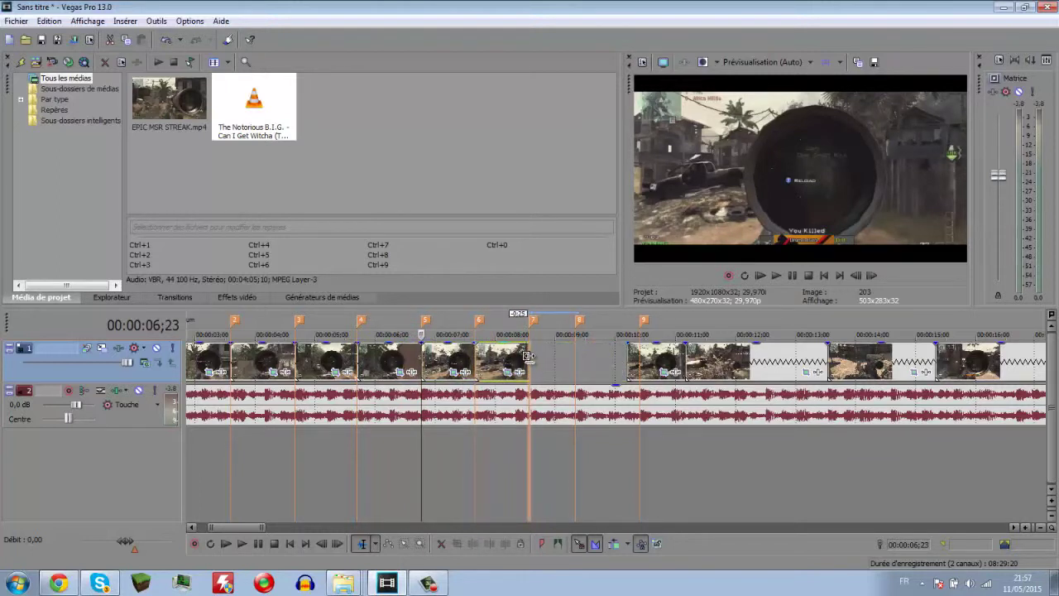
drag(660, 369, 576, 356)
Move the following video piece to start on marker 8 and trim its end to marker 9
drag(717, 358, 612, 361)
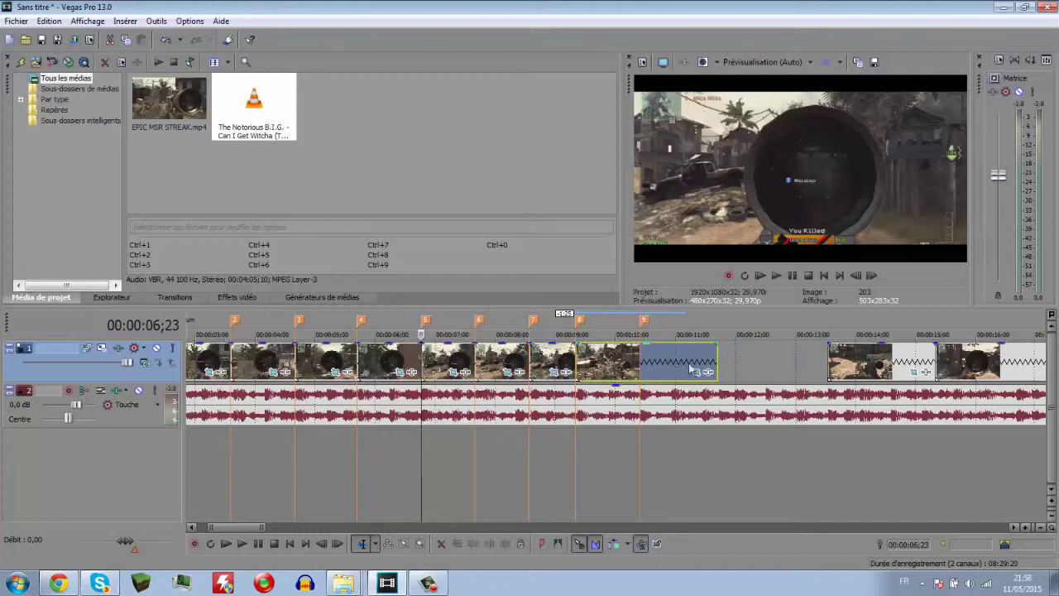
click(723, 360)
mouse_move(720, 359)
mouse_down()
mouse_move(593, 359)
mouse_move(633, 356)
mouse_up()
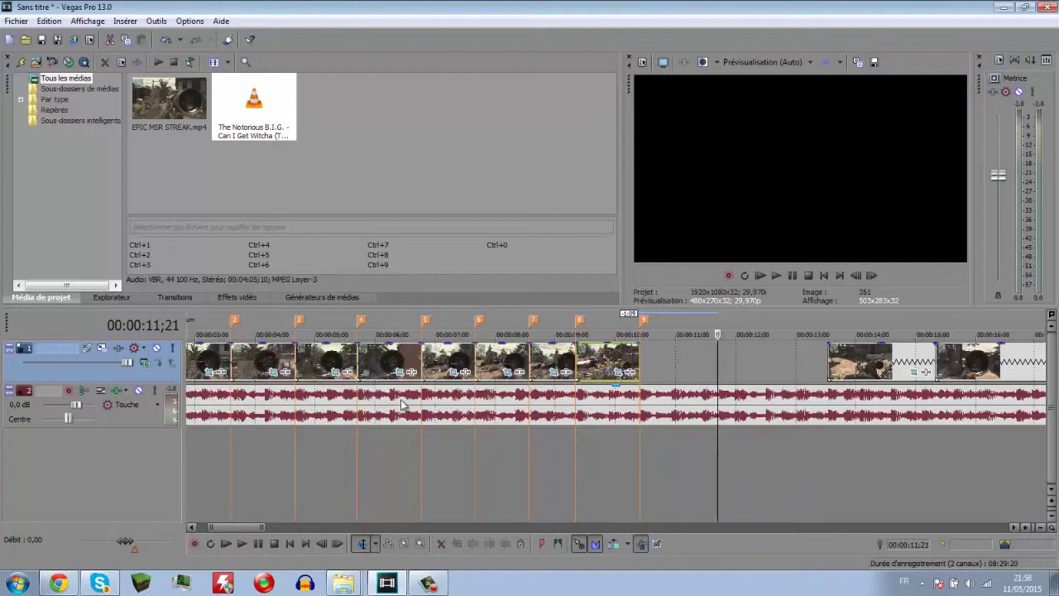
Play the edit back from just before marker 2 to check the cuts against the beats
click(224, 323)
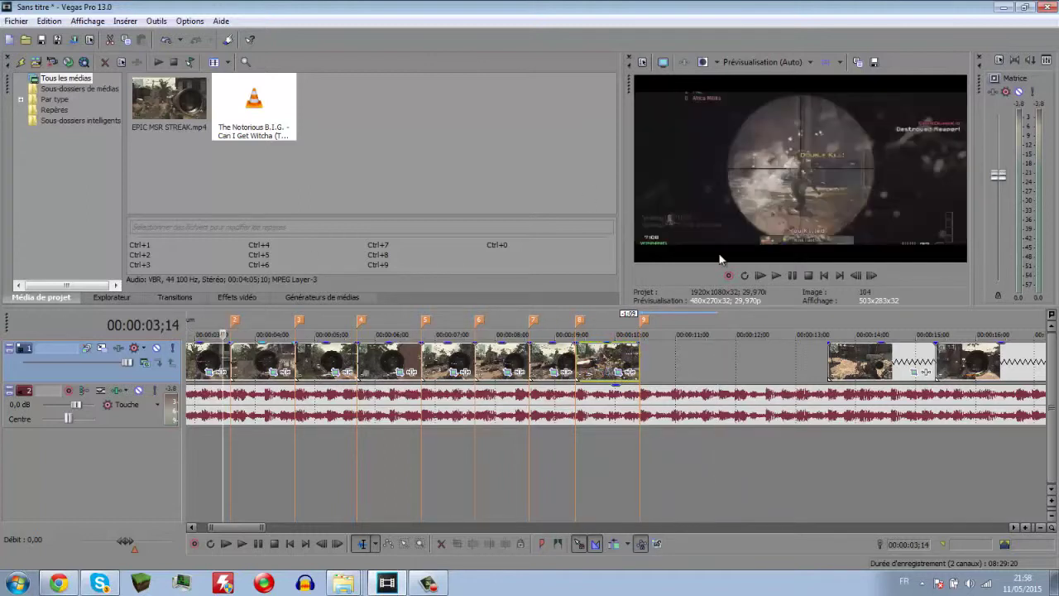
click(794, 280)
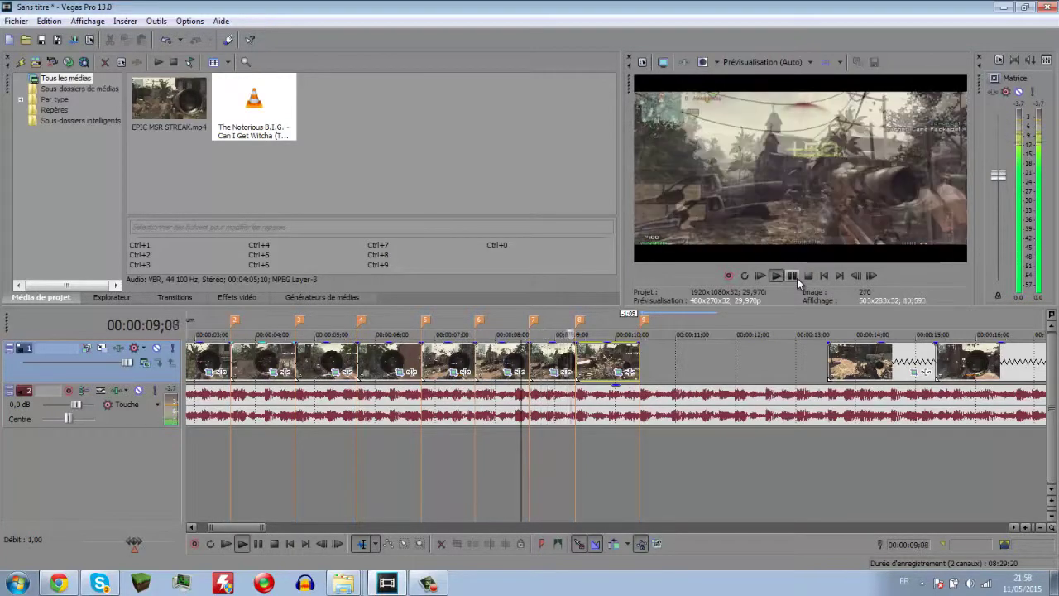
click(796, 278)
Move the next video piece to start on marker 9, closing the gap
drag(845, 356, 654, 354)
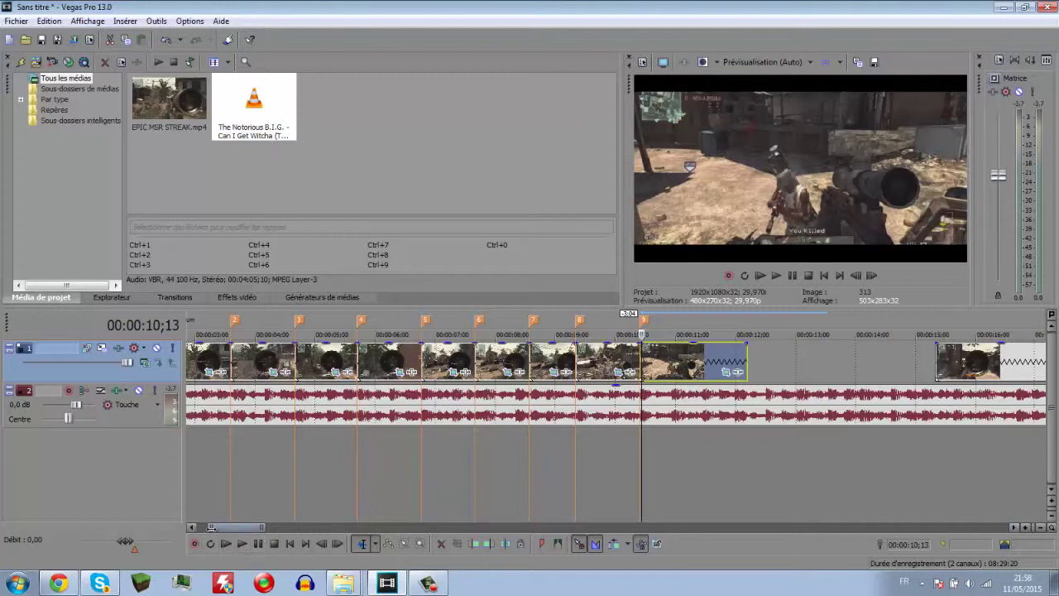
drag(212, 526, 224, 527)
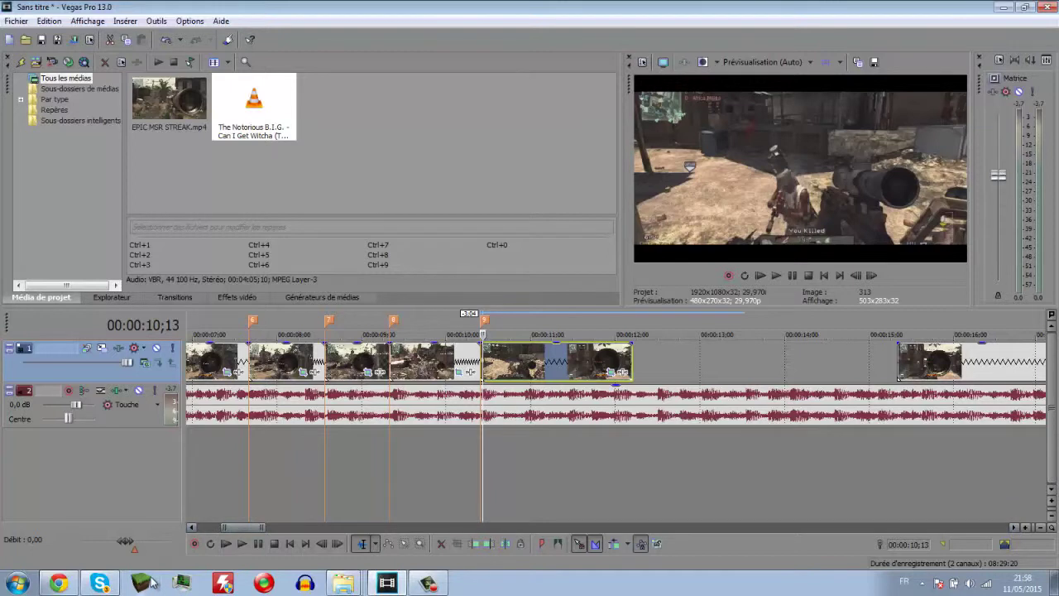
click(429, 584)
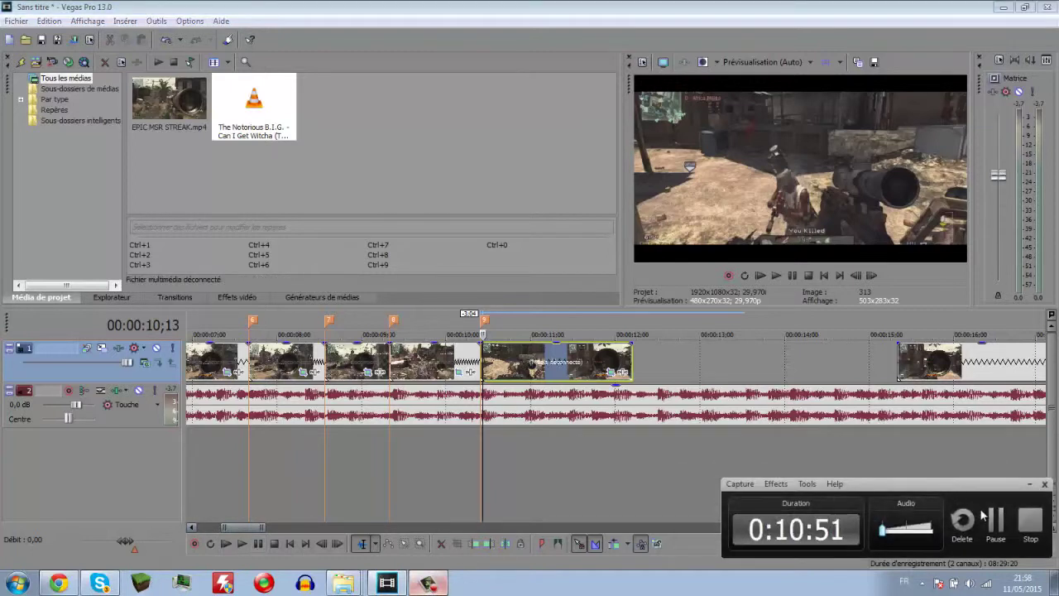
click(994, 520)
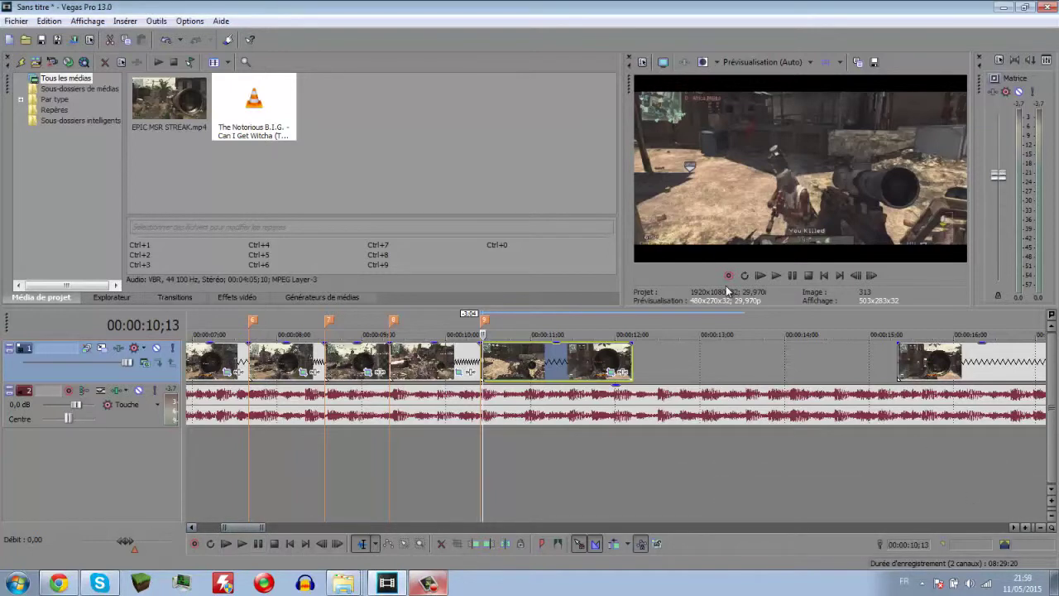
Extend the end of the video piece at marker 9 by 17 frames
click(792, 276)
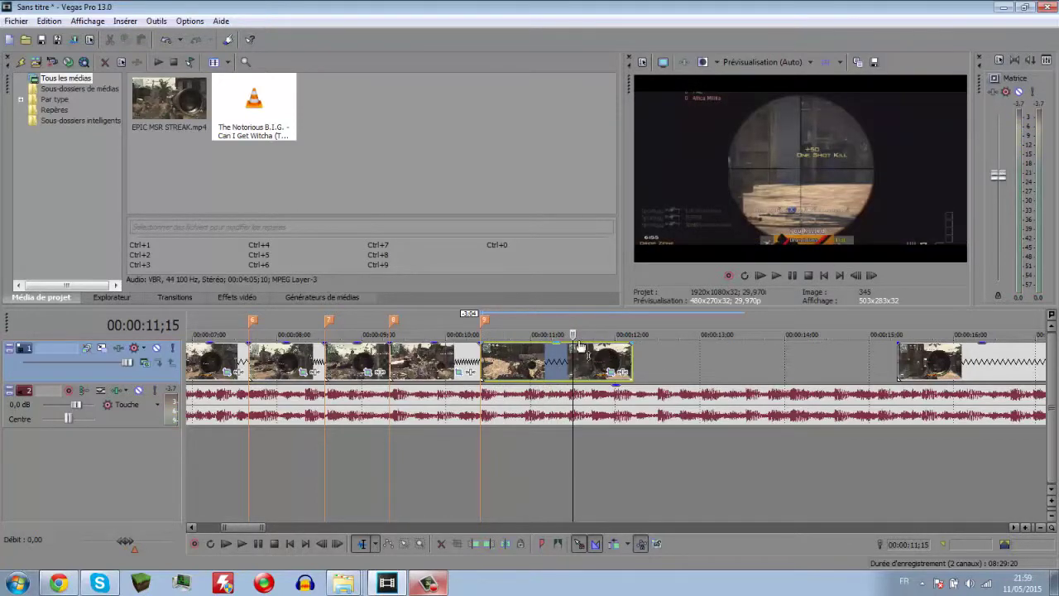
click(480, 364)
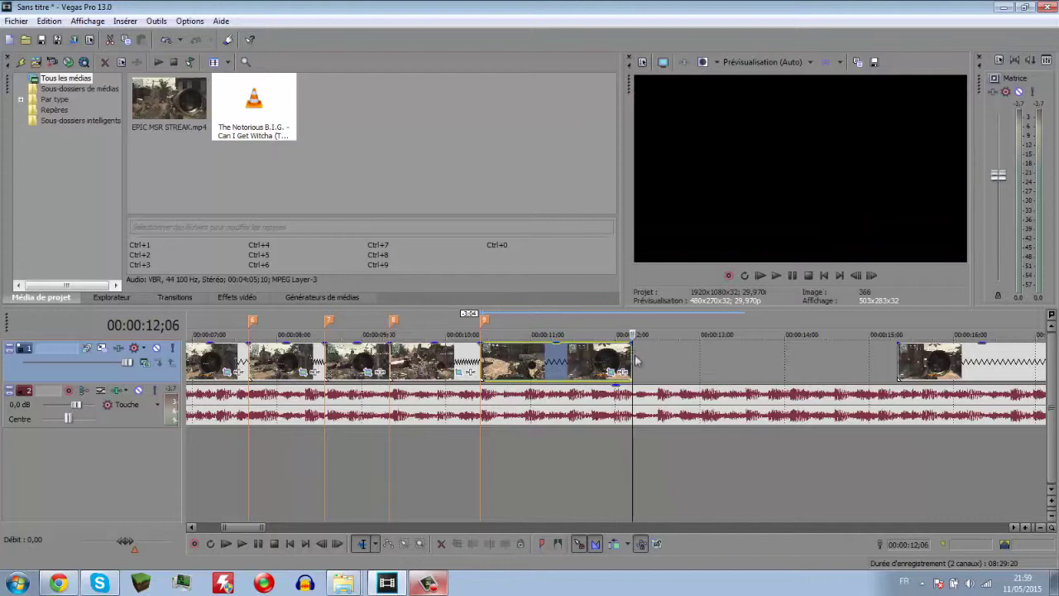
drag(639, 358, 686, 360)
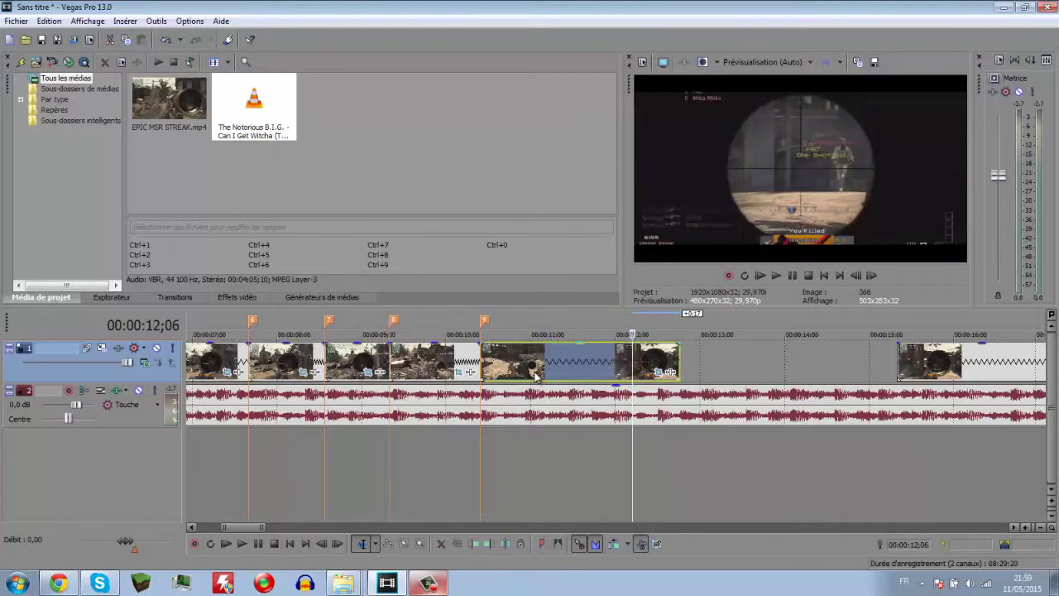
Split the video piece that starts at marker 9 at 00:00:11;07 and delete everything of it beyond the cut
key(Left)
key(Left)
key(Left)
key(Left)
key(Left)
key(Left)
key(Left)
key(Left)
key(Left)
key(Left)
key(Left)
key(Left)
key(Left)
key(Left)
key(Left)
key(Left)
key(Left)
key(Left)
key(Left)
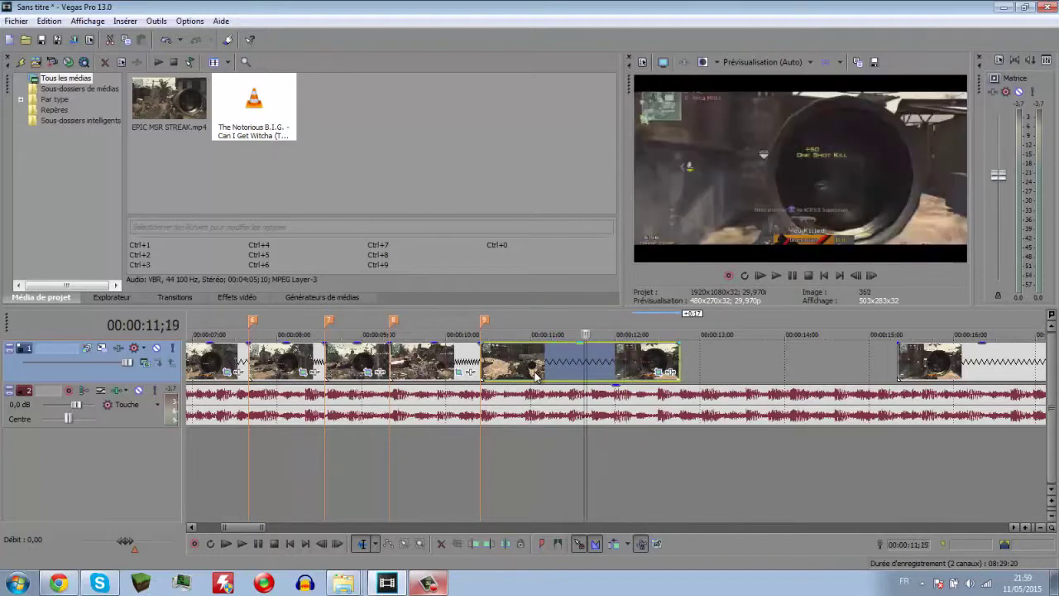
key(Left)
key(Left)
key(Left)
key(Left)
key(Left)
key(Left)
key(Left)
key(Left)
key(Left)
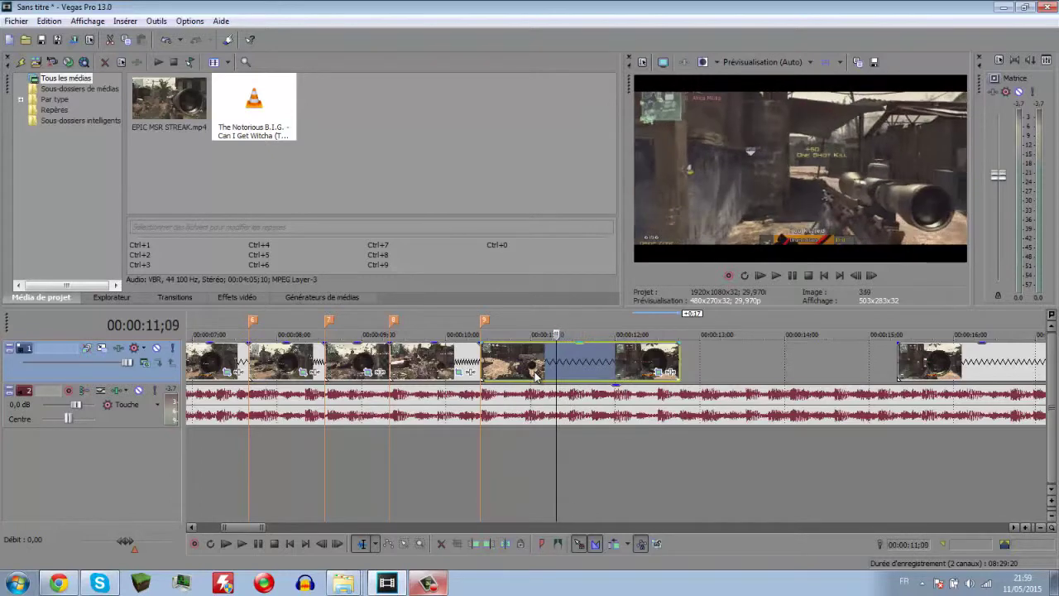
key(Left)
key(s)
key(Delete)
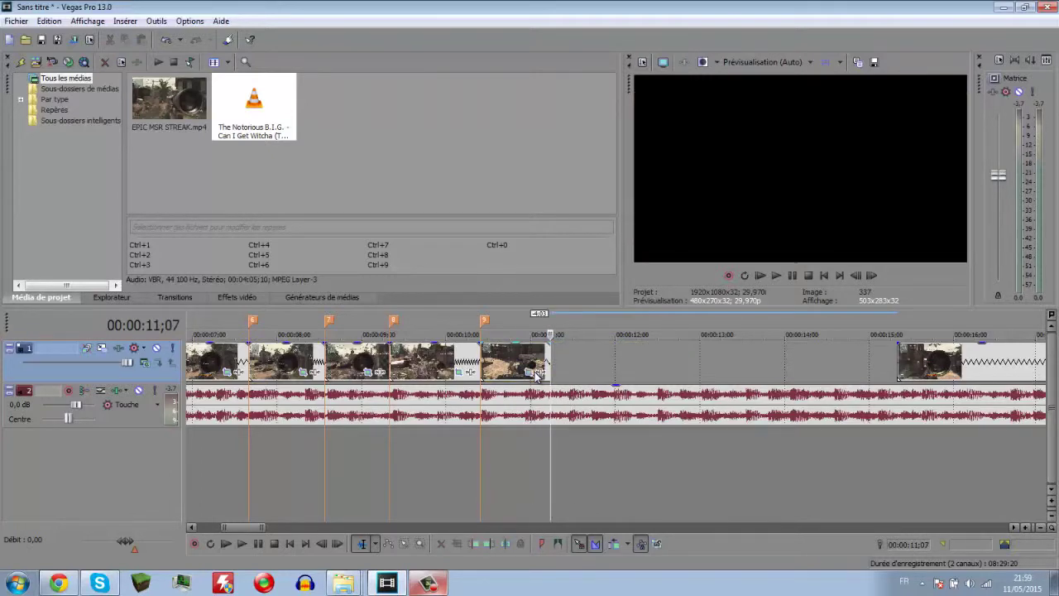
Add a short fade-out to the piece at marker 9 and delete the leftover video piece starting after 00:00:15
click(533, 357)
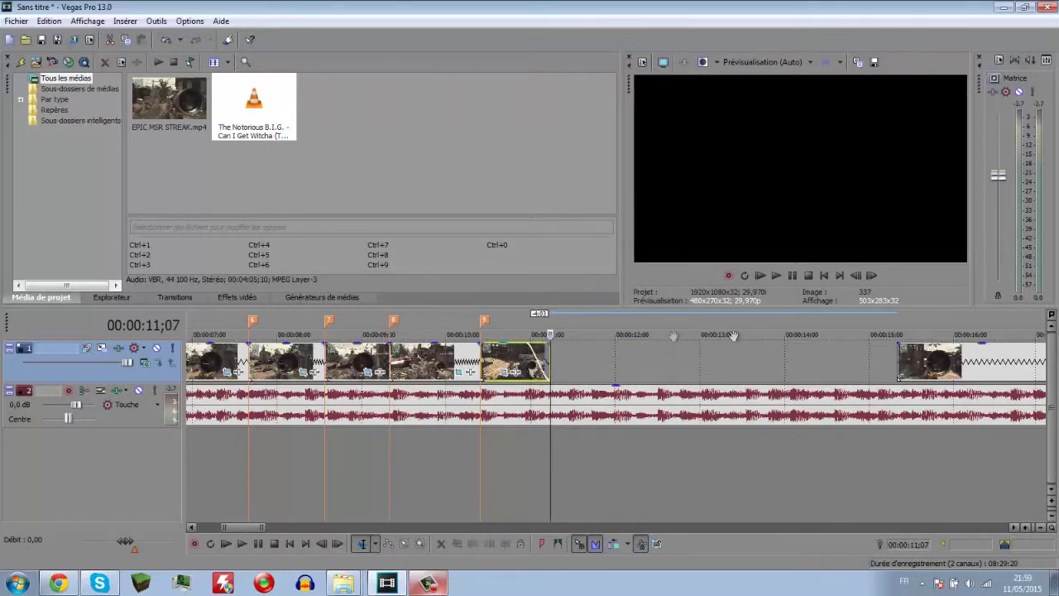
click(979, 367)
key(Delete)
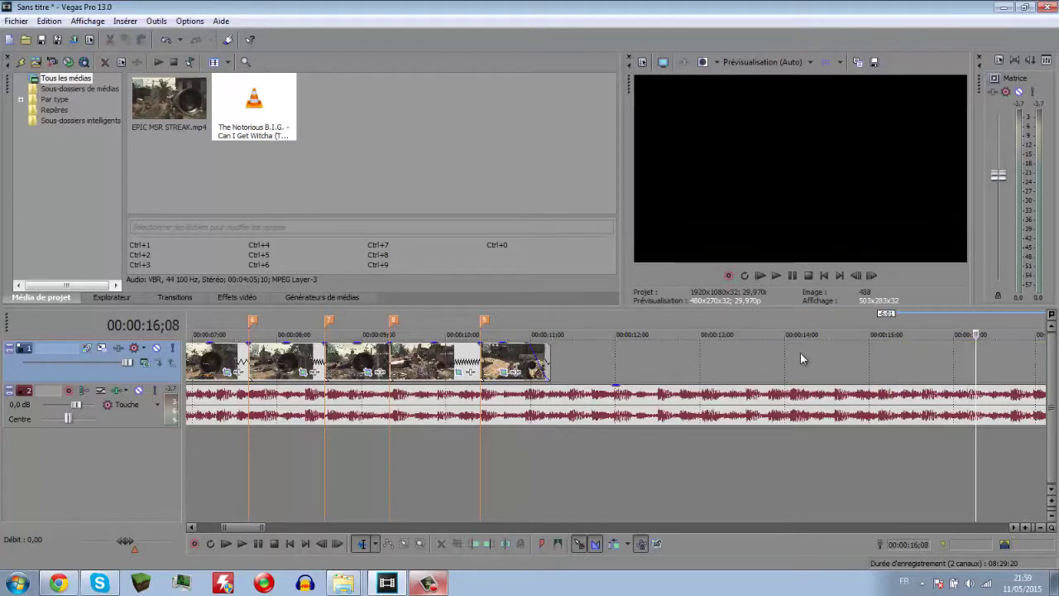
Cut the music off at 00:00:11;22 and fade its end out from marker 9
click(594, 405)
key(s)
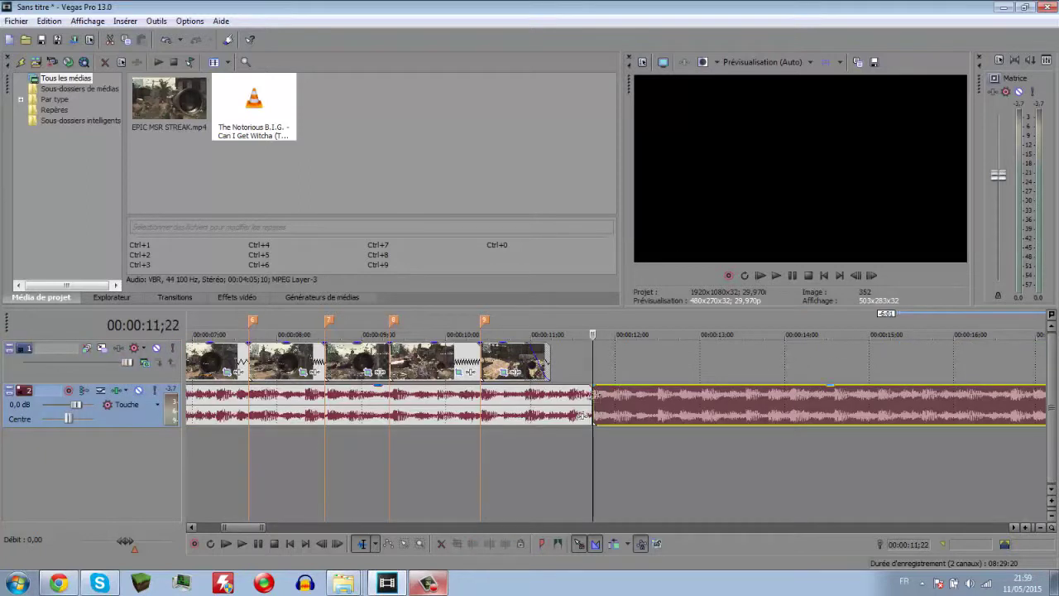
drag(593, 384, 480, 385)
key(Delete)
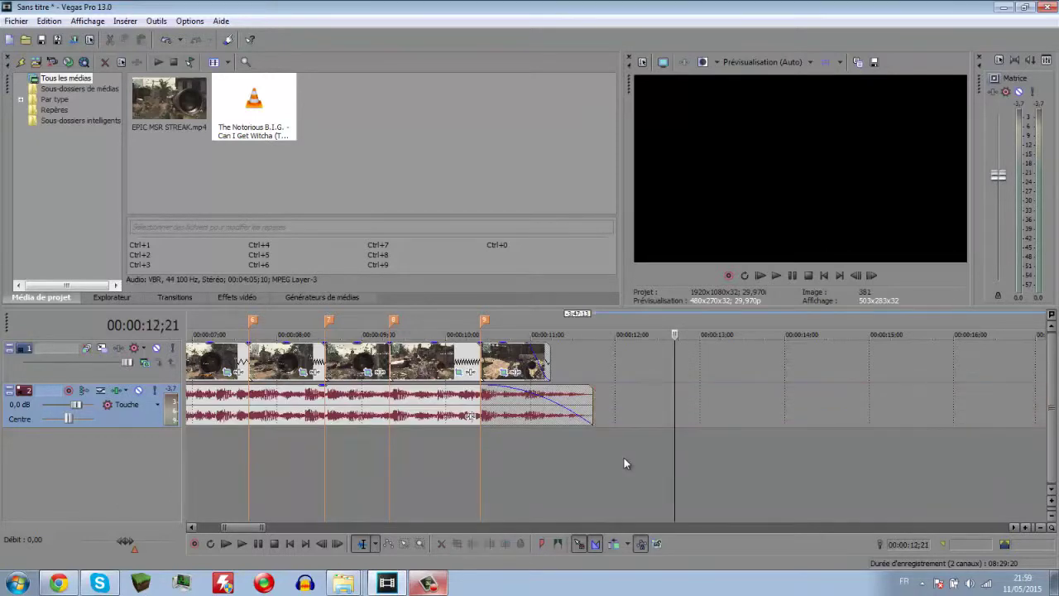
Start a media import and browse from Bureau to the folder Fichiers > Vidéos > Editing > Sons
scroll(227, 527, down, 3)
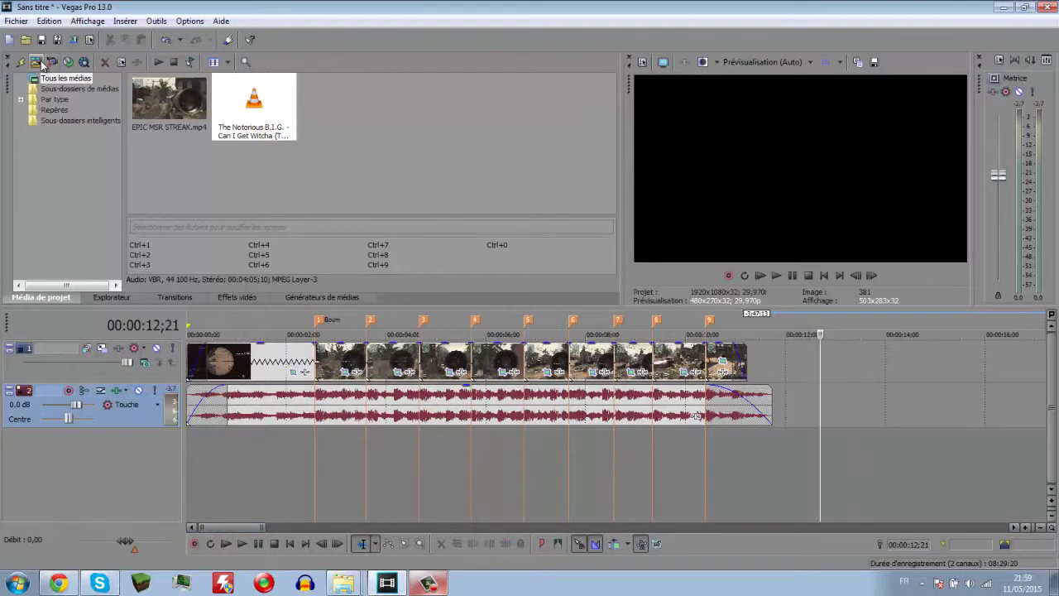
click(38, 62)
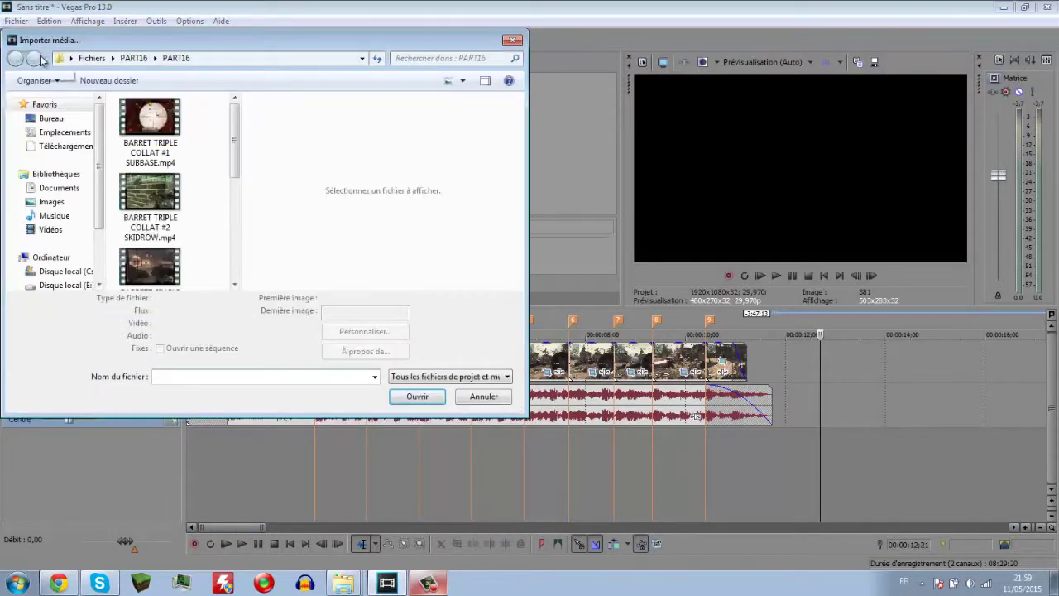
click(51, 118)
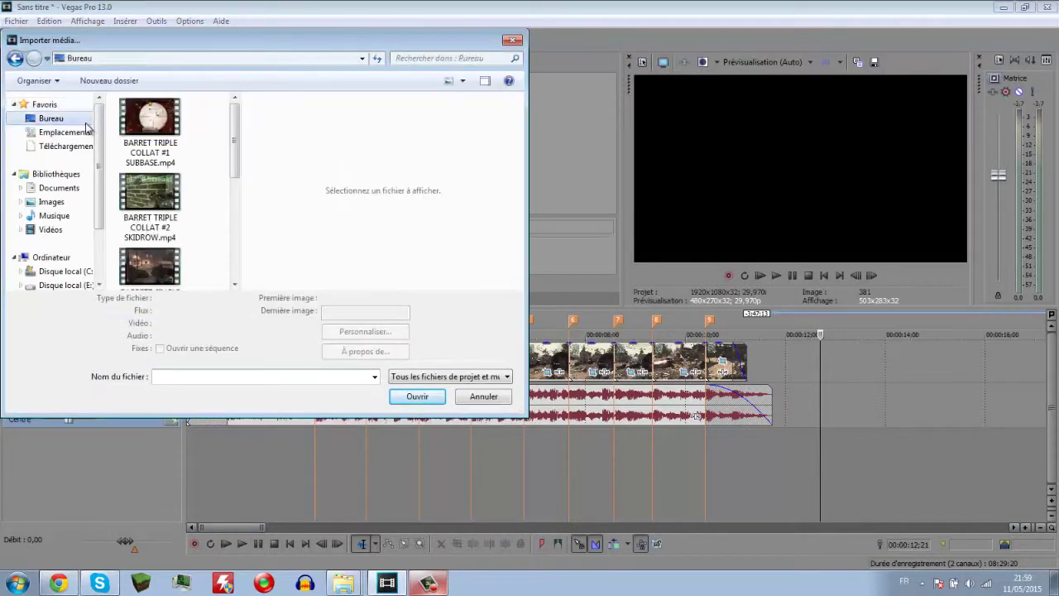
drag(238, 130, 236, 149)
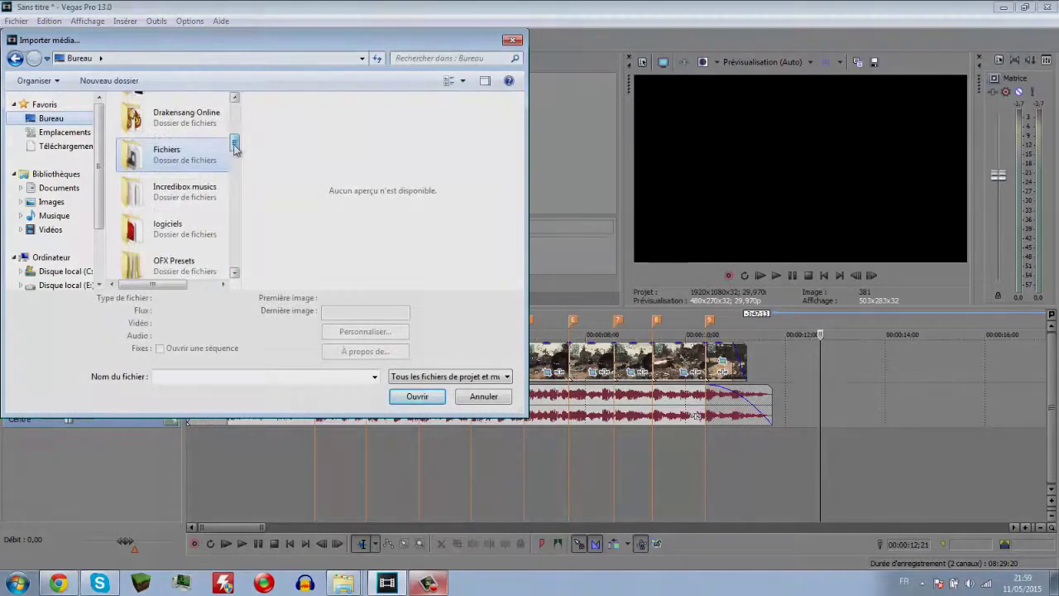
double_click(219, 155)
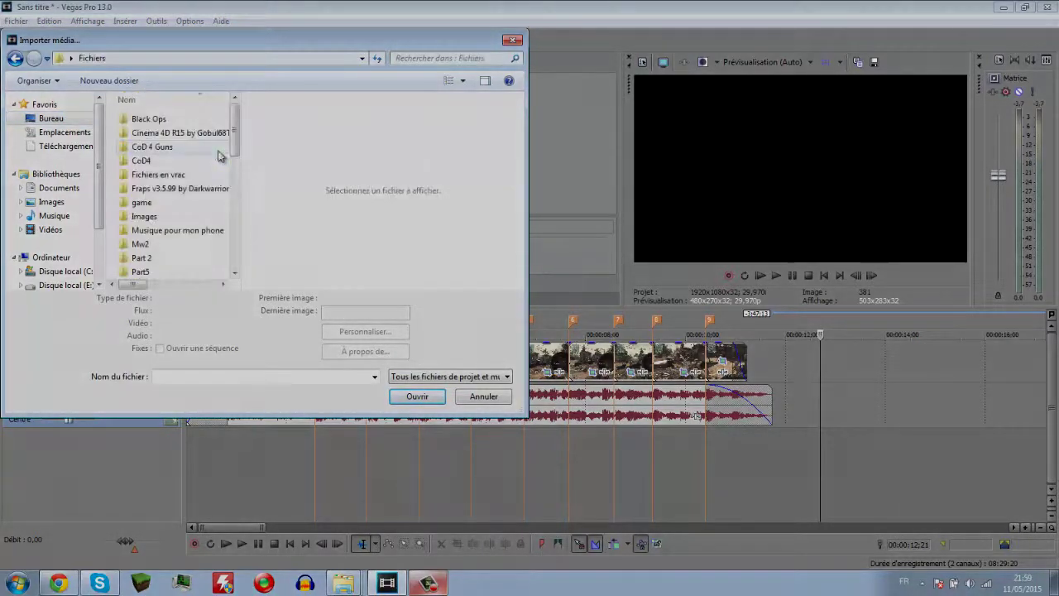
click(236, 273)
click(237, 273)
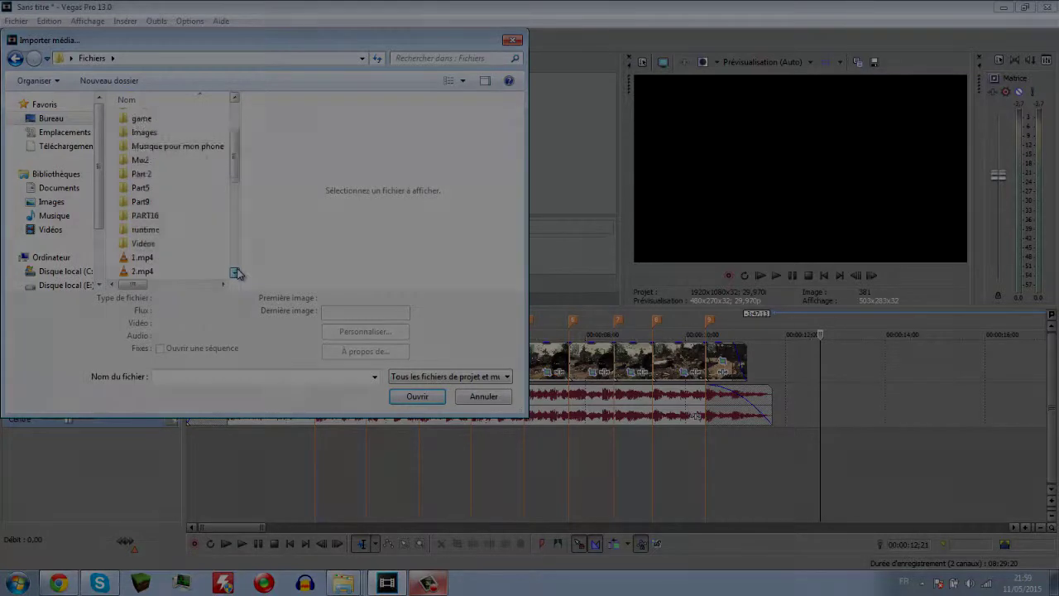
double_click(196, 248)
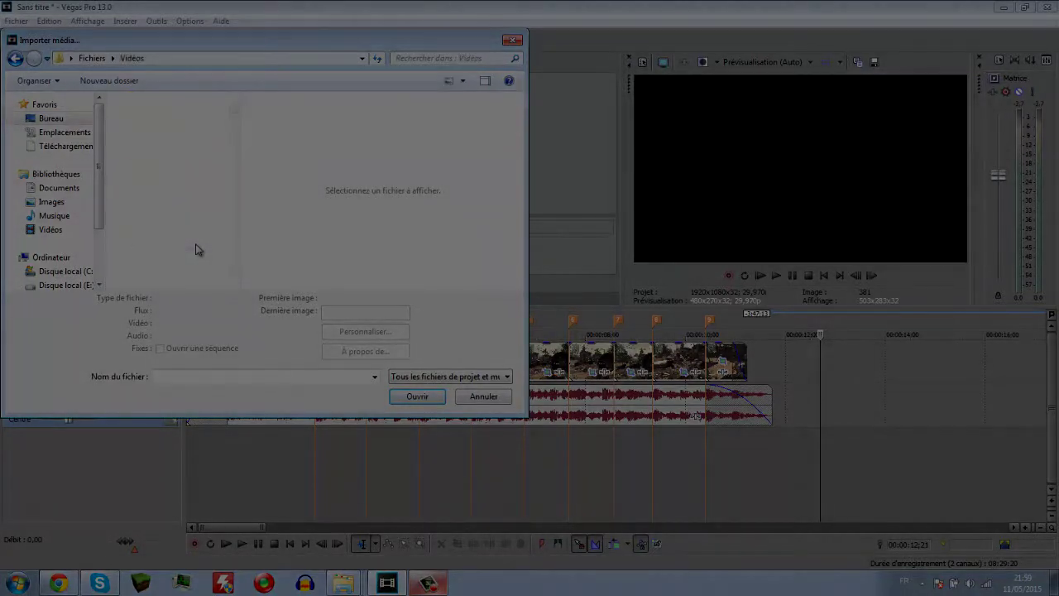
click(238, 283)
double_click(163, 190)
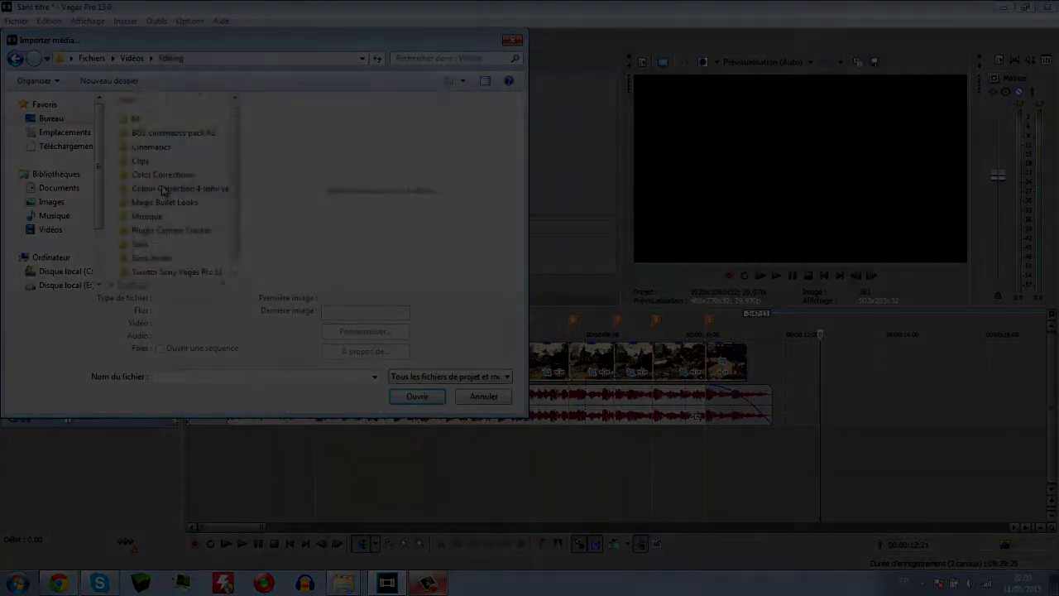
double_click(184, 246)
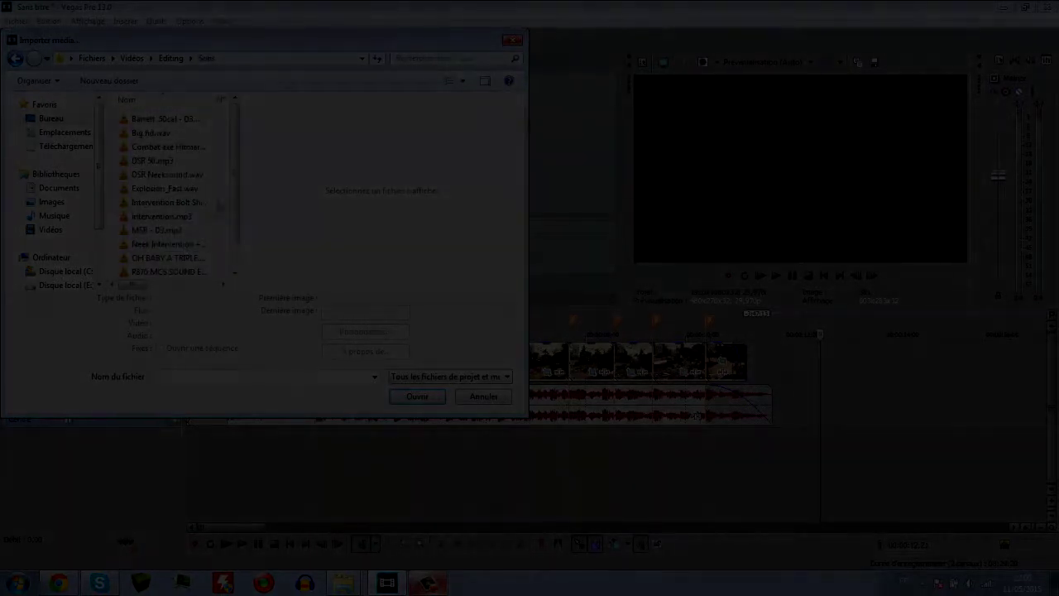